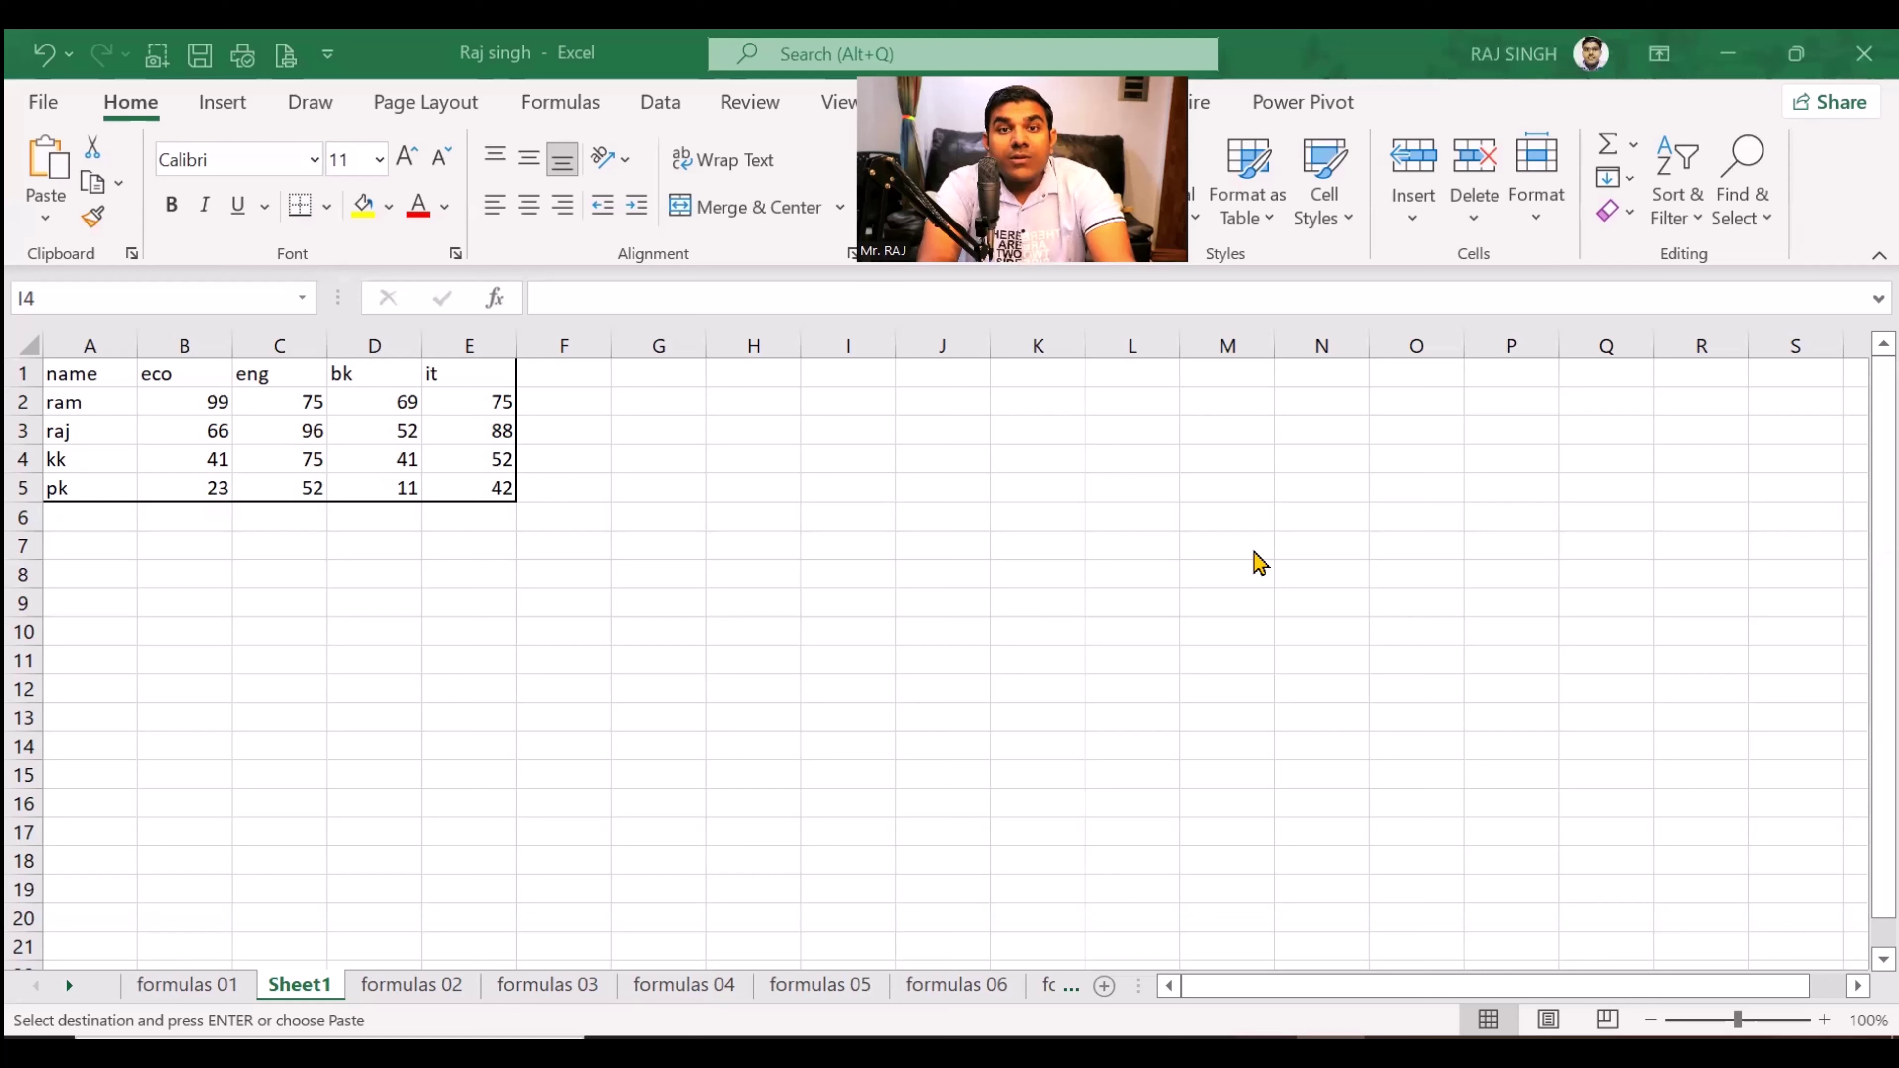
# Step: Copy the marks table A1:E5, paste it at G1, and select the copy G1:K5
pyautogui.hotkey('ctrl', 'v')
pyautogui.click(180, 458)
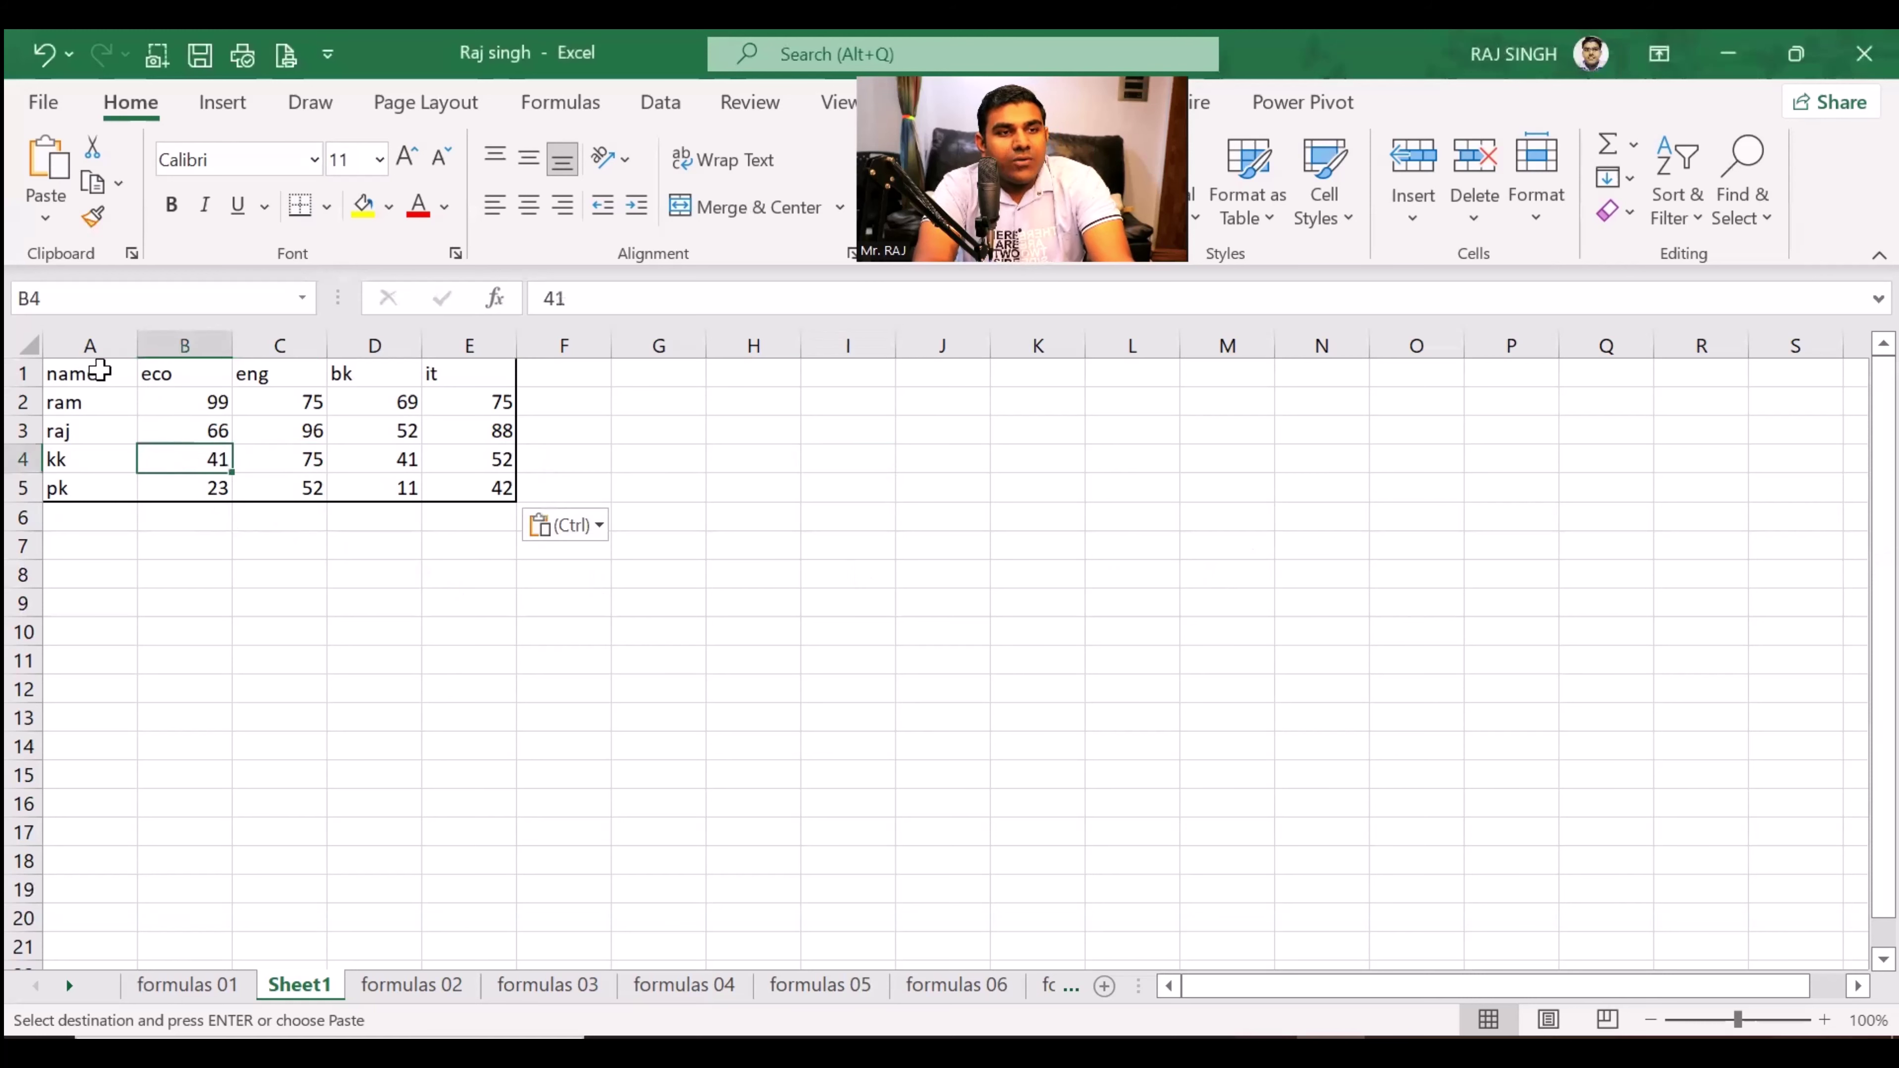
pyautogui.moveTo(99, 372); pyautogui.dragTo(467, 488)
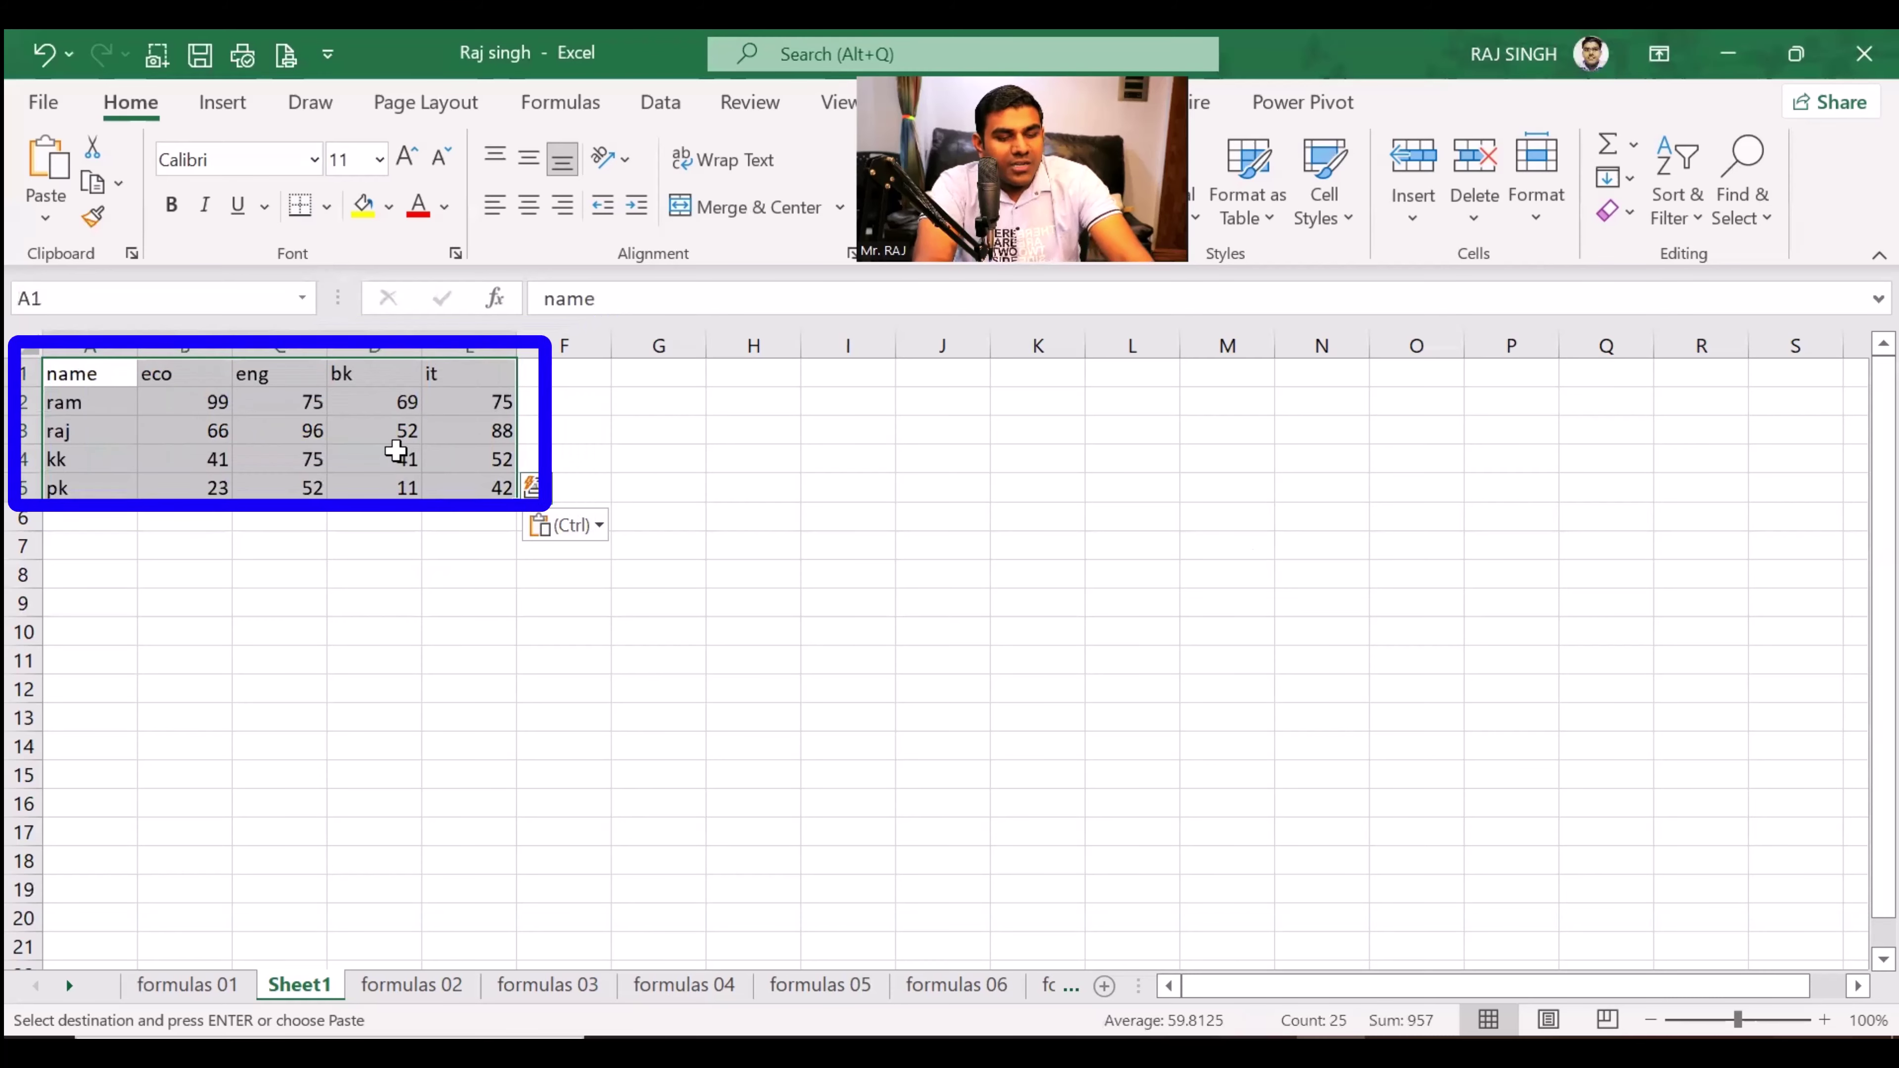
pyautogui.hotkey('ctrl', 'q')
pyautogui.click(673, 374)
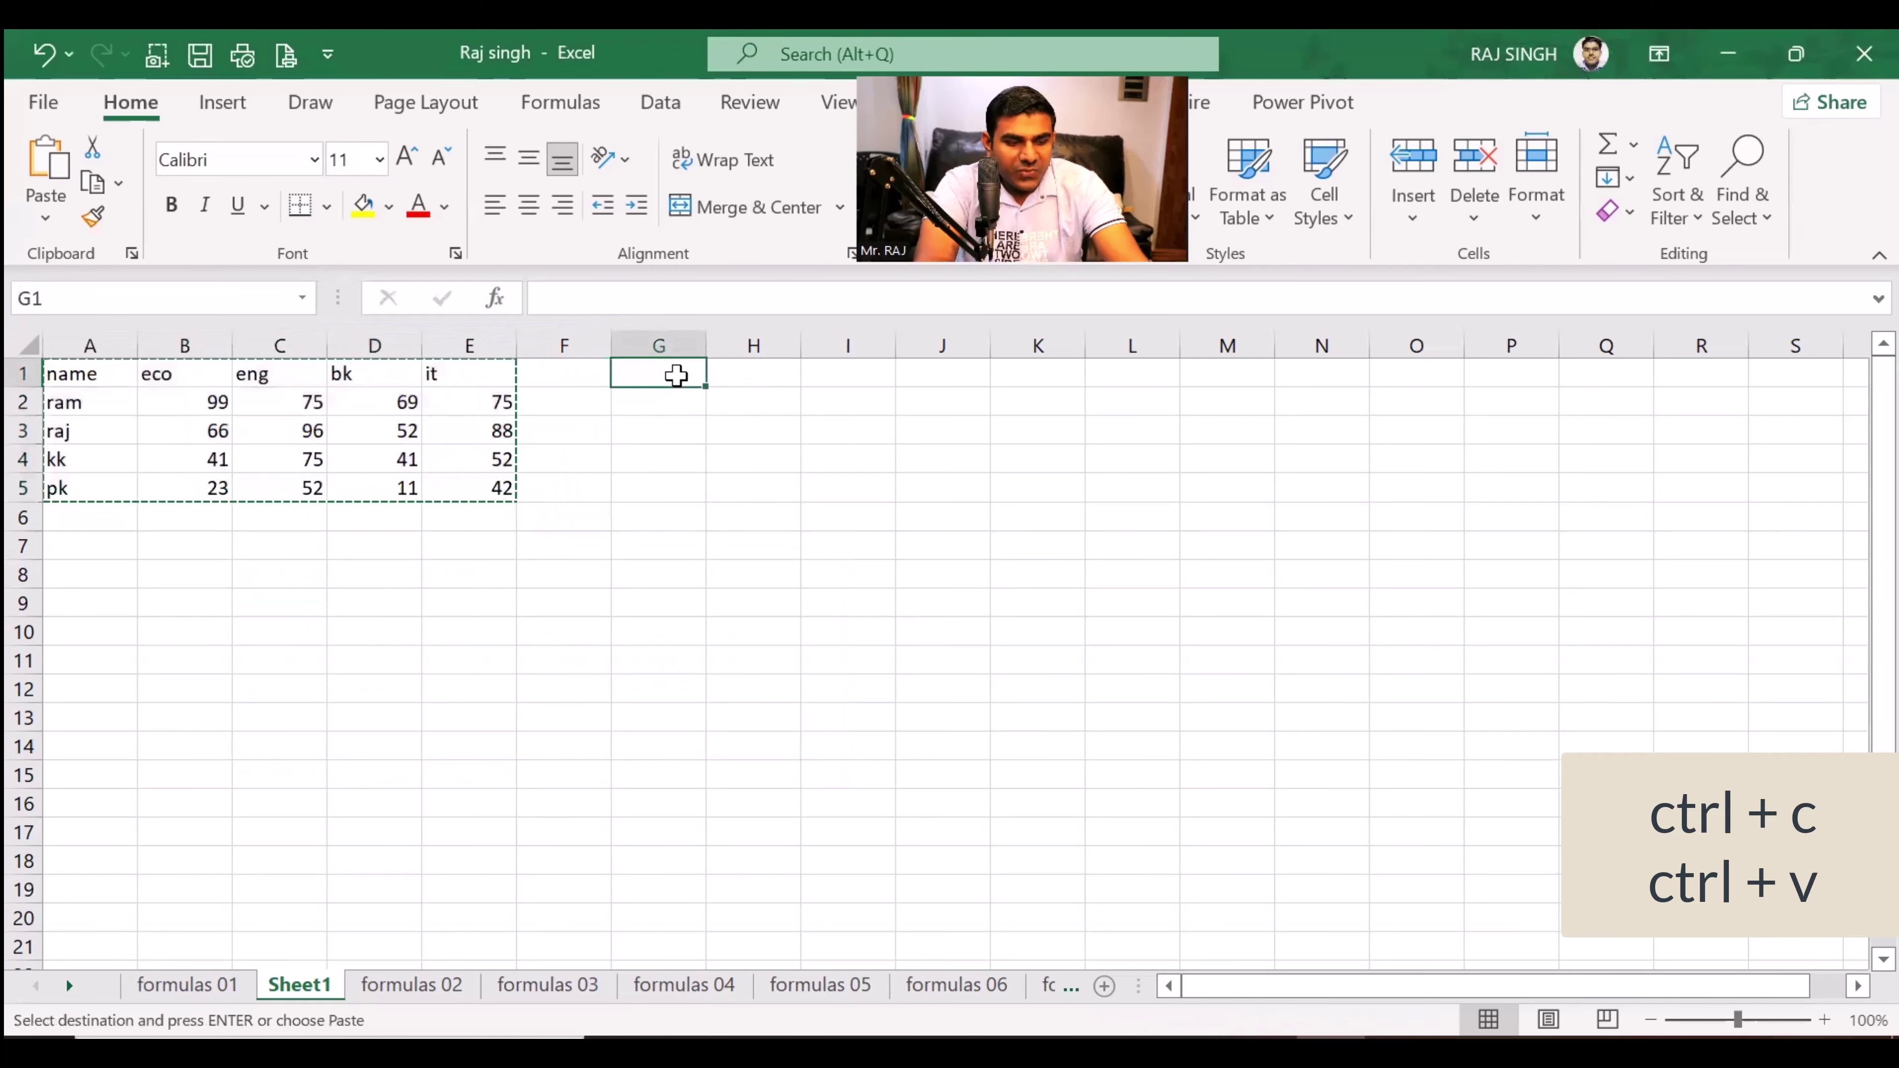
pyautogui.write('name\teco\teng\tbk\tit ram\t99\t75\t69\t75 raj\t66\t96\t52\t88 kk\t41\t75\t41\t52 pk\t23\t52\t11\t42')
pyautogui.click(662, 432)
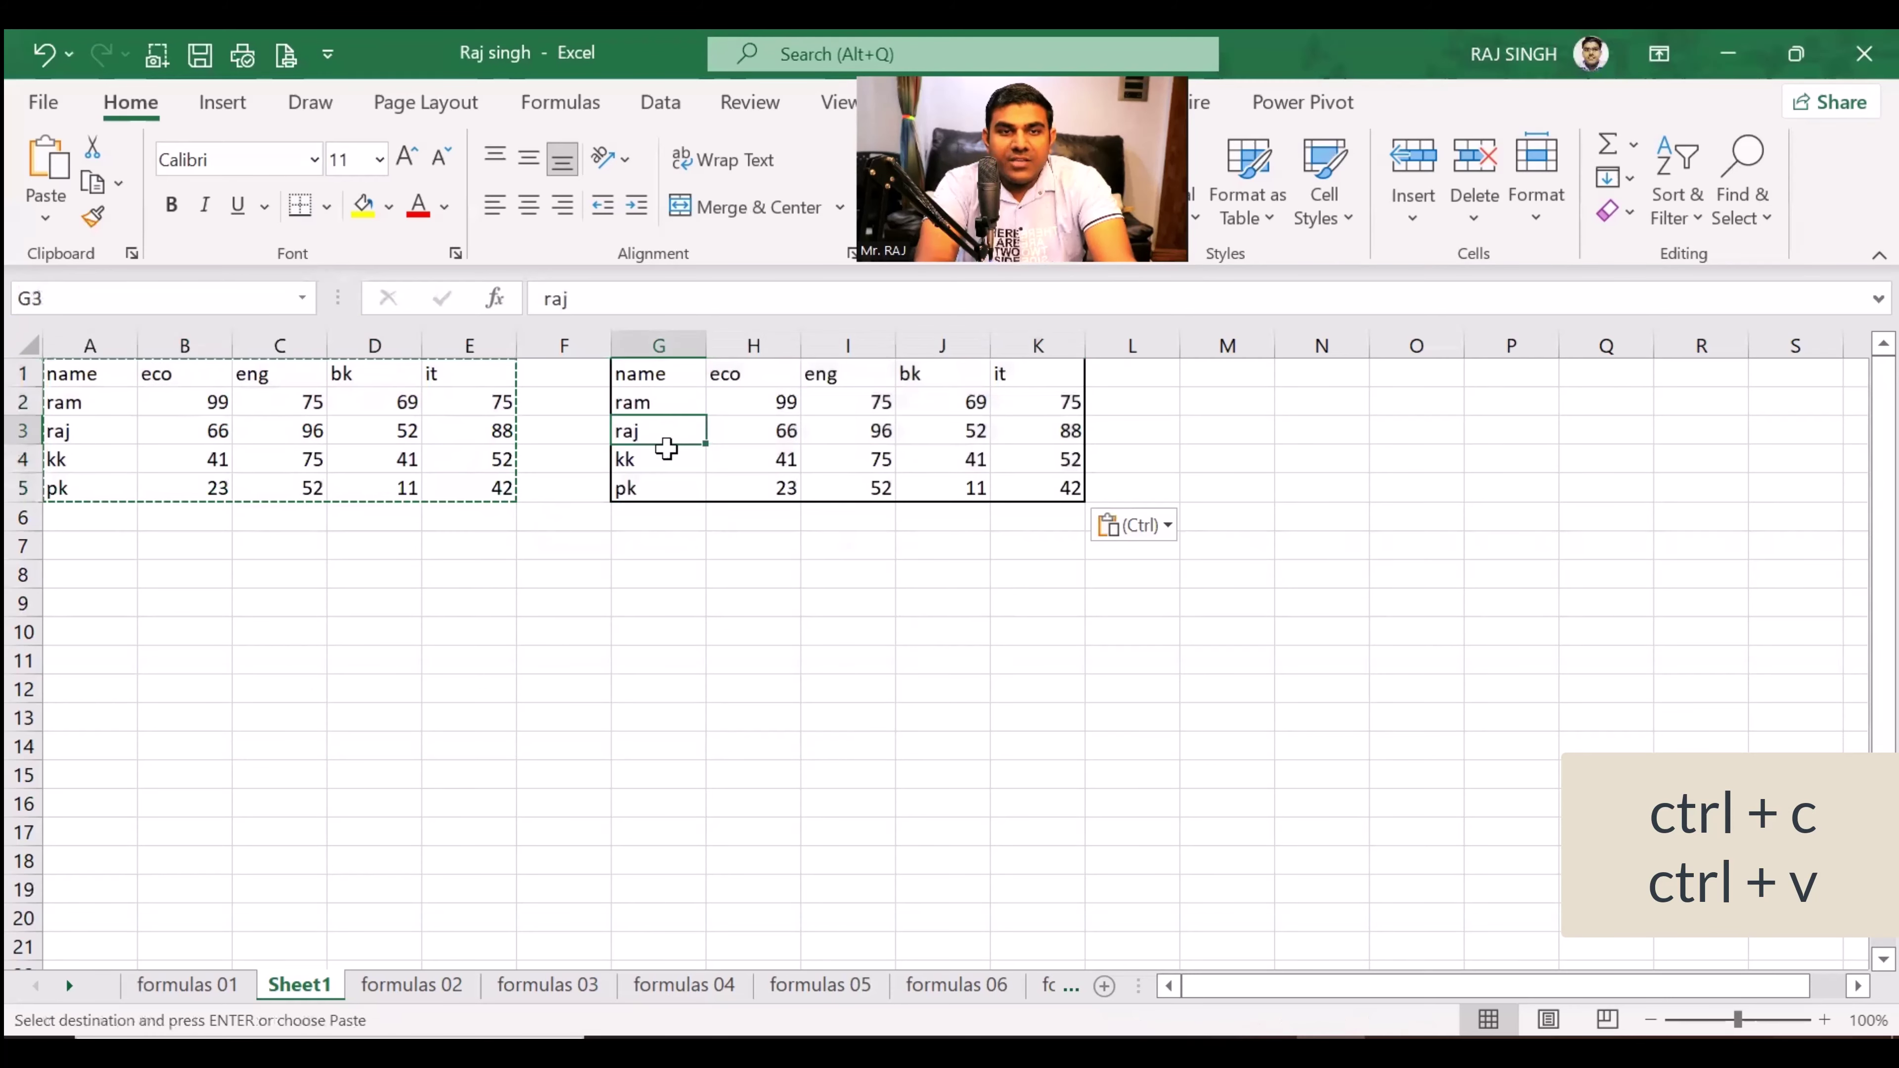
pyautogui.moveTo(799, 602); pyautogui.dragTo(845, 603)
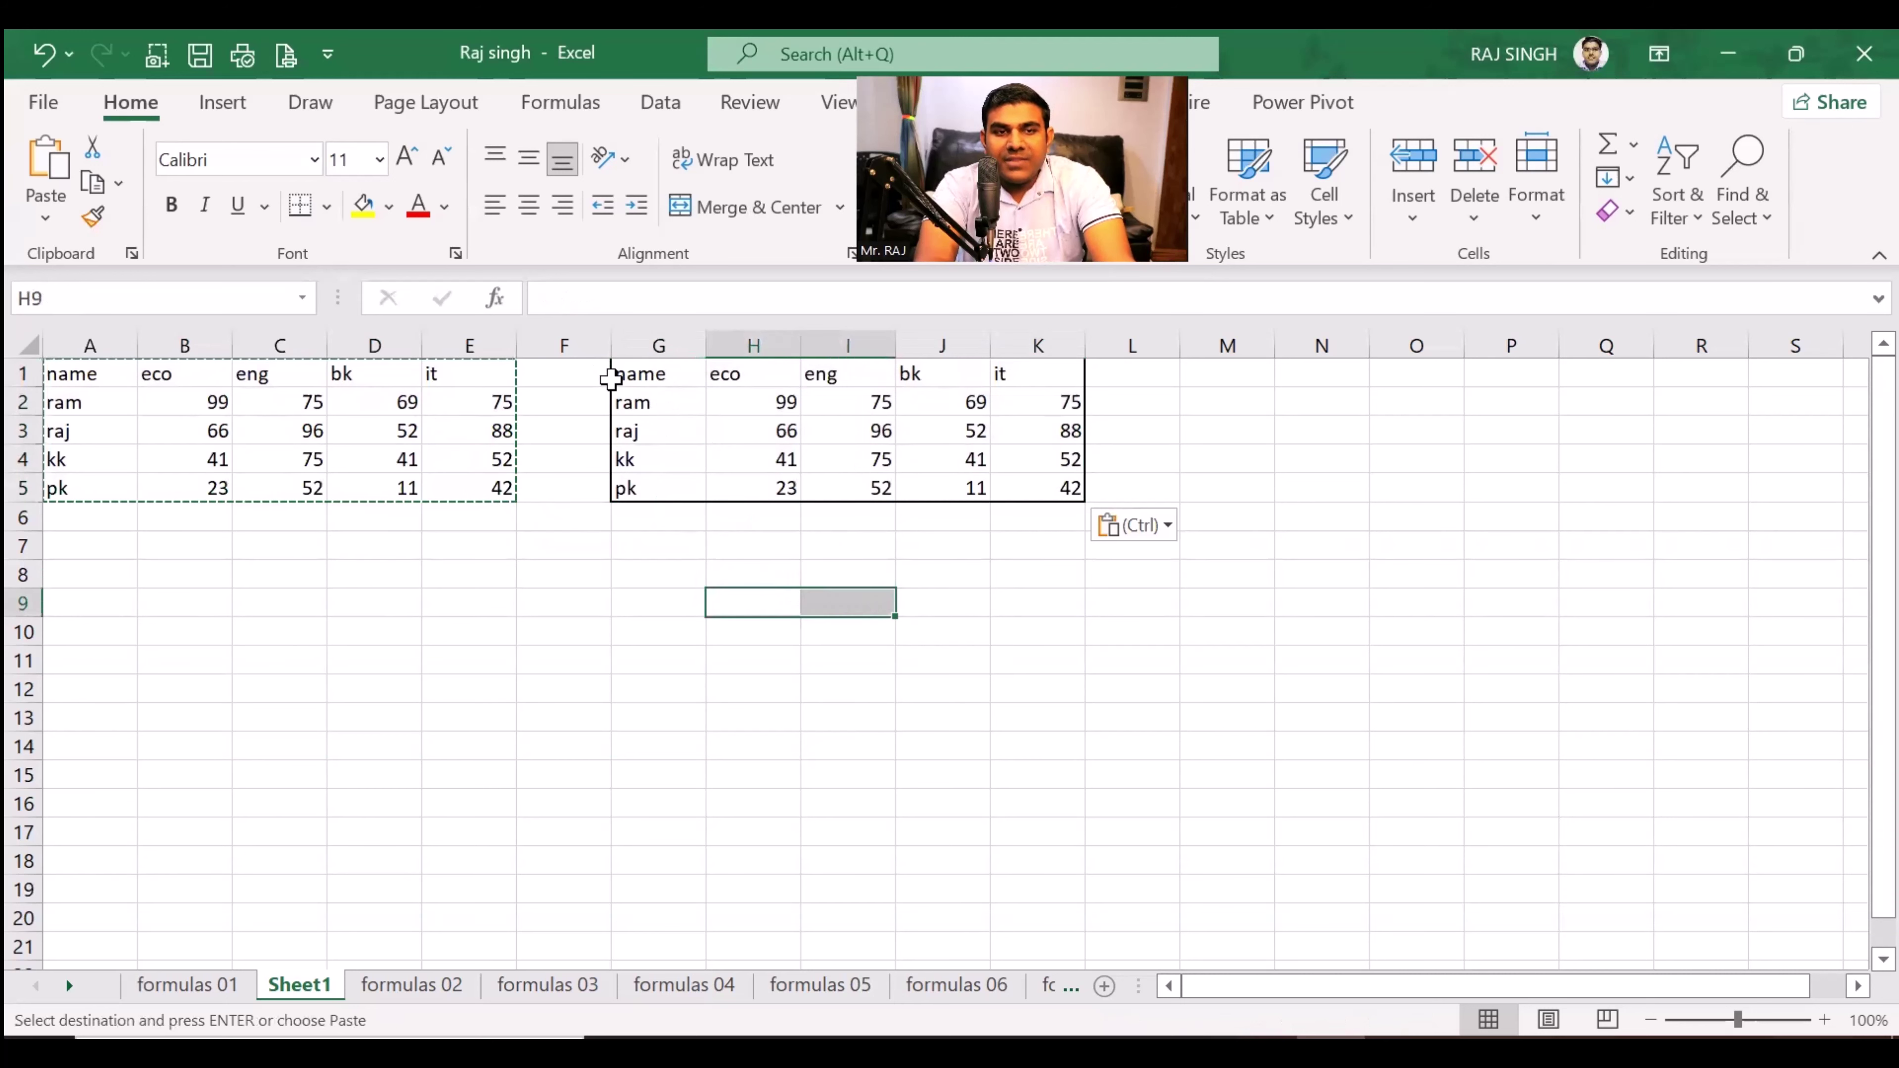
pyautogui.moveTo(655, 375); pyautogui.dragTo(1075, 494)
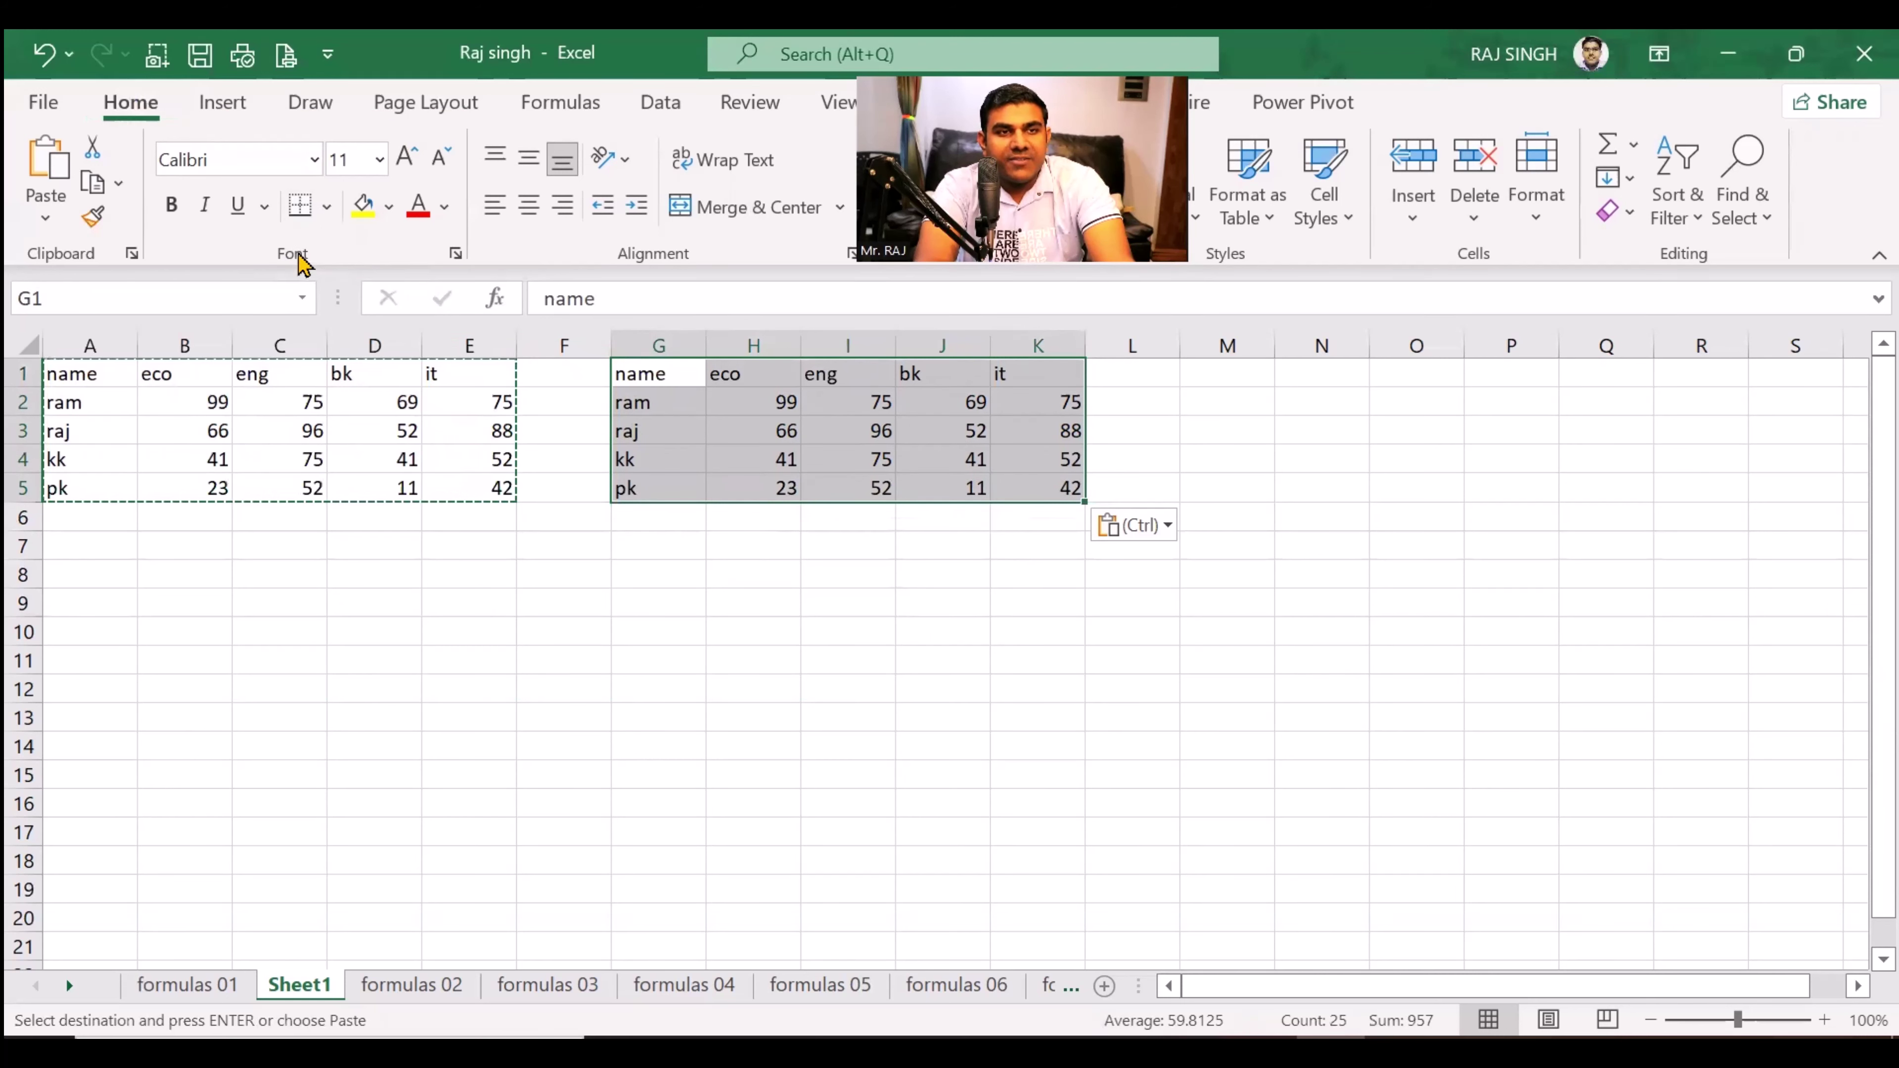
# Step: Apply No Border to G1:K5, then reselect the borderless copy
pyautogui.click(328, 206)
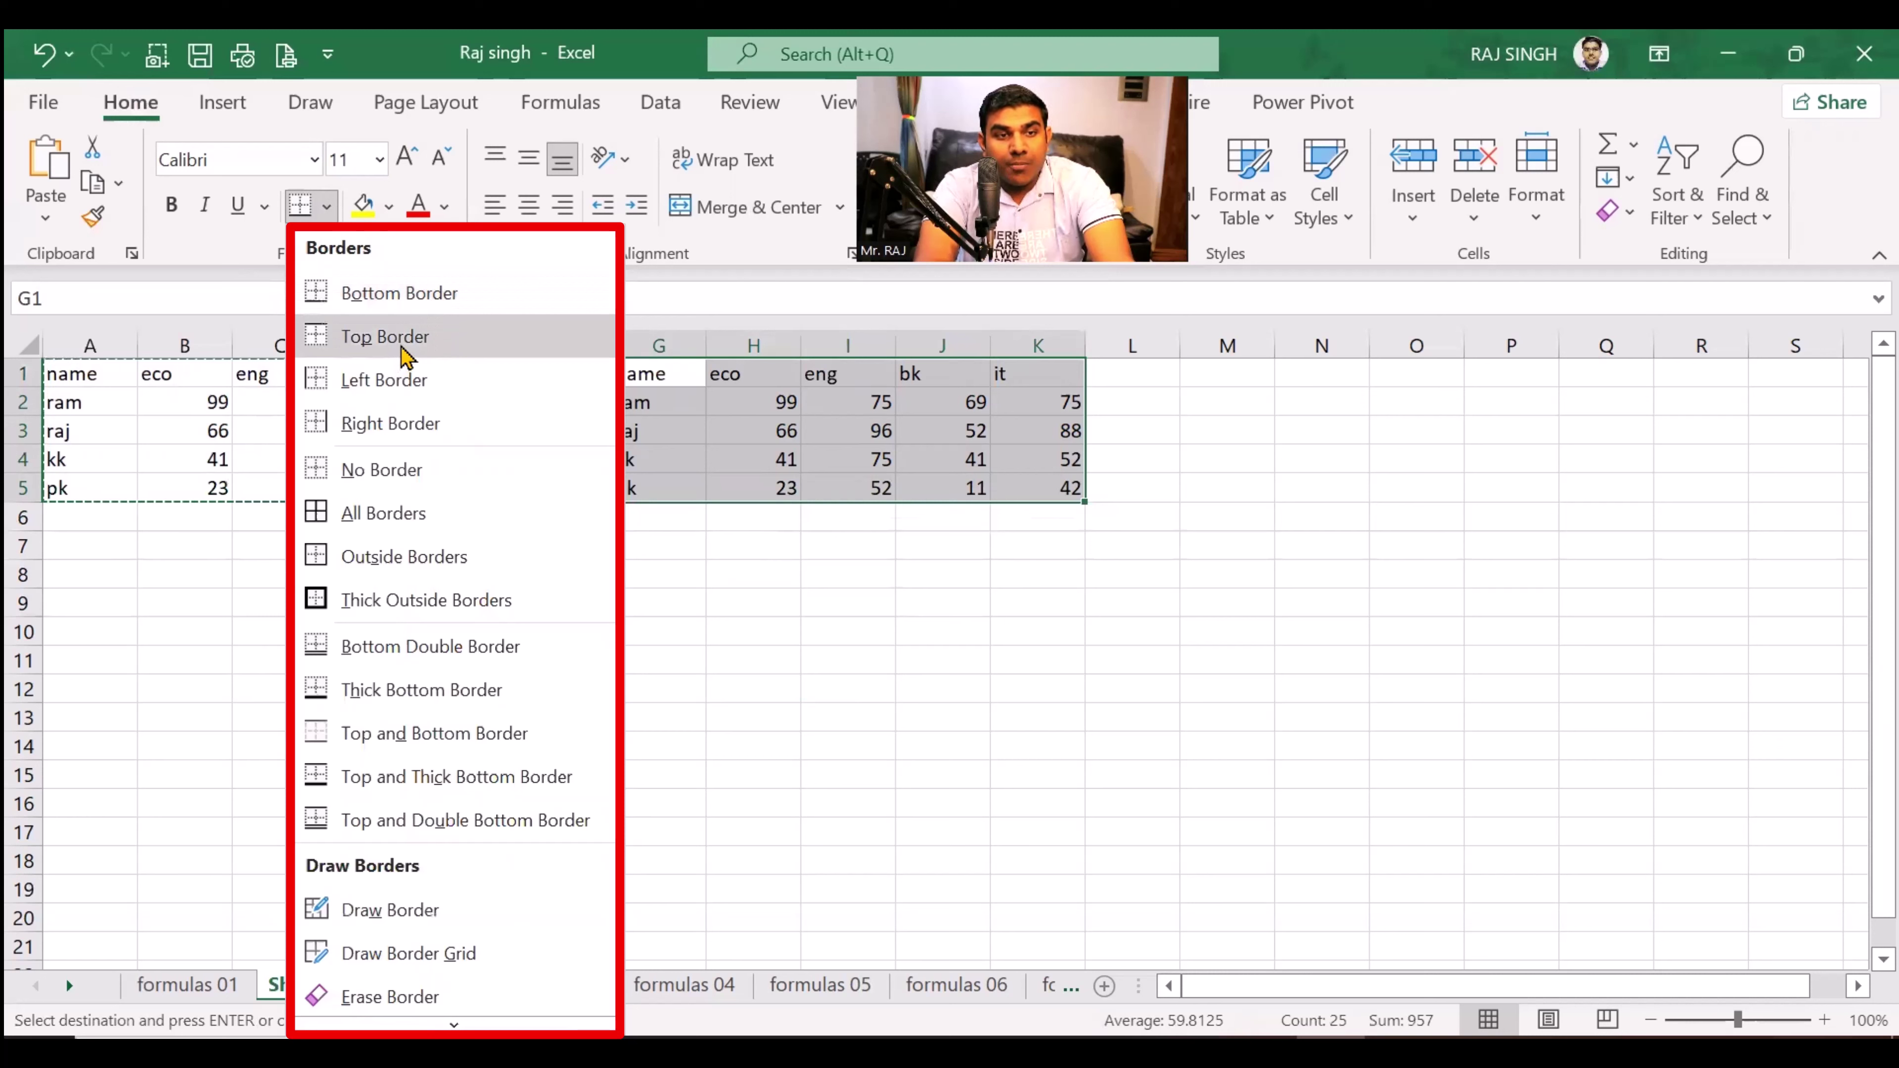
pyautogui.click(400, 483)
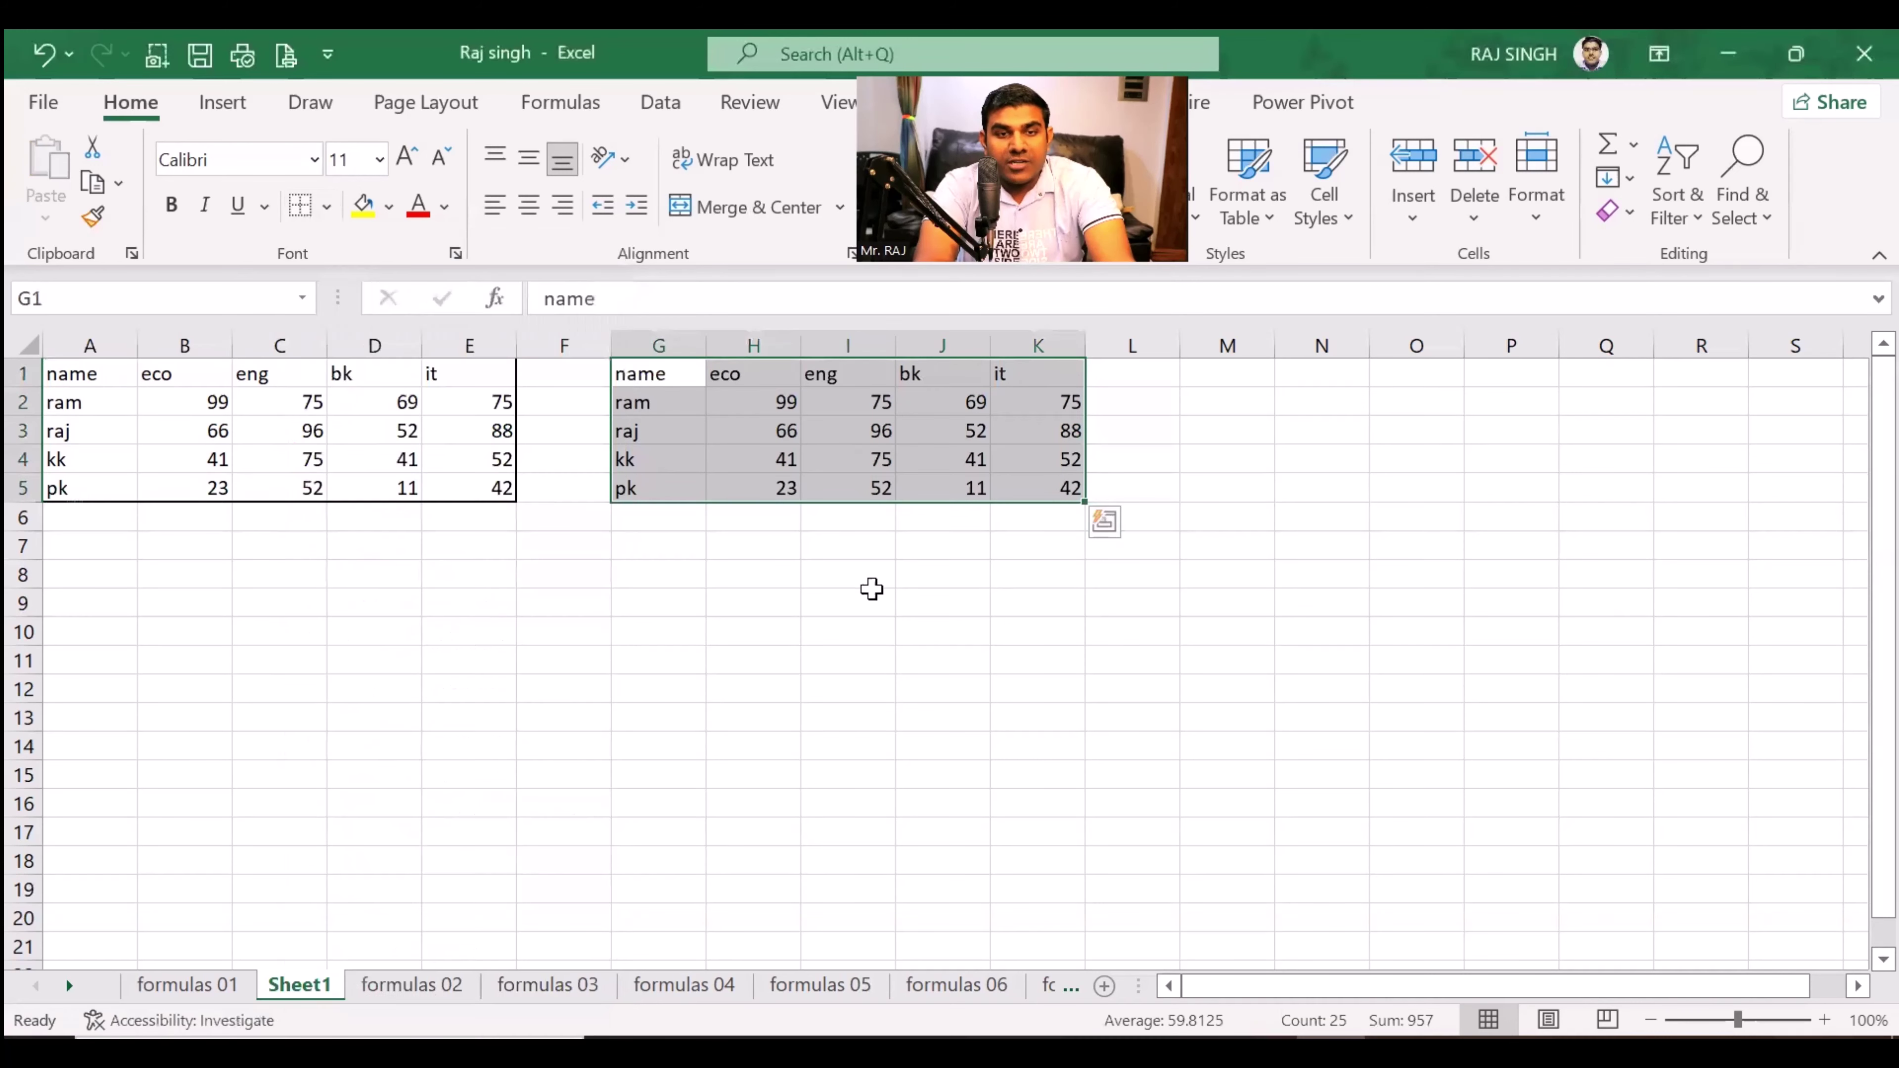
pyautogui.click(872, 625)
pyautogui.click(311, 434)
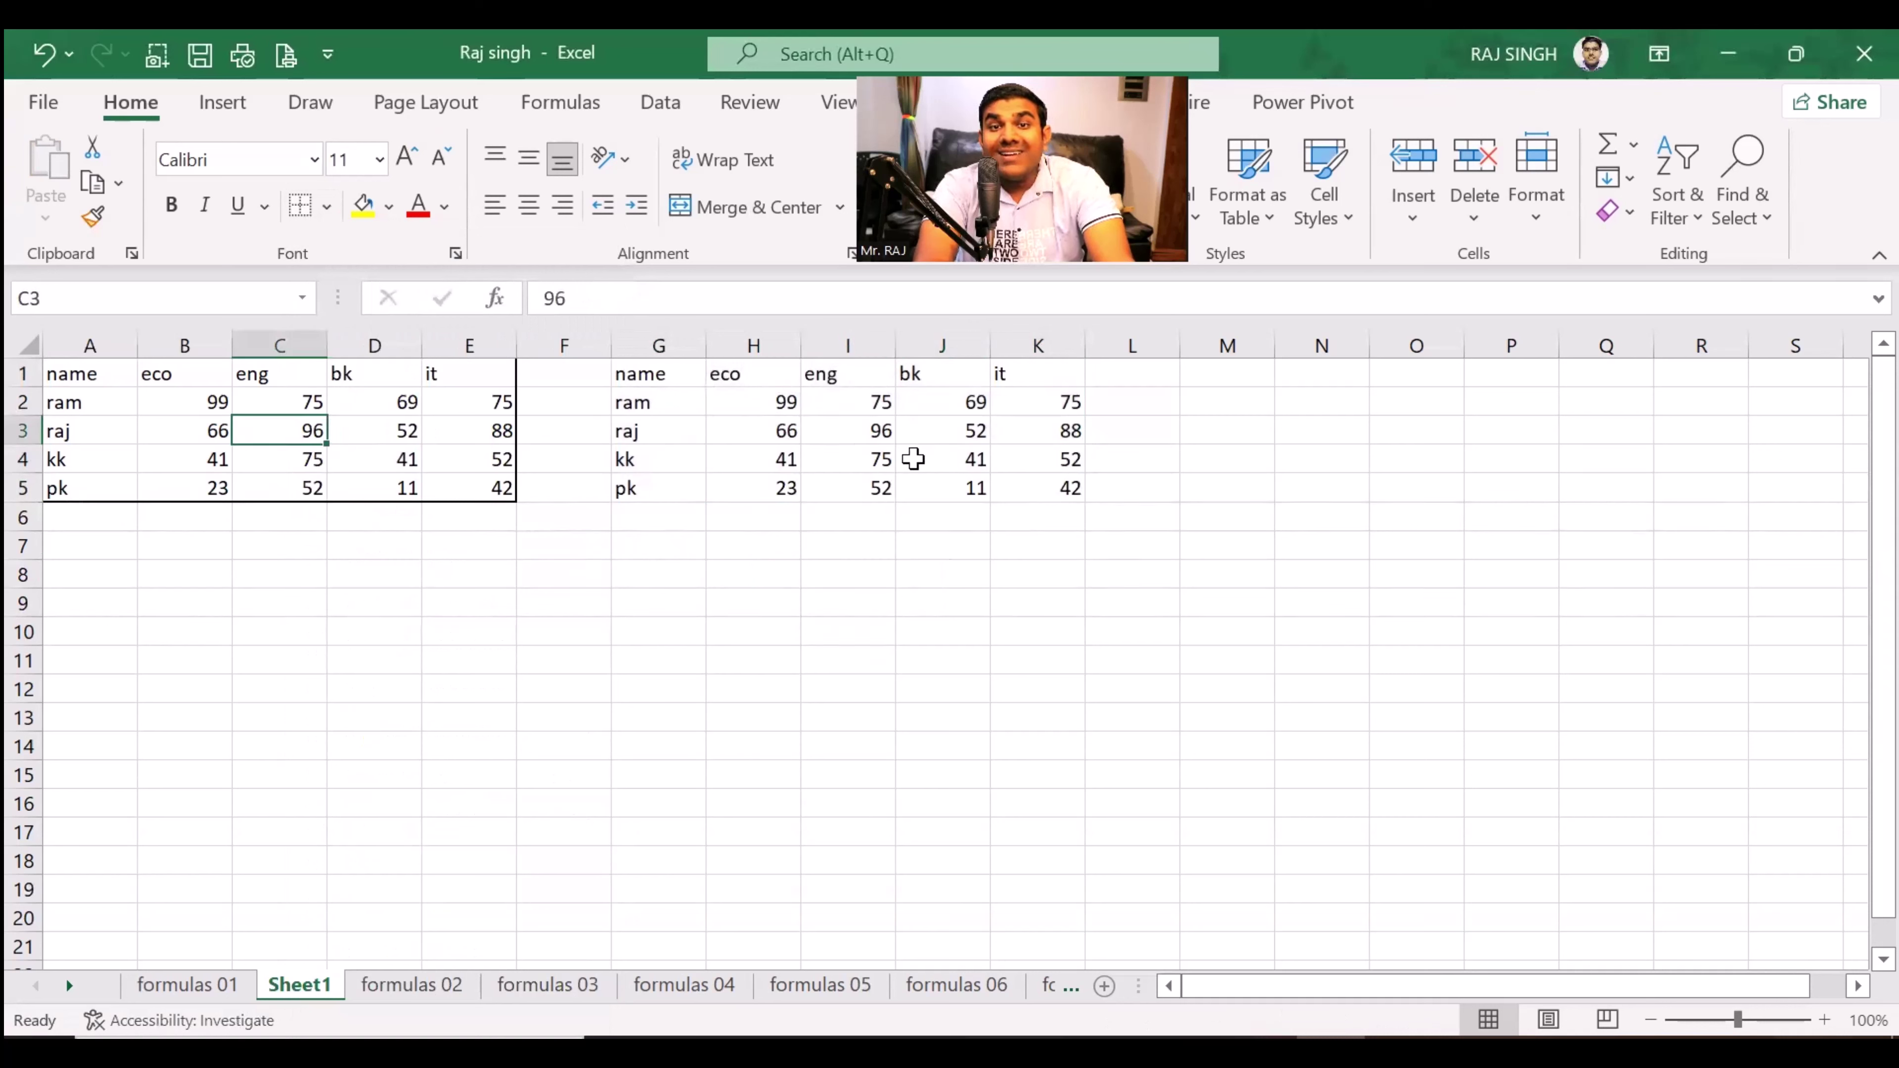
pyautogui.moveTo(663, 375); pyautogui.dragTo(1051, 491)
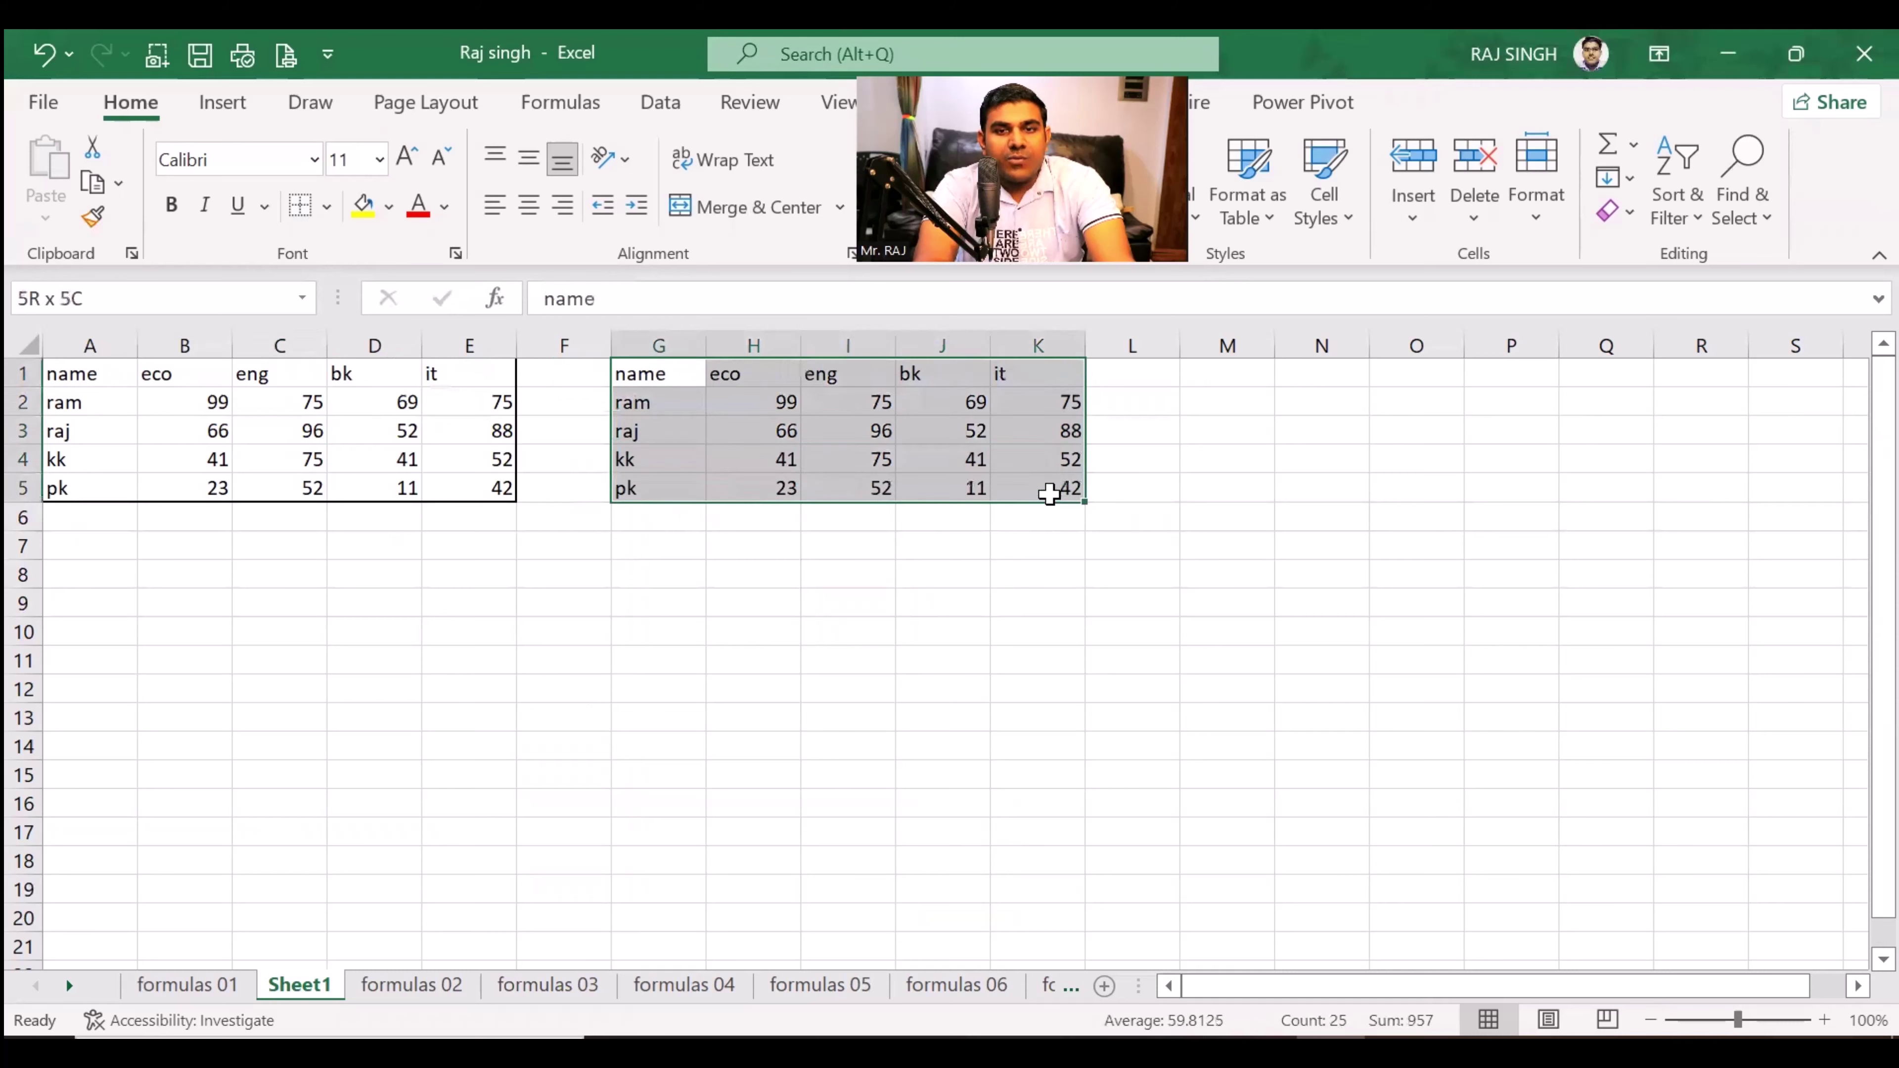
# Step: Outline the copied table G1:K5 with a thin Outside Borders border
pyautogui.click(327, 209)
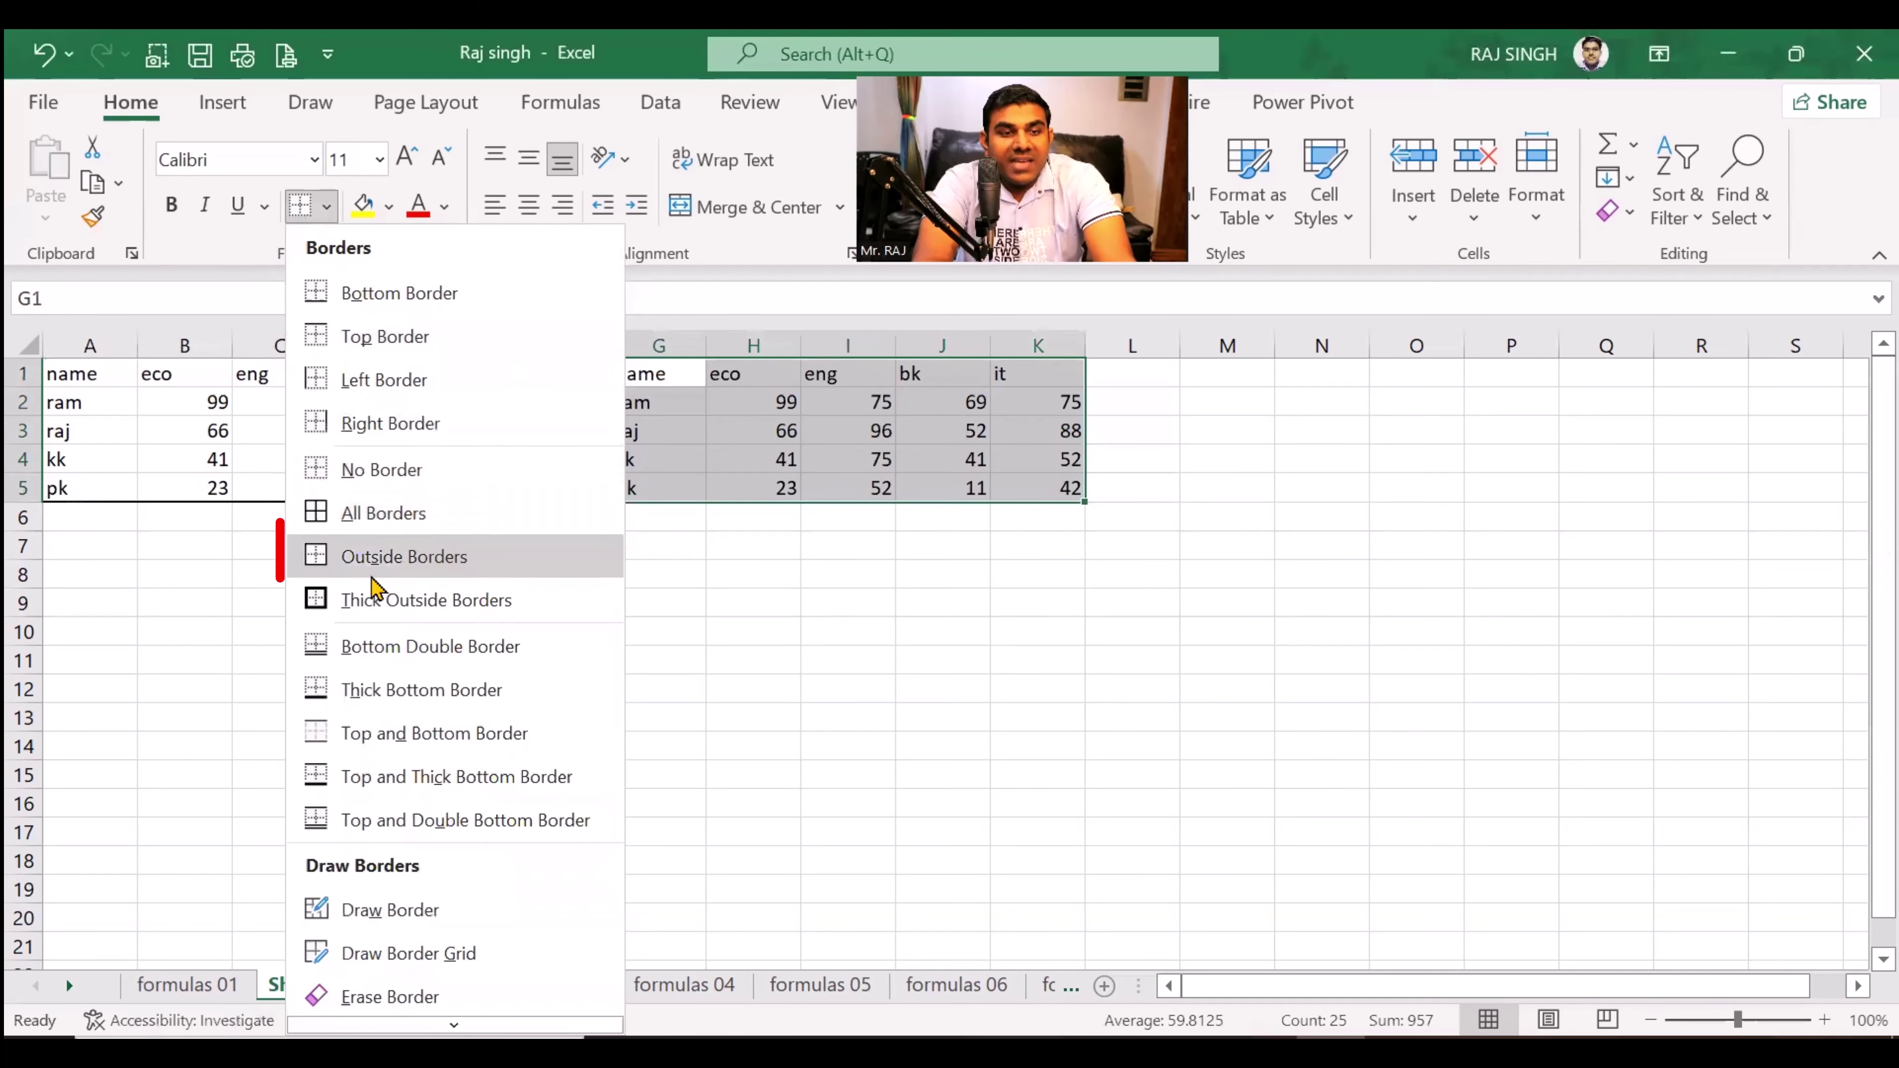
pyautogui.click(390, 572)
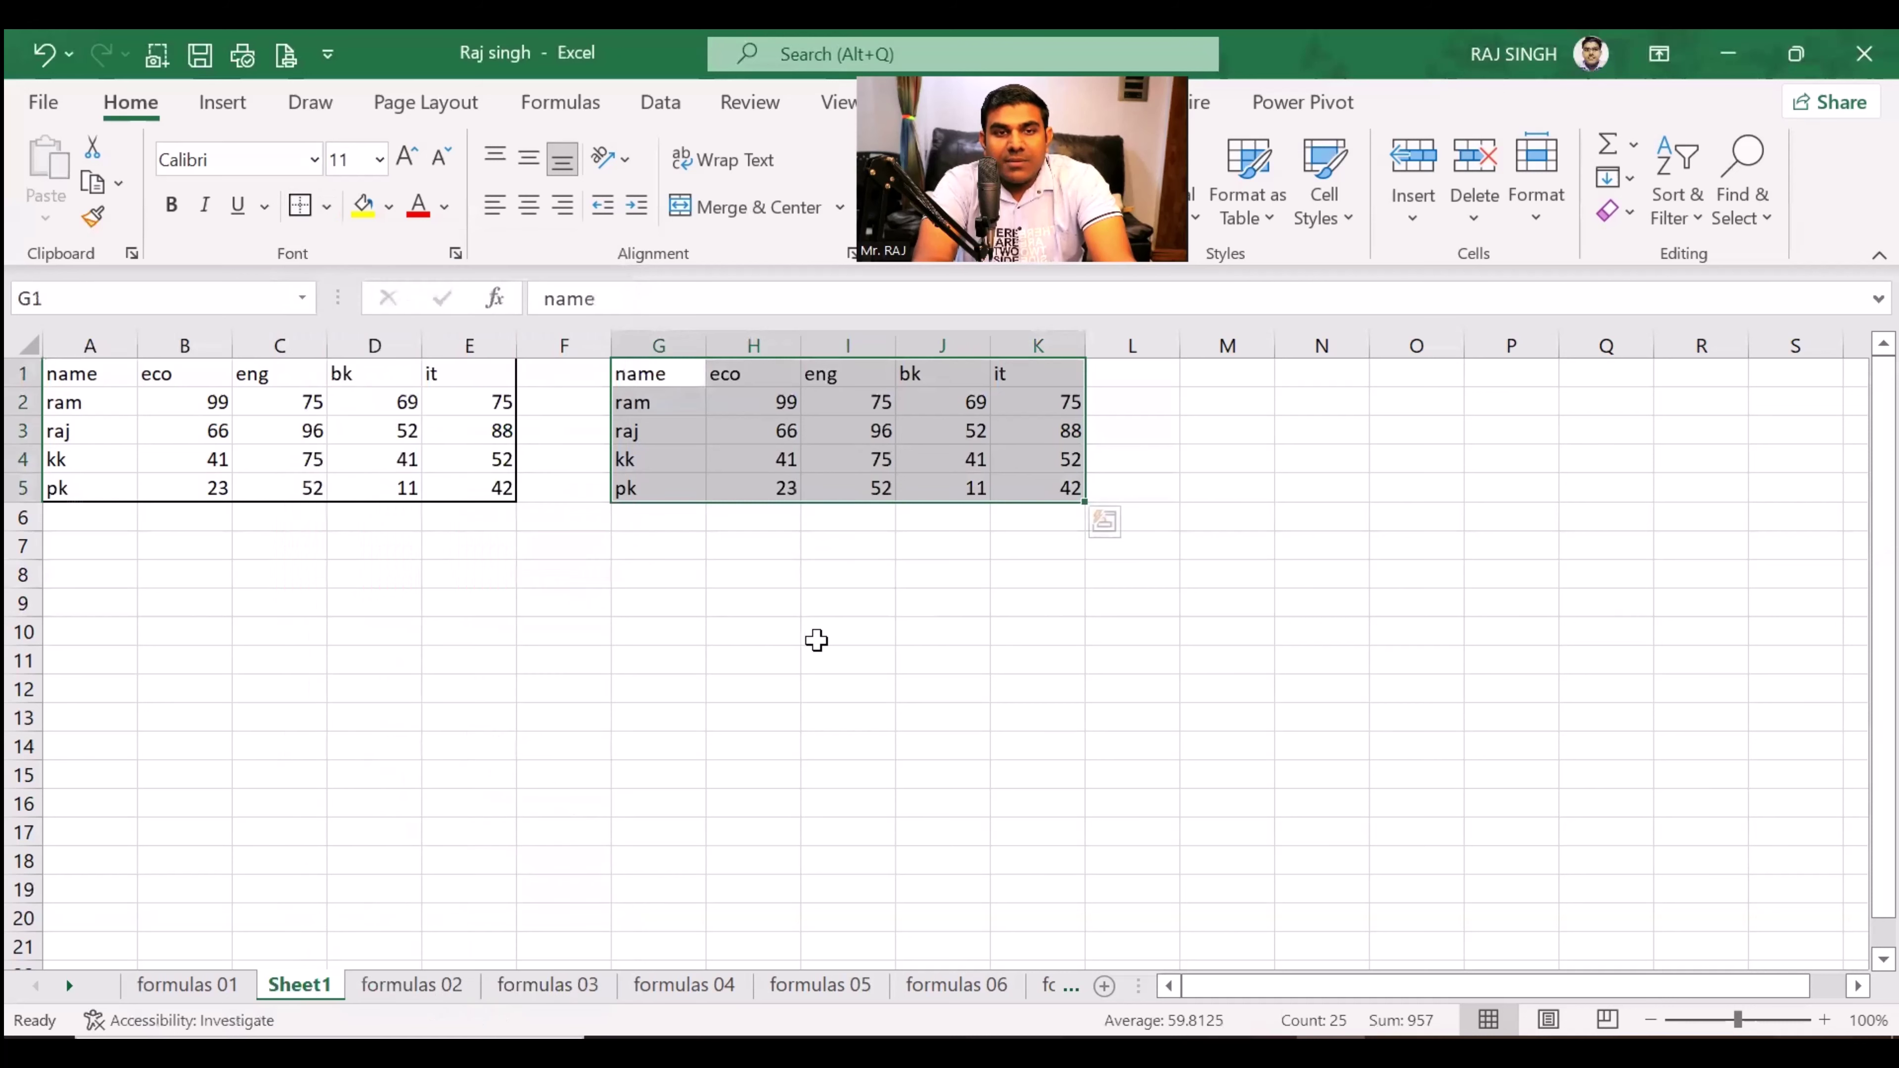
pyautogui.click(816, 639)
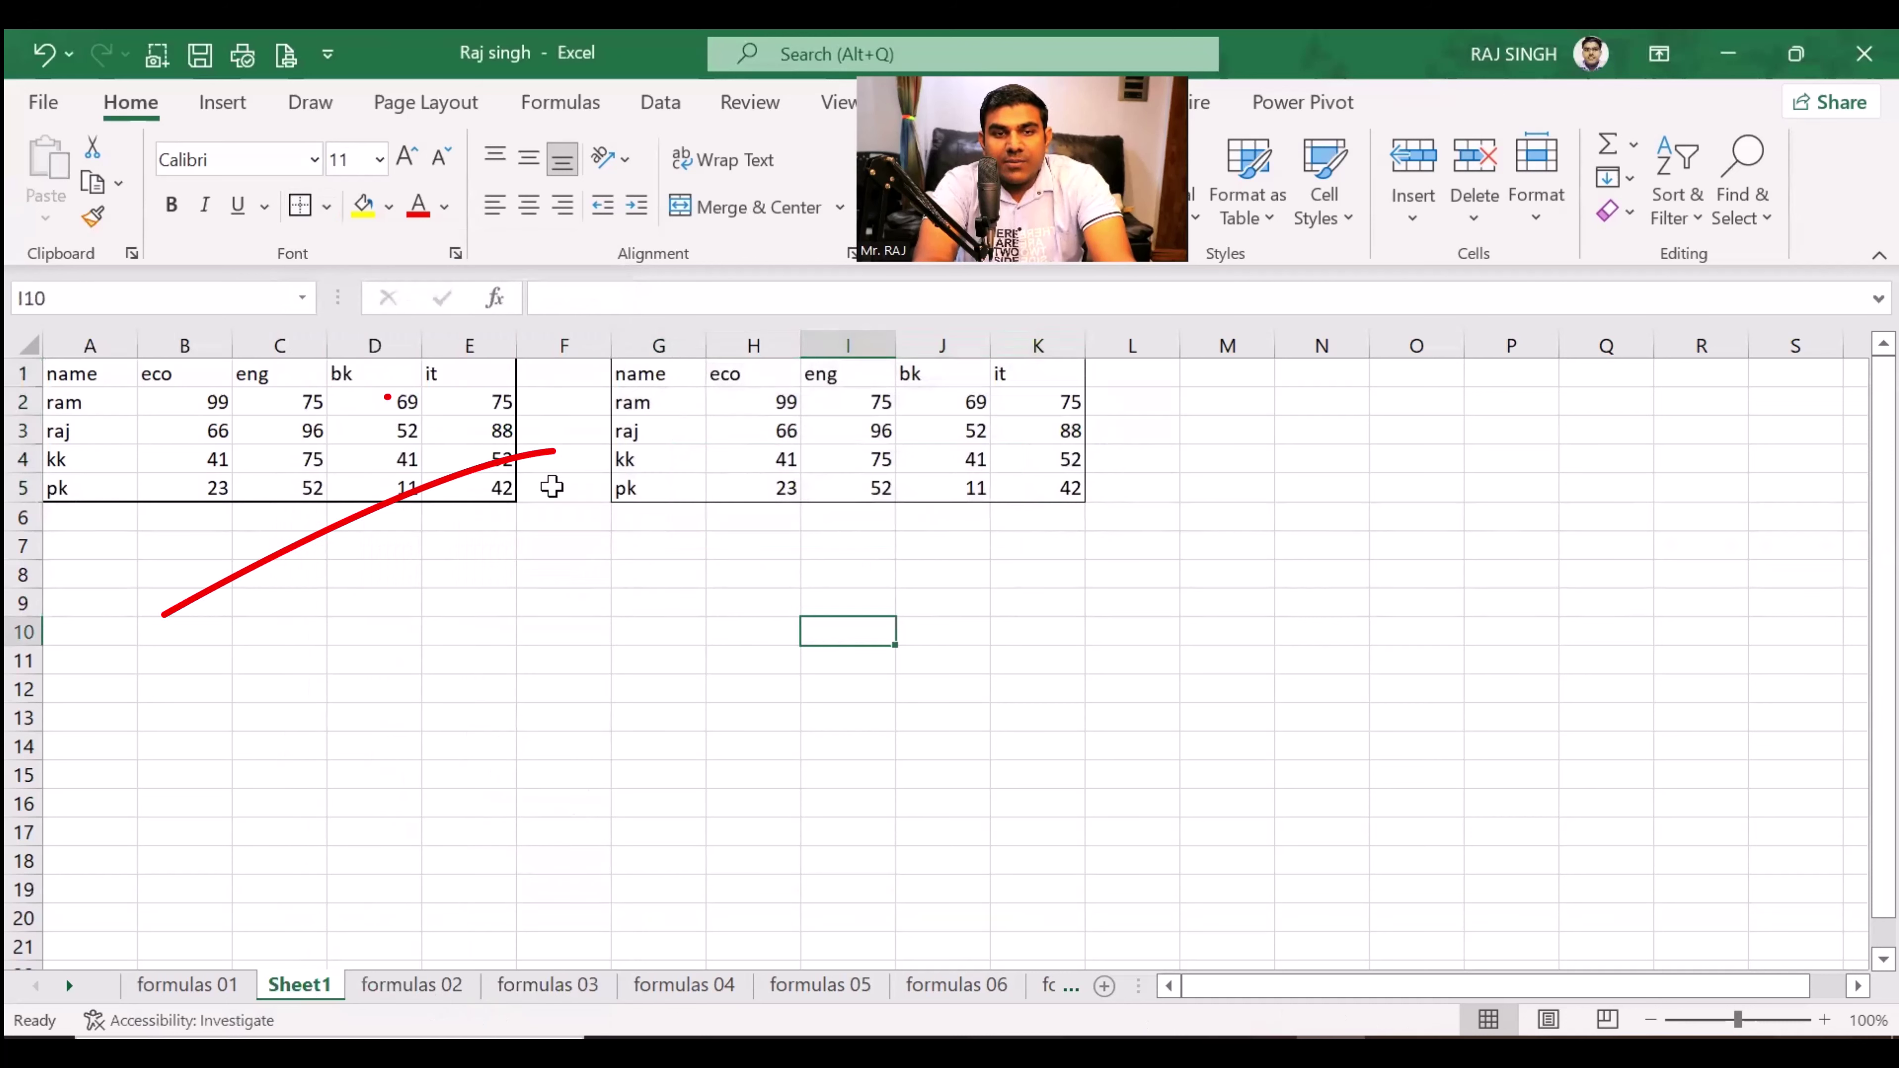
pyautogui.click(394, 573)
pyautogui.click(396, 432)
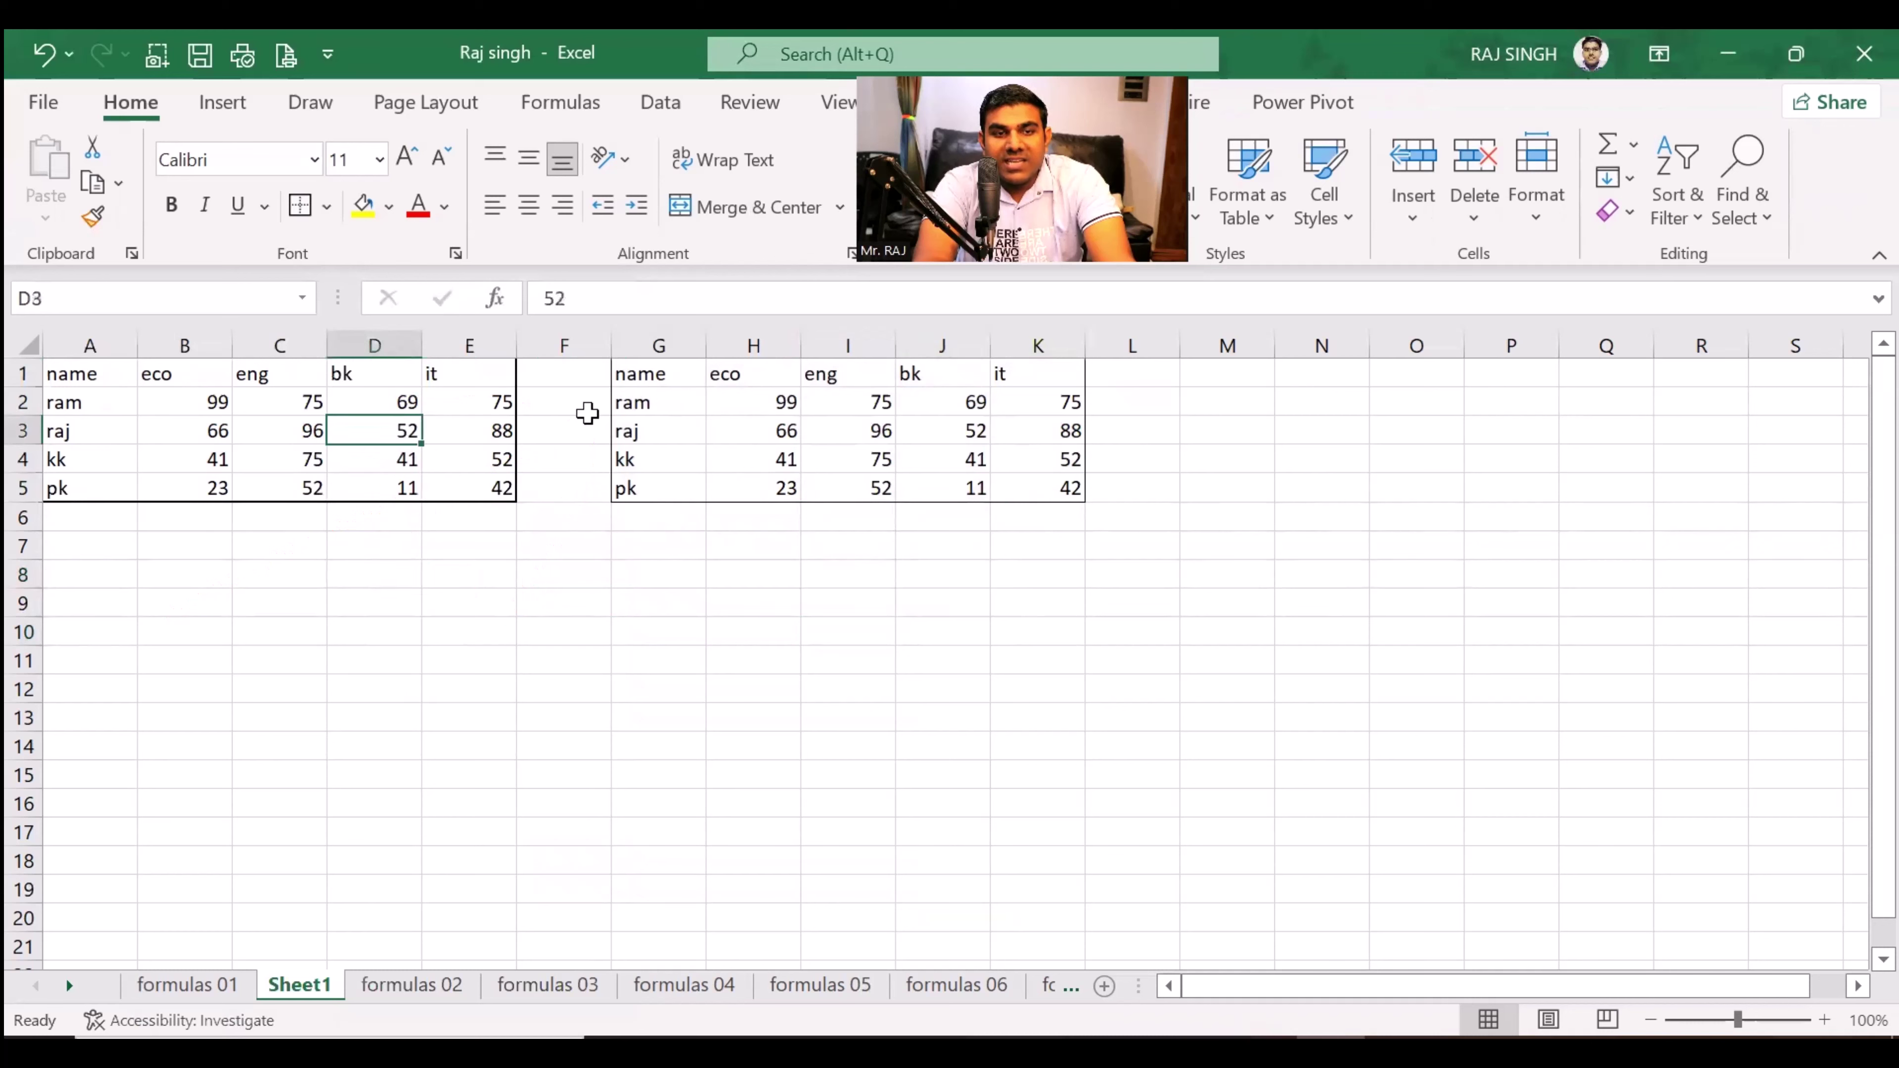
pyautogui.moveTo(666, 369); pyautogui.dragTo(1000, 480)
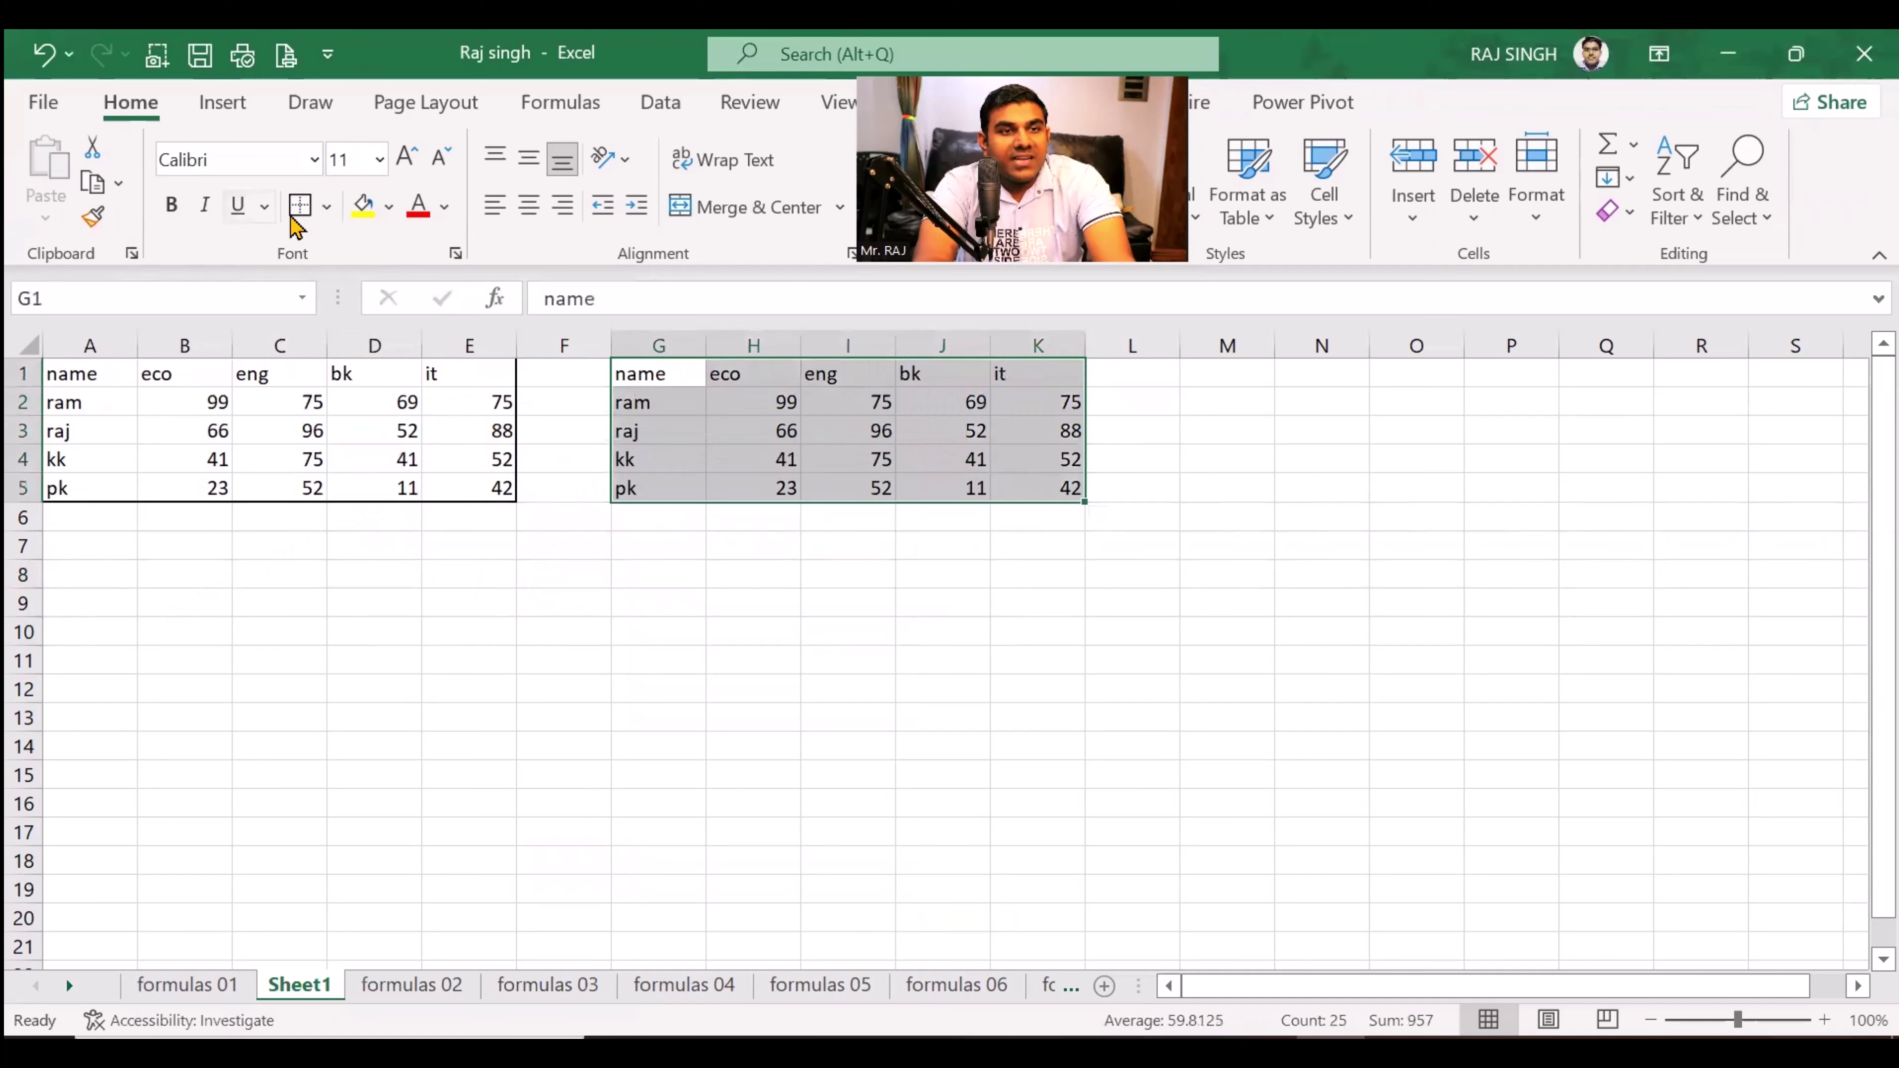
# Step: Switch the G1:K5 outline to Thick Outside Borders
pyautogui.click(327, 208)
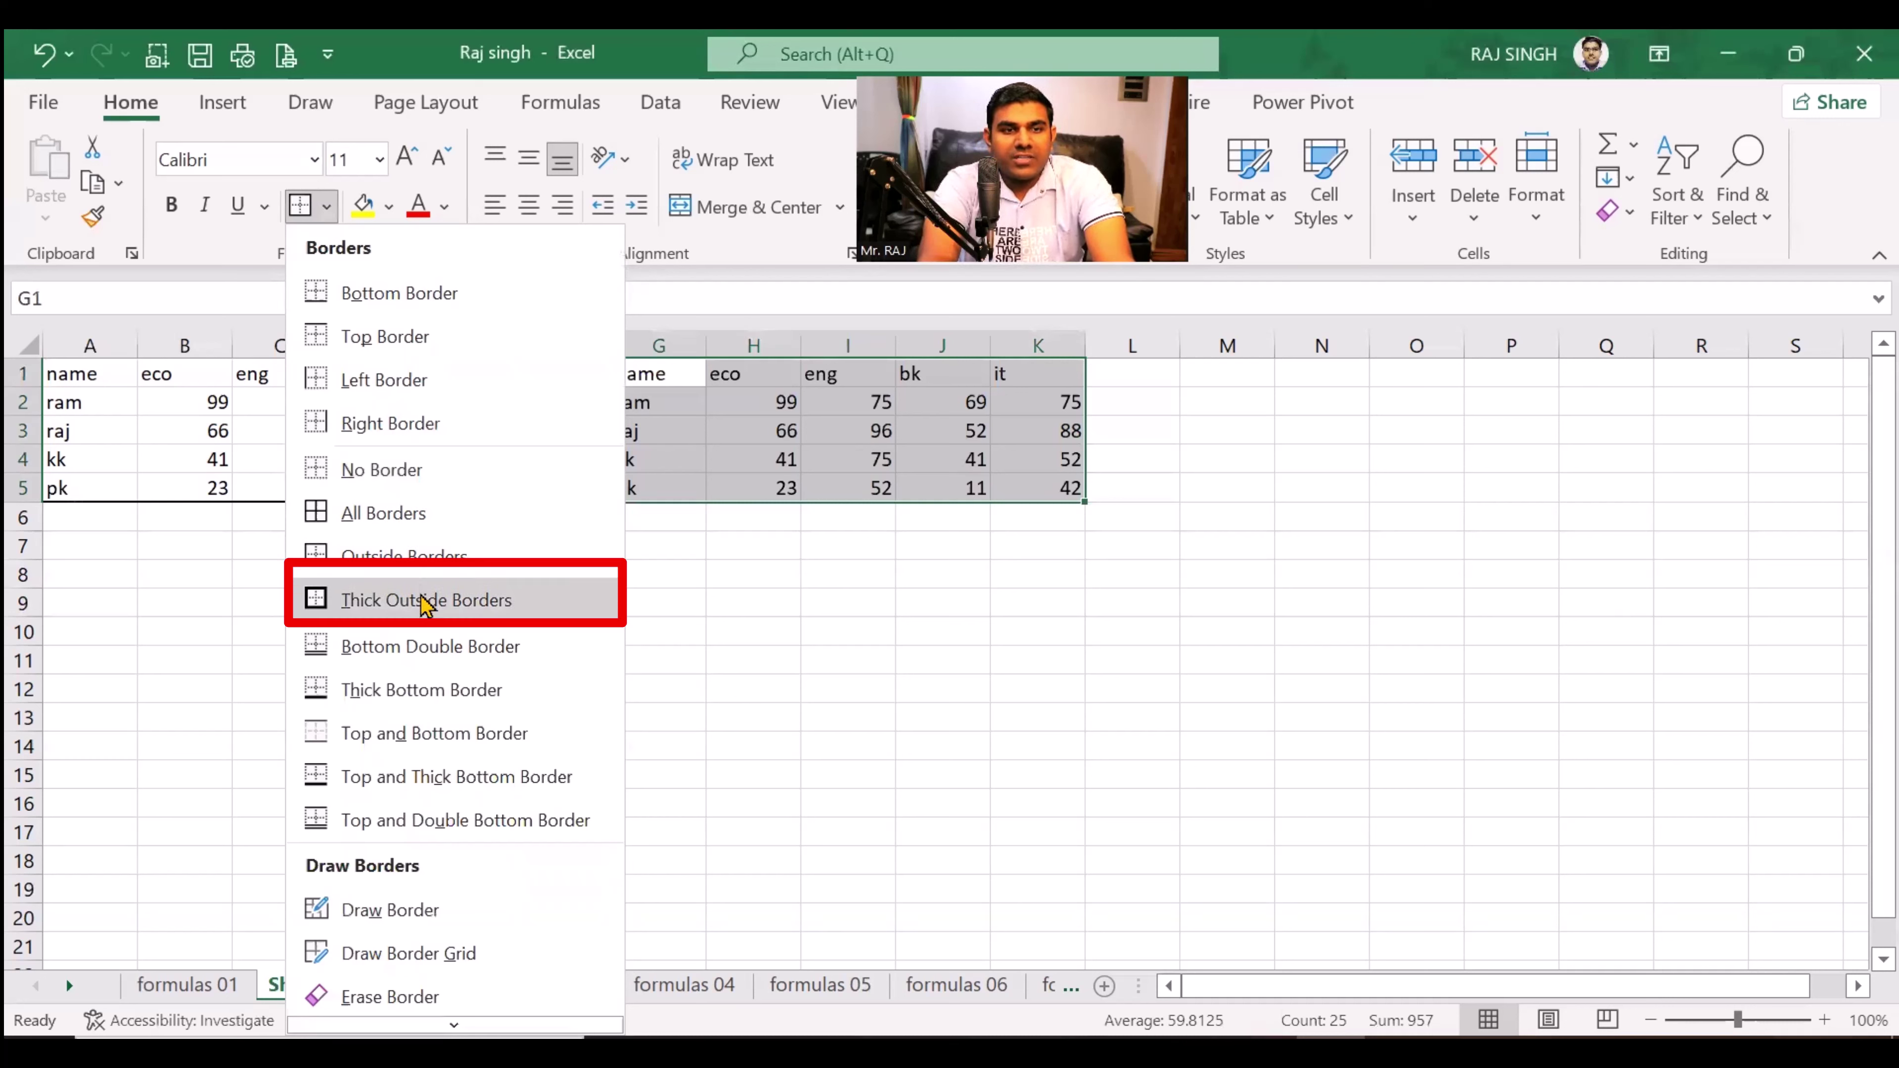
pyautogui.click(424, 603)
pyautogui.click(854, 604)
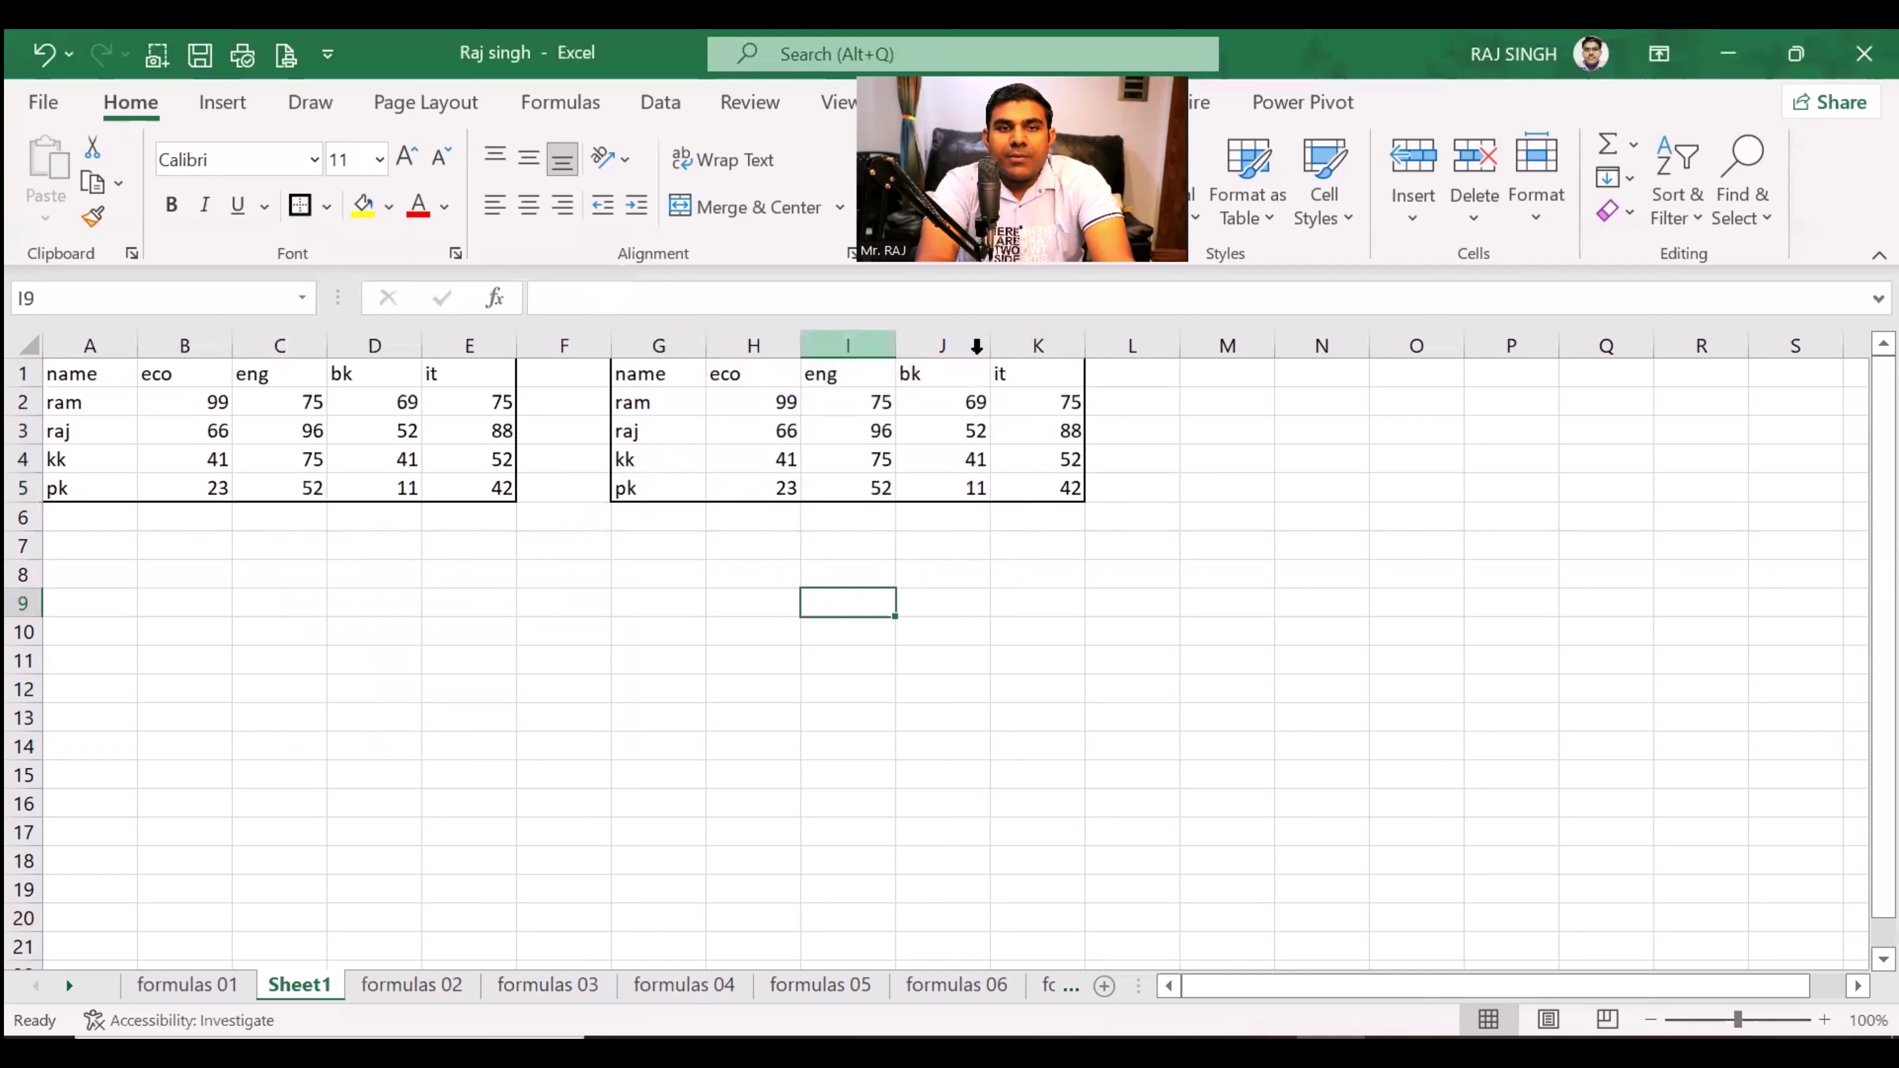
pyautogui.moveTo(658, 372); pyautogui.dragTo(1032, 496)
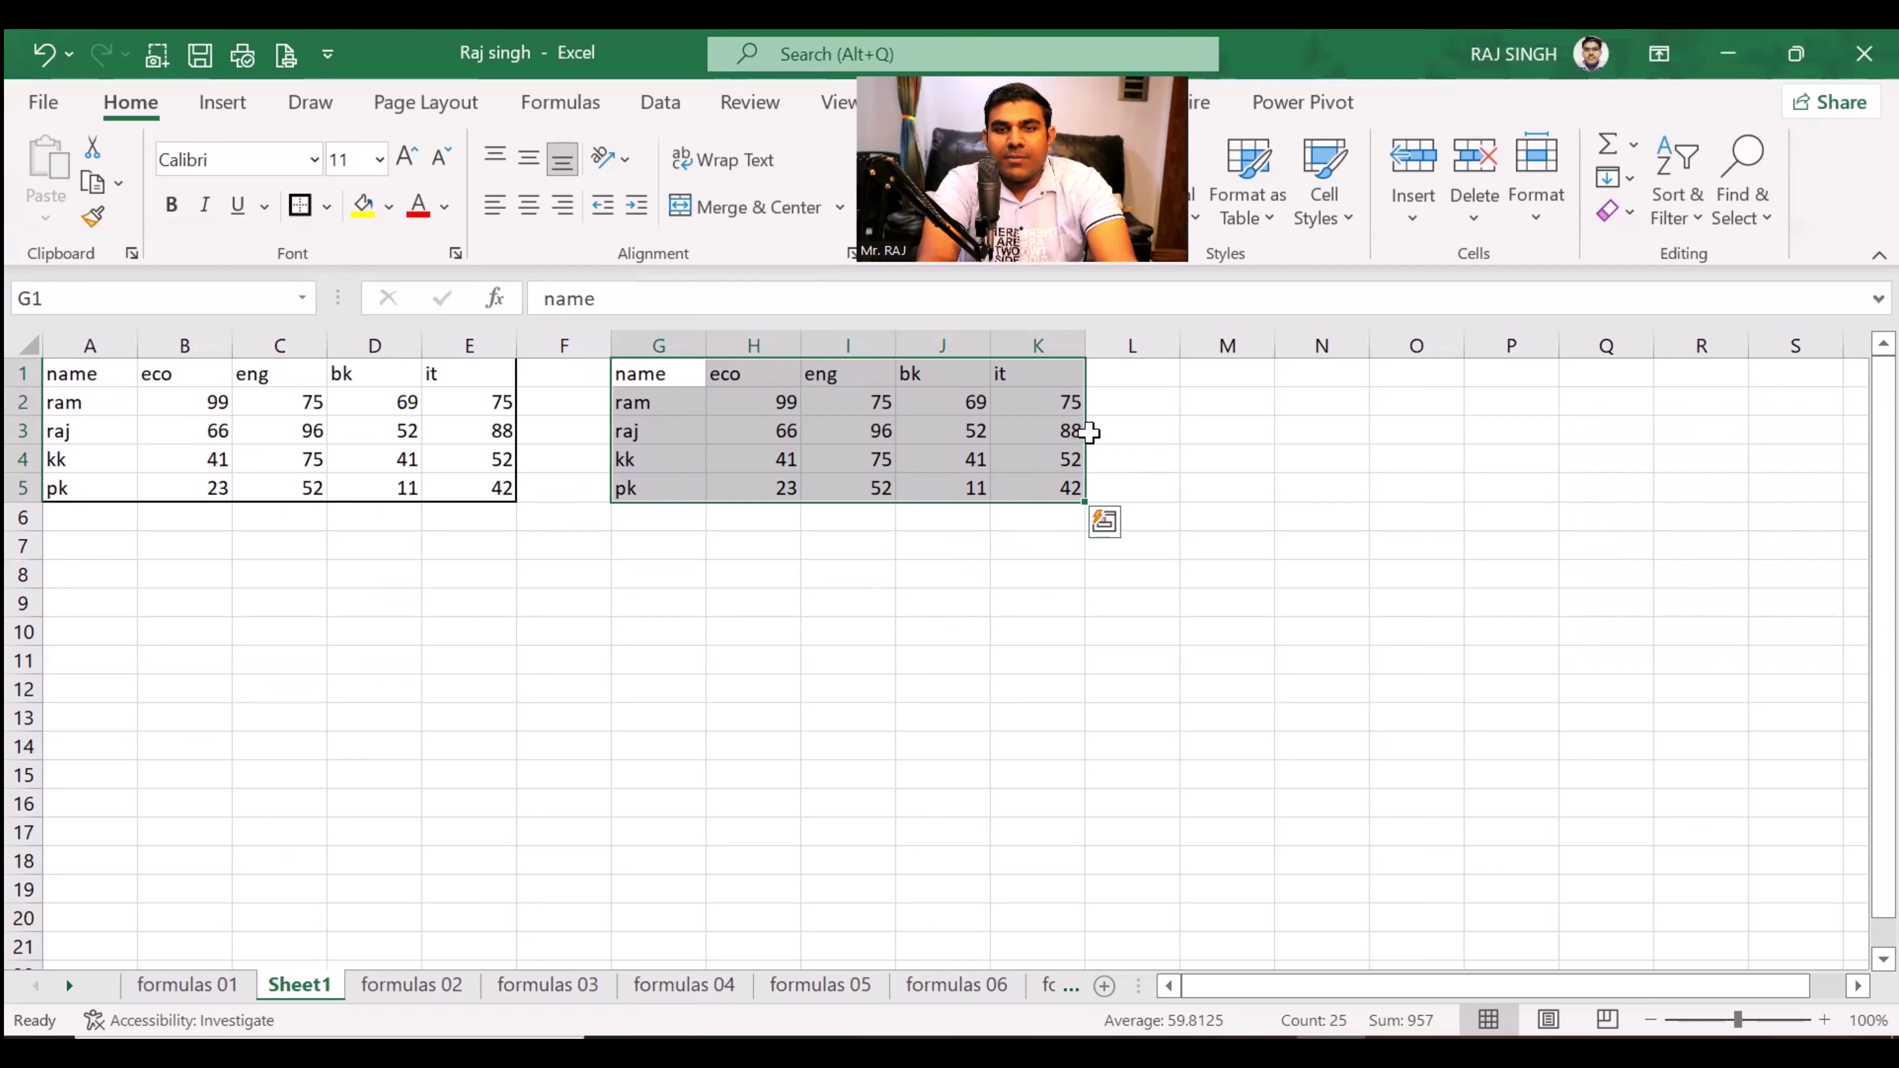
# Step: Drag the outlined table down to G8:K12, then back up to G2:K6
pyautogui.moveTo(1085, 432); pyautogui.dragTo(1090, 446)
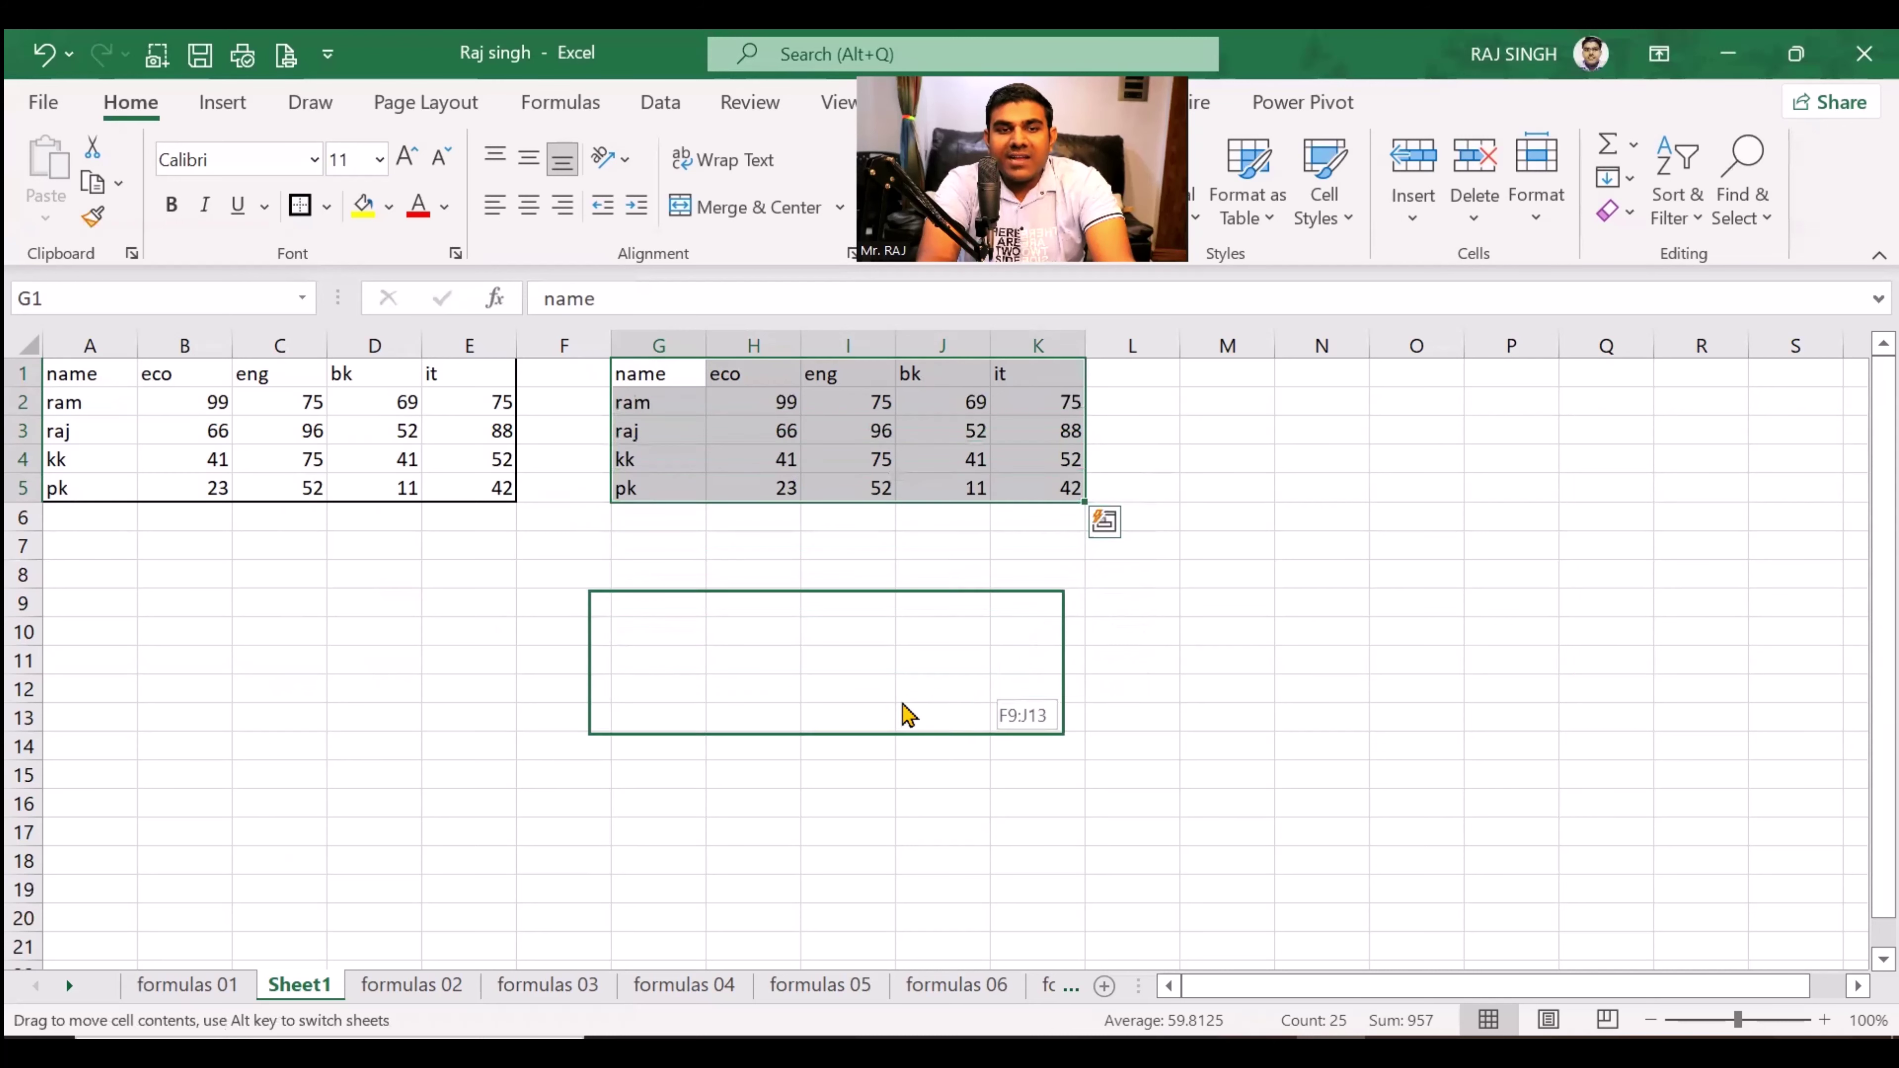
pyautogui.moveTo(1090, 446)
pyautogui.mouseDown()
pyautogui.moveTo(1161, 619)
pyautogui.moveTo(1022, 631)
pyautogui.mouseUp()
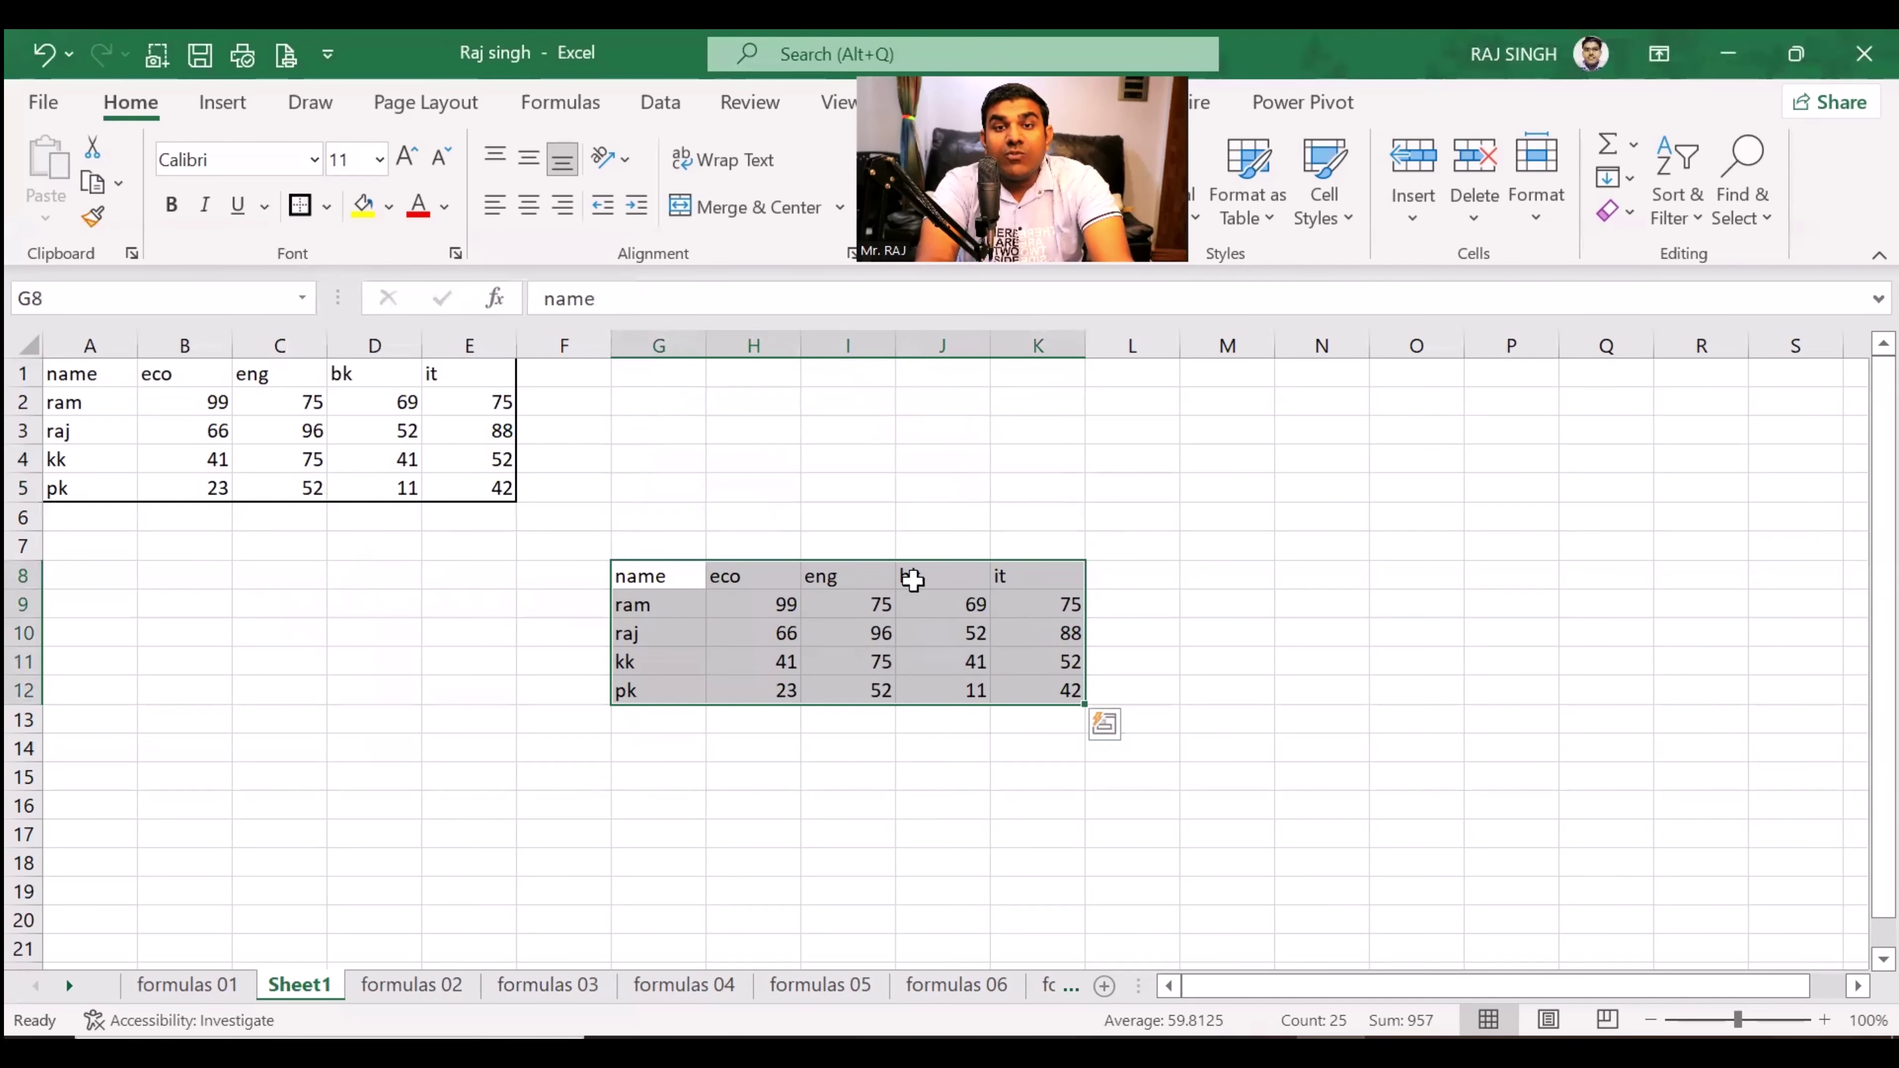
pyautogui.click(321, 719)
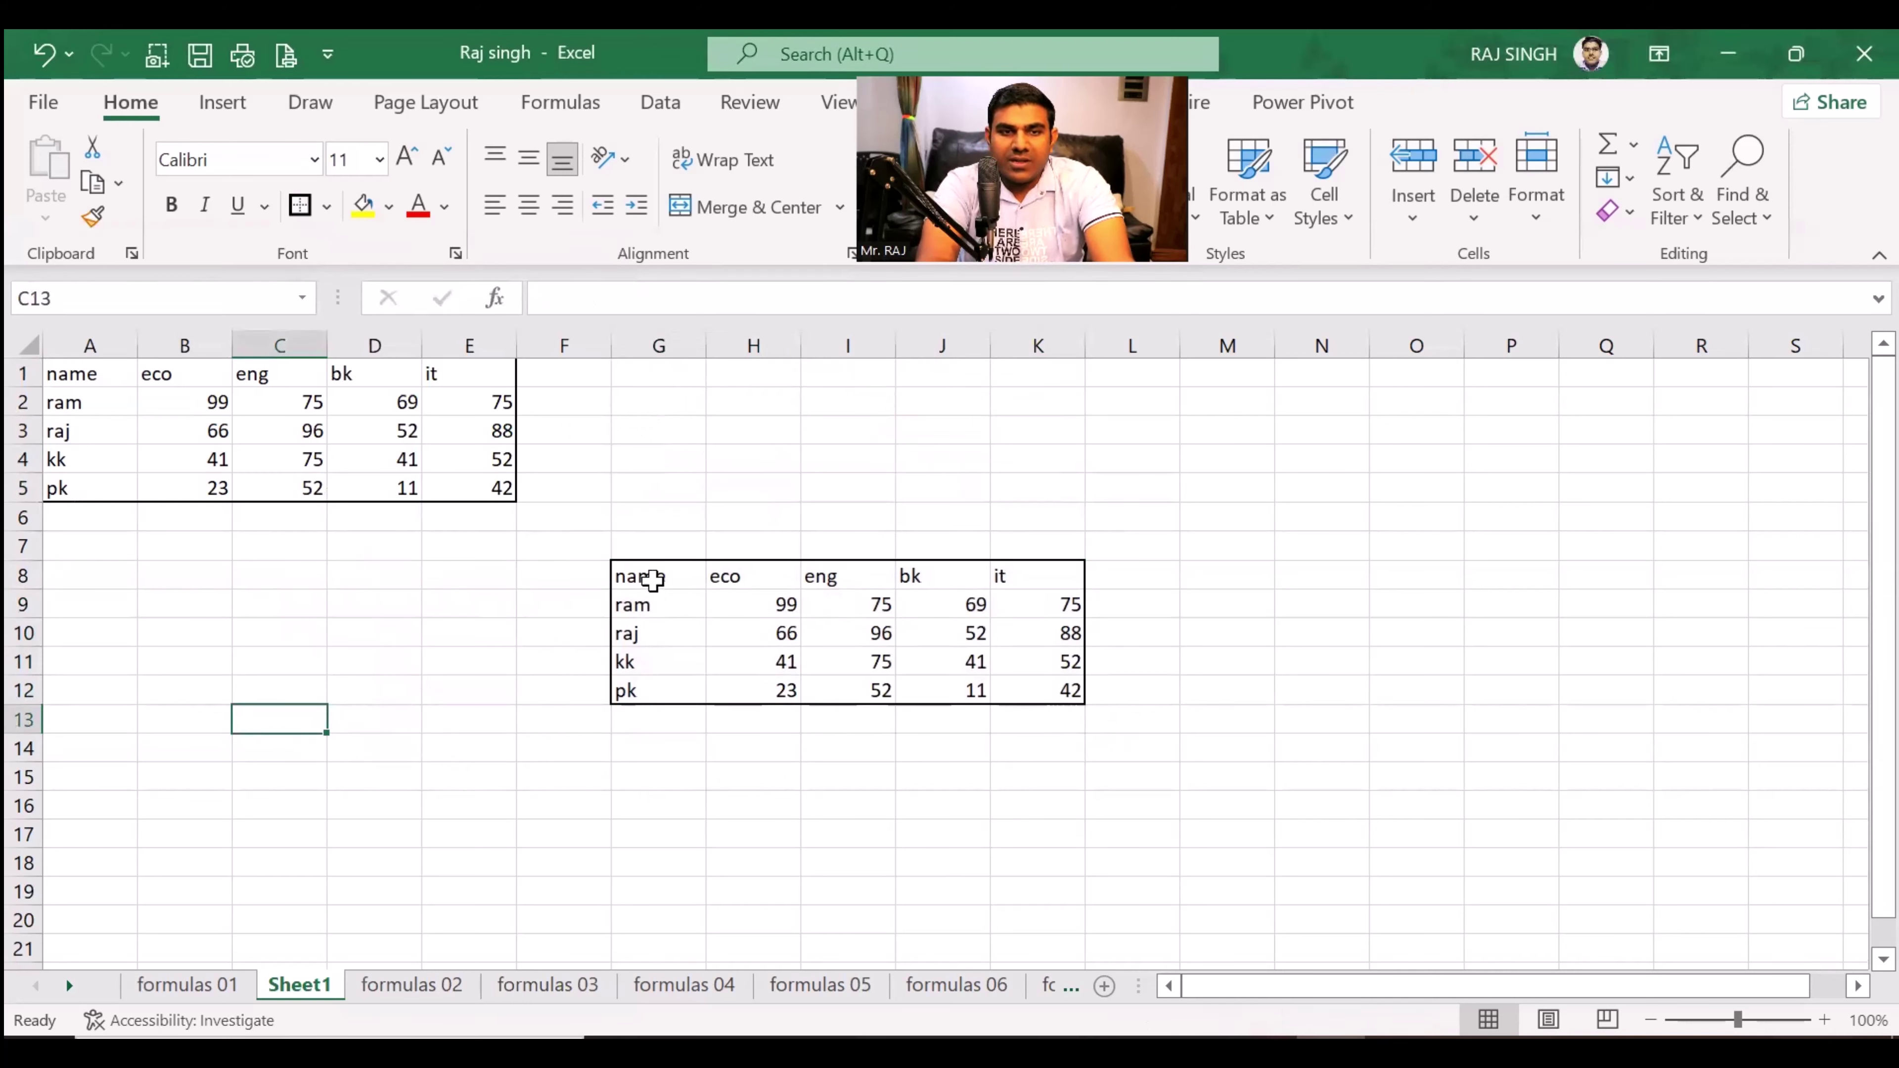
pyautogui.moveTo(648, 577)
pyautogui.mouseDown()
pyautogui.moveTo(1024, 684)
pyautogui.moveTo(1083, 460)
pyautogui.mouseUp()
pyautogui.click(789, 683)
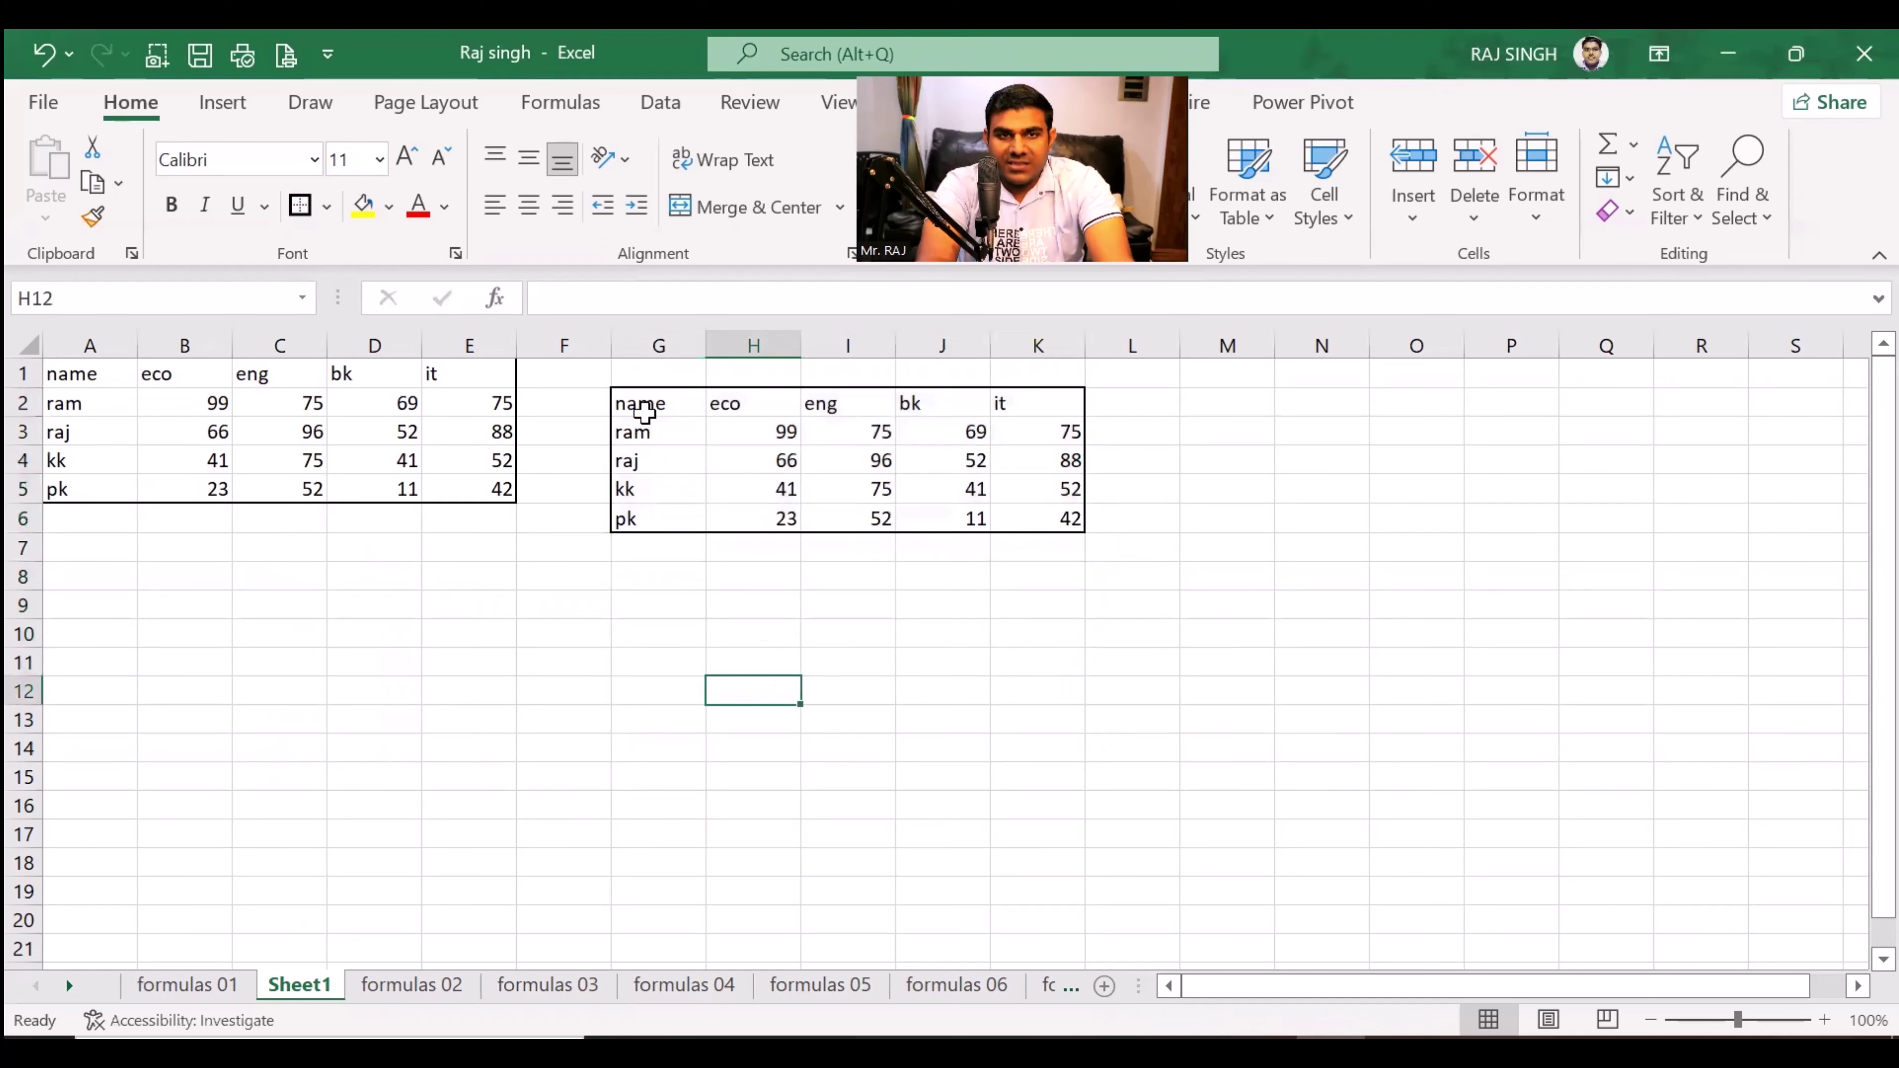
pyautogui.moveTo(644, 411); pyautogui.dragTo(1084, 532)
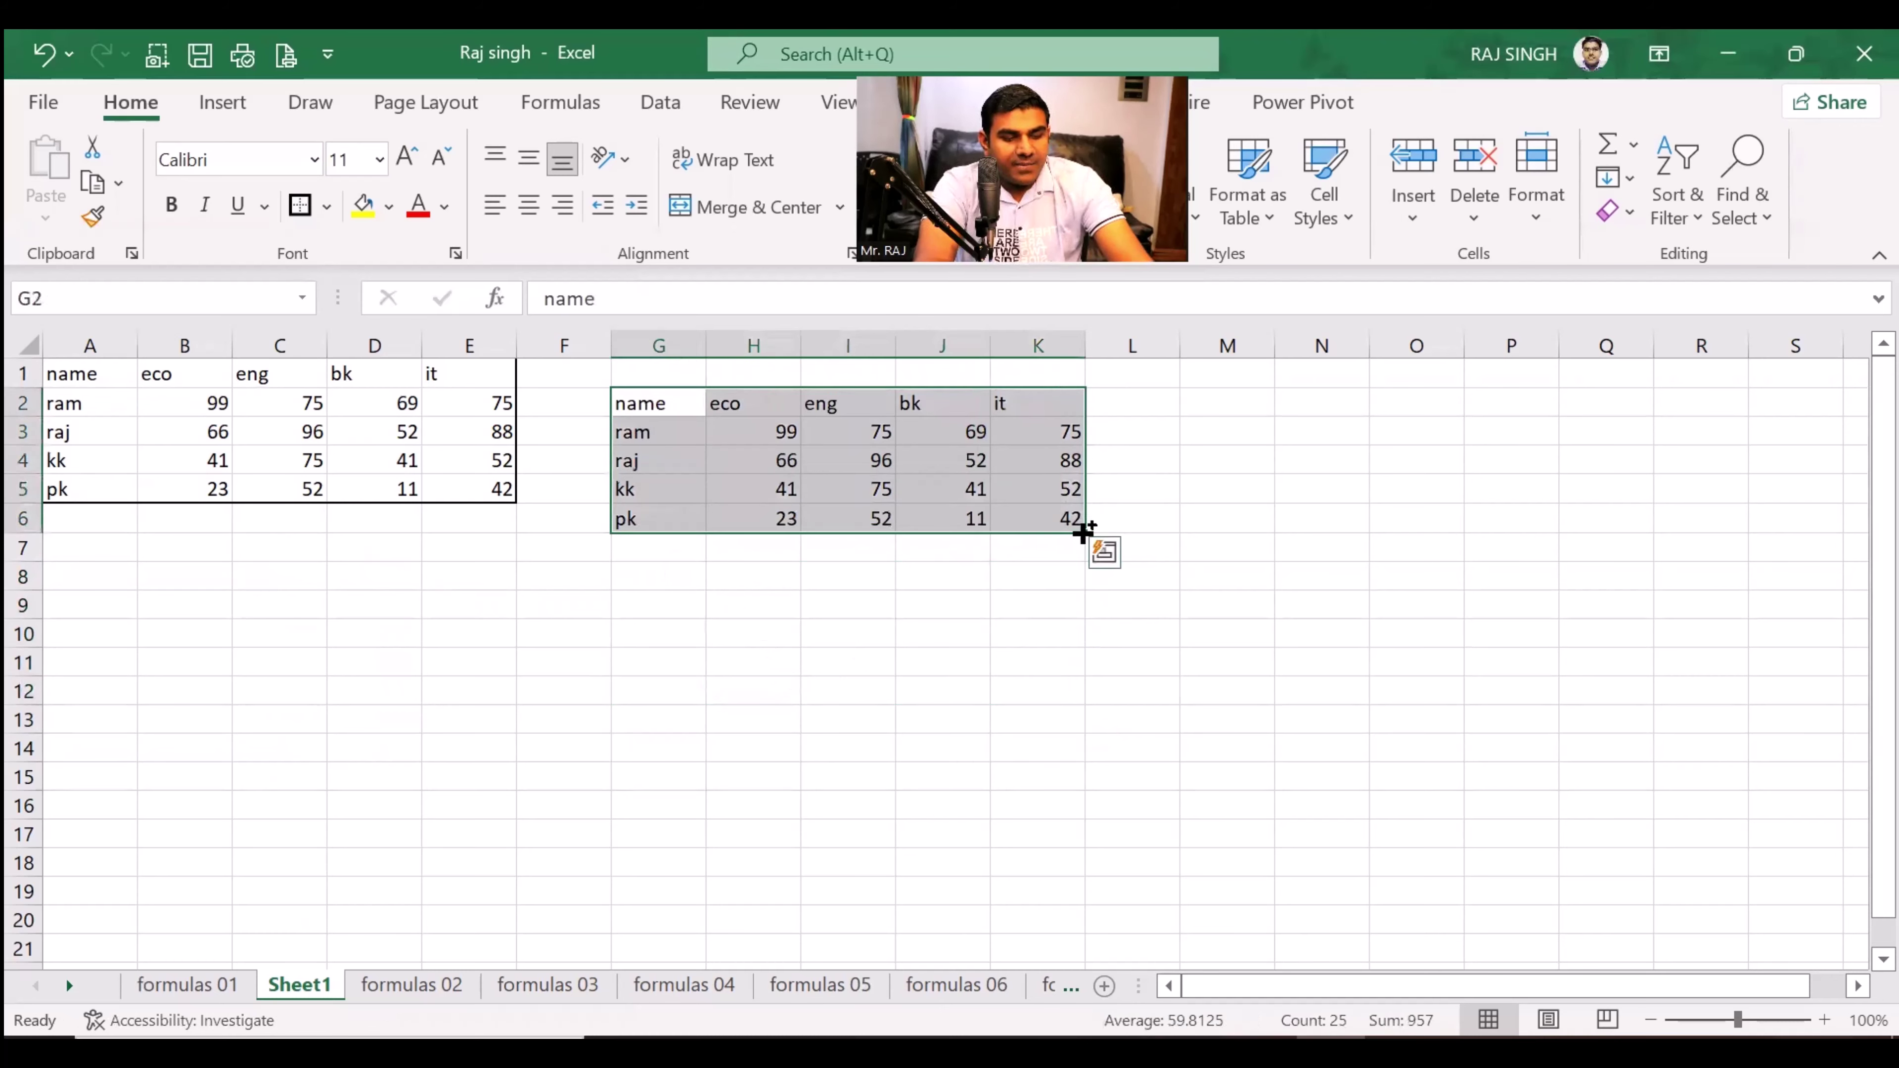
# Step: Copy the G2:K6 table and paste it at M2
pyautogui.hotkey('ctrl', 'c')
pyautogui.click(1243, 402)
pyautogui.hotkey('ctrl', 'v')
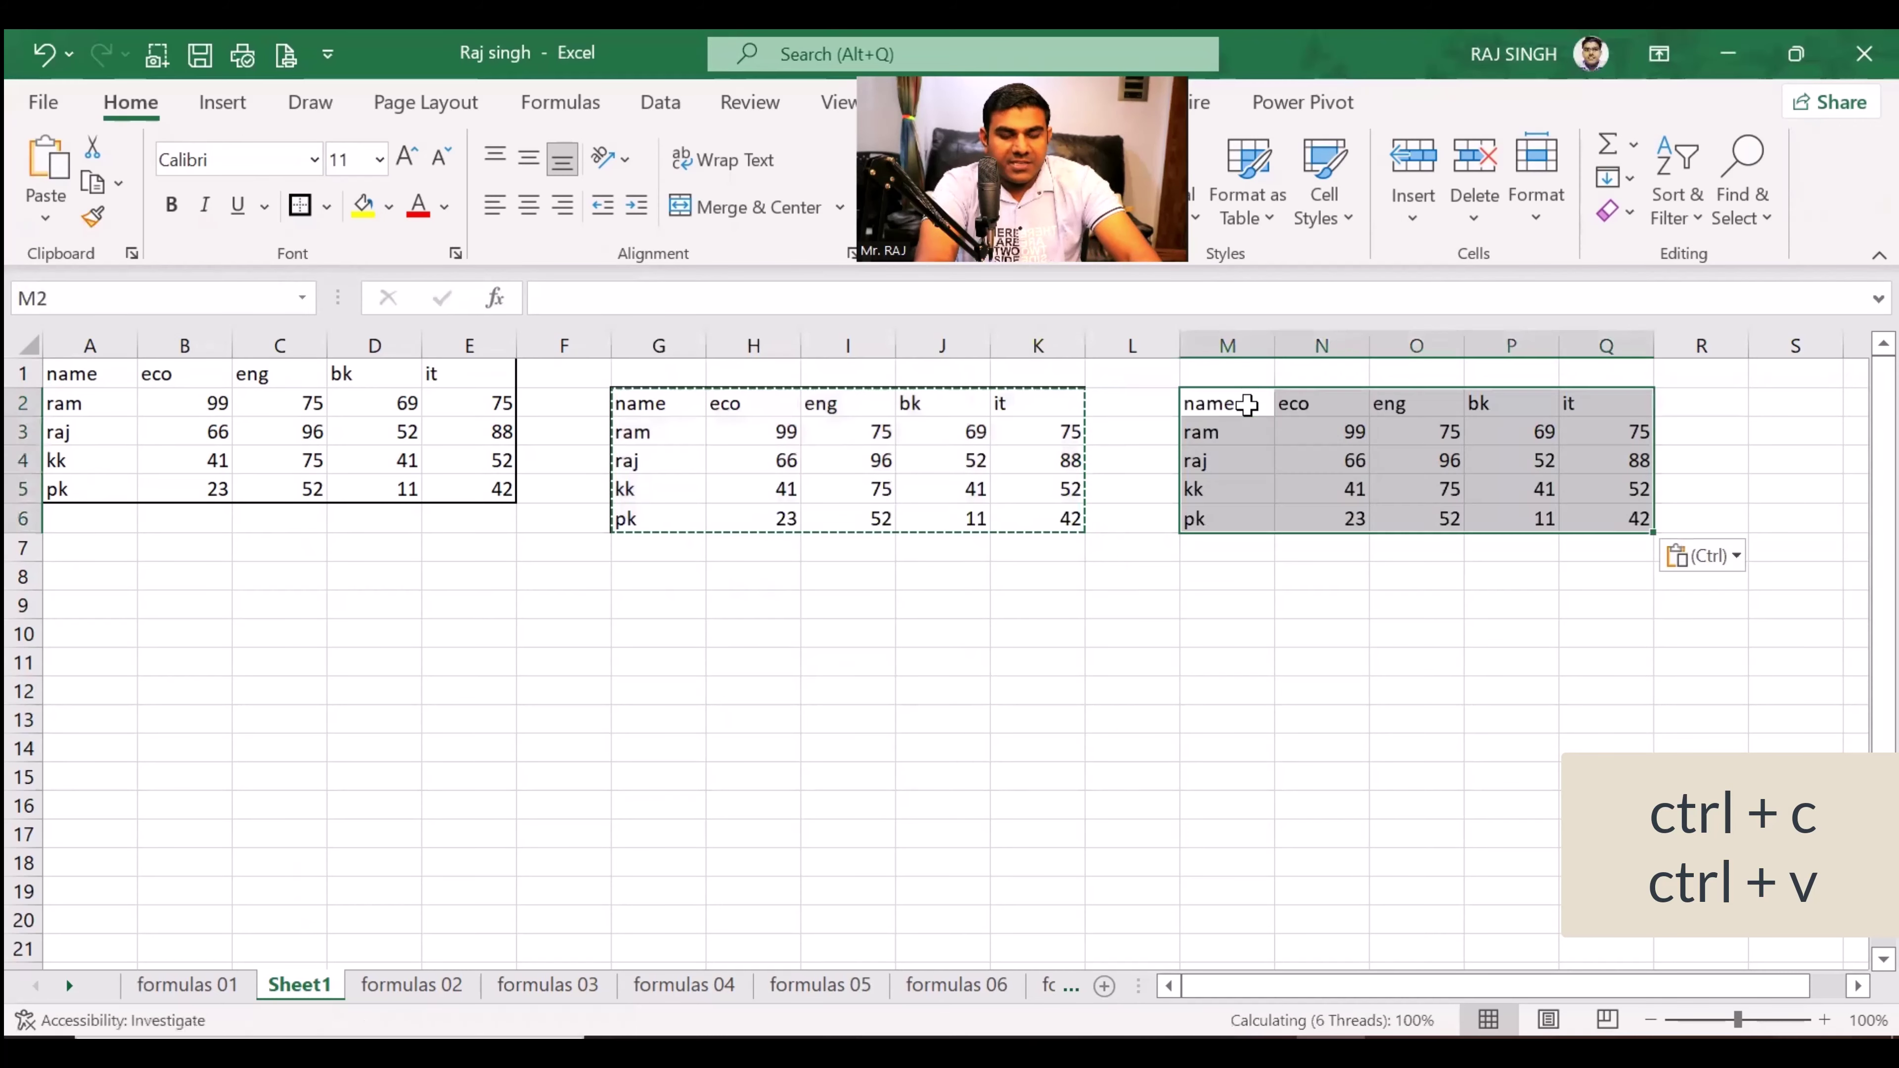
# Step: Apply All Borders to every cell of the M2:Q6 copy
pyautogui.click(328, 206)
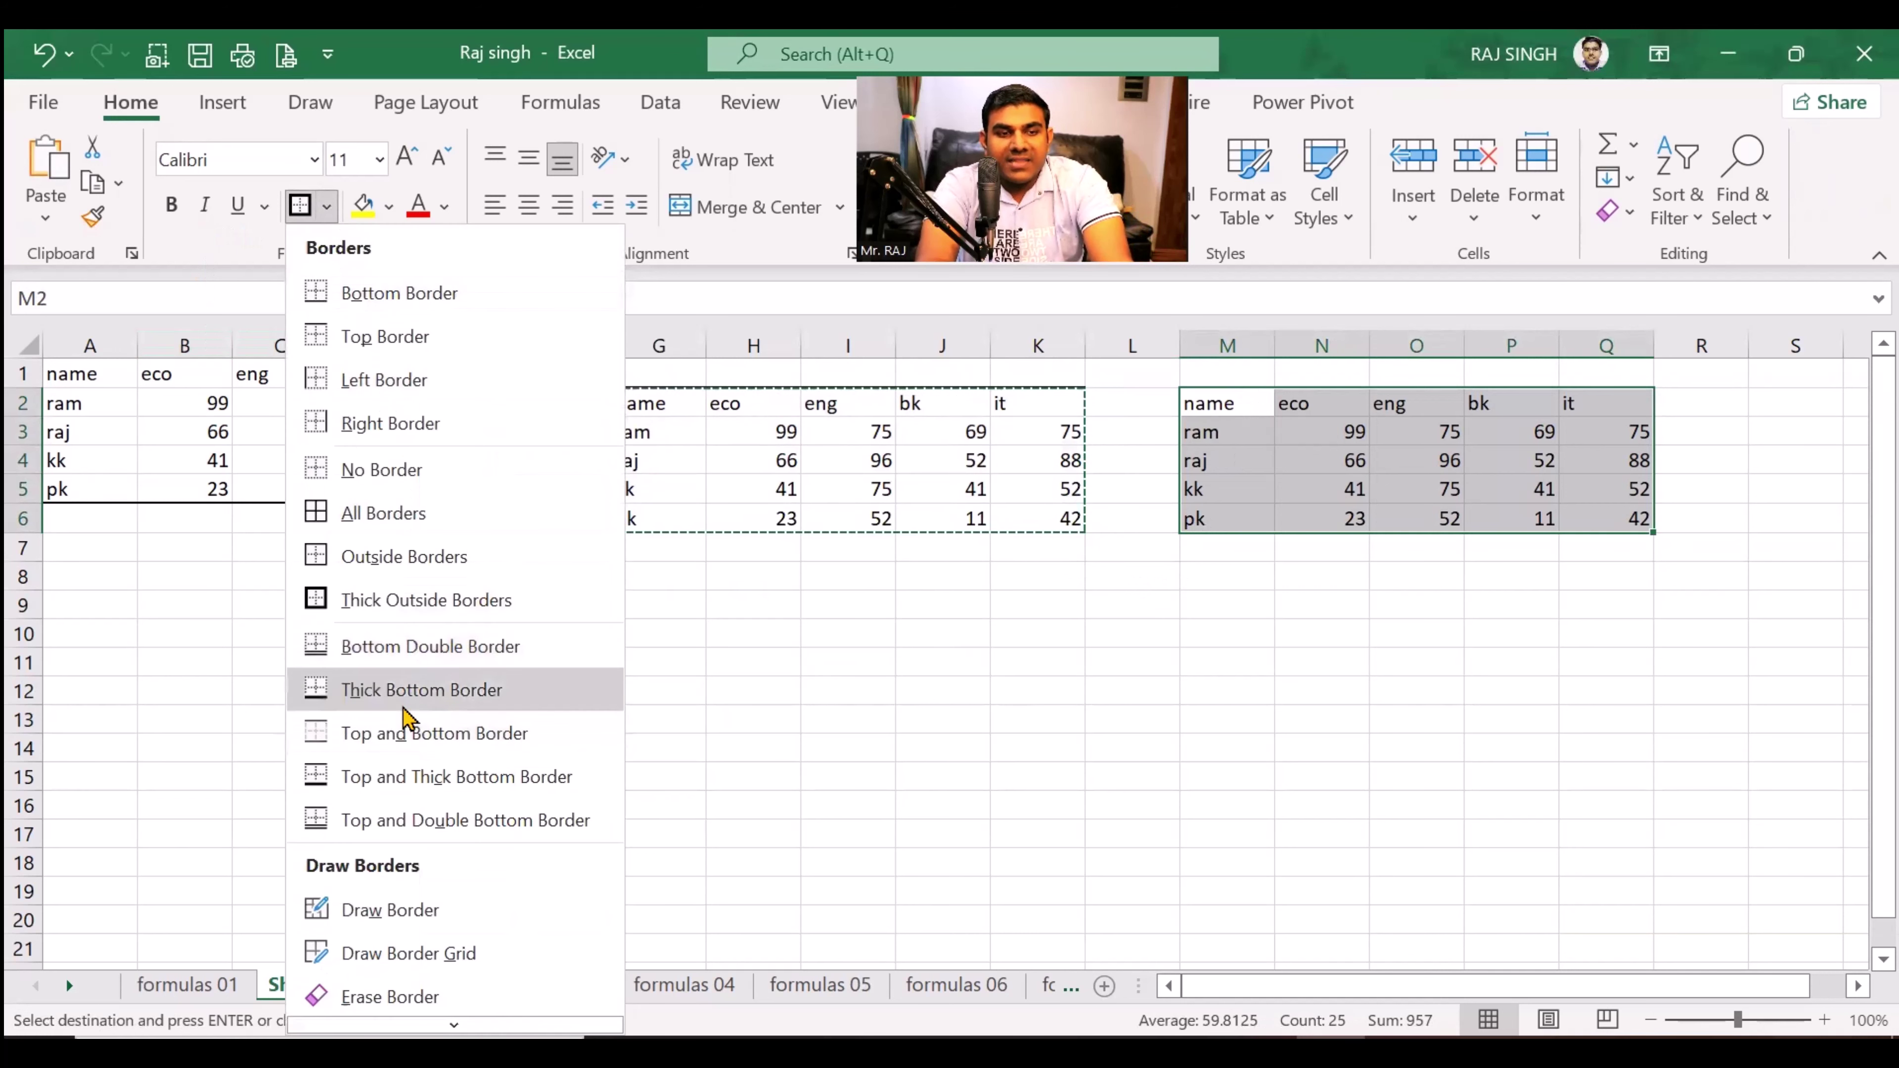
pyautogui.click(389, 523)
pyautogui.moveTo(1477, 607); pyautogui.dragTo(1477, 632)
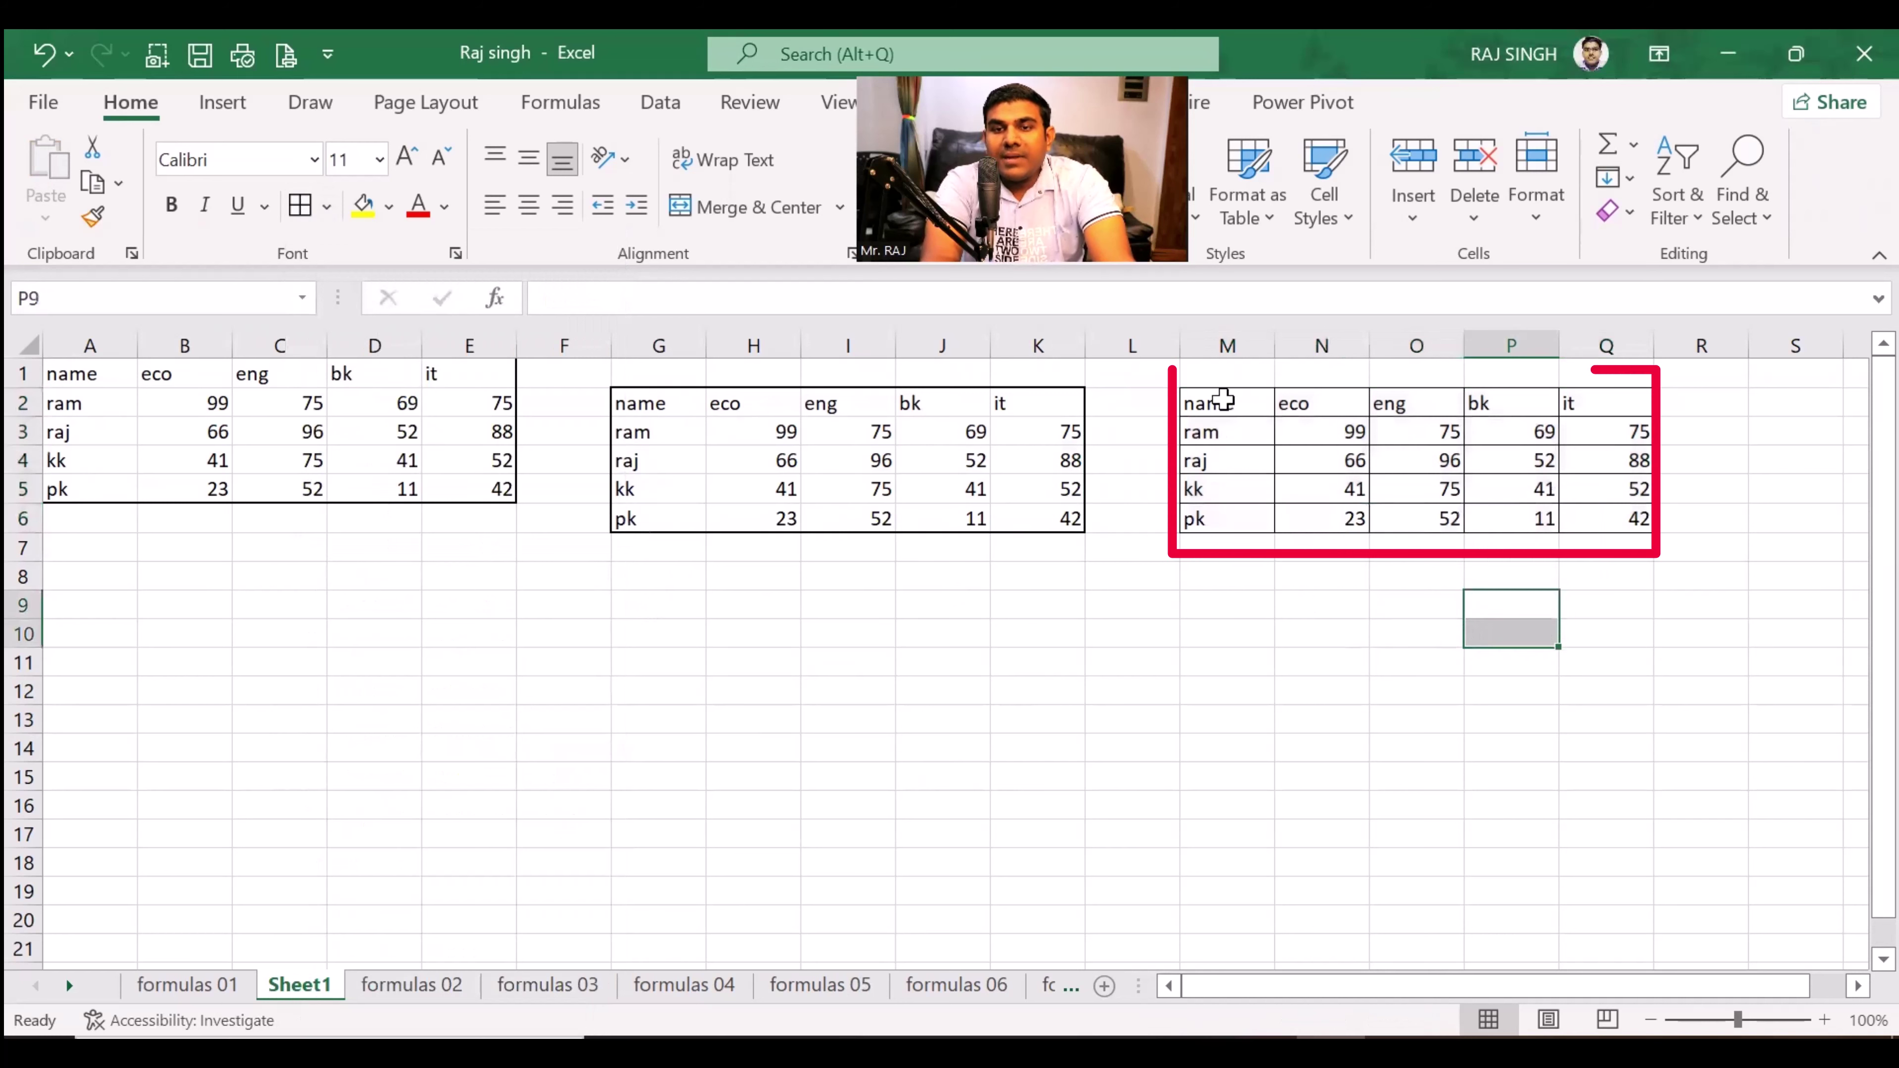
pyautogui.moveTo(1223, 400)
pyautogui.mouseDown()
pyautogui.moveTo(1572, 404)
pyautogui.moveTo(1608, 516)
pyautogui.mouseUp()
pyautogui.click(1194, 746)
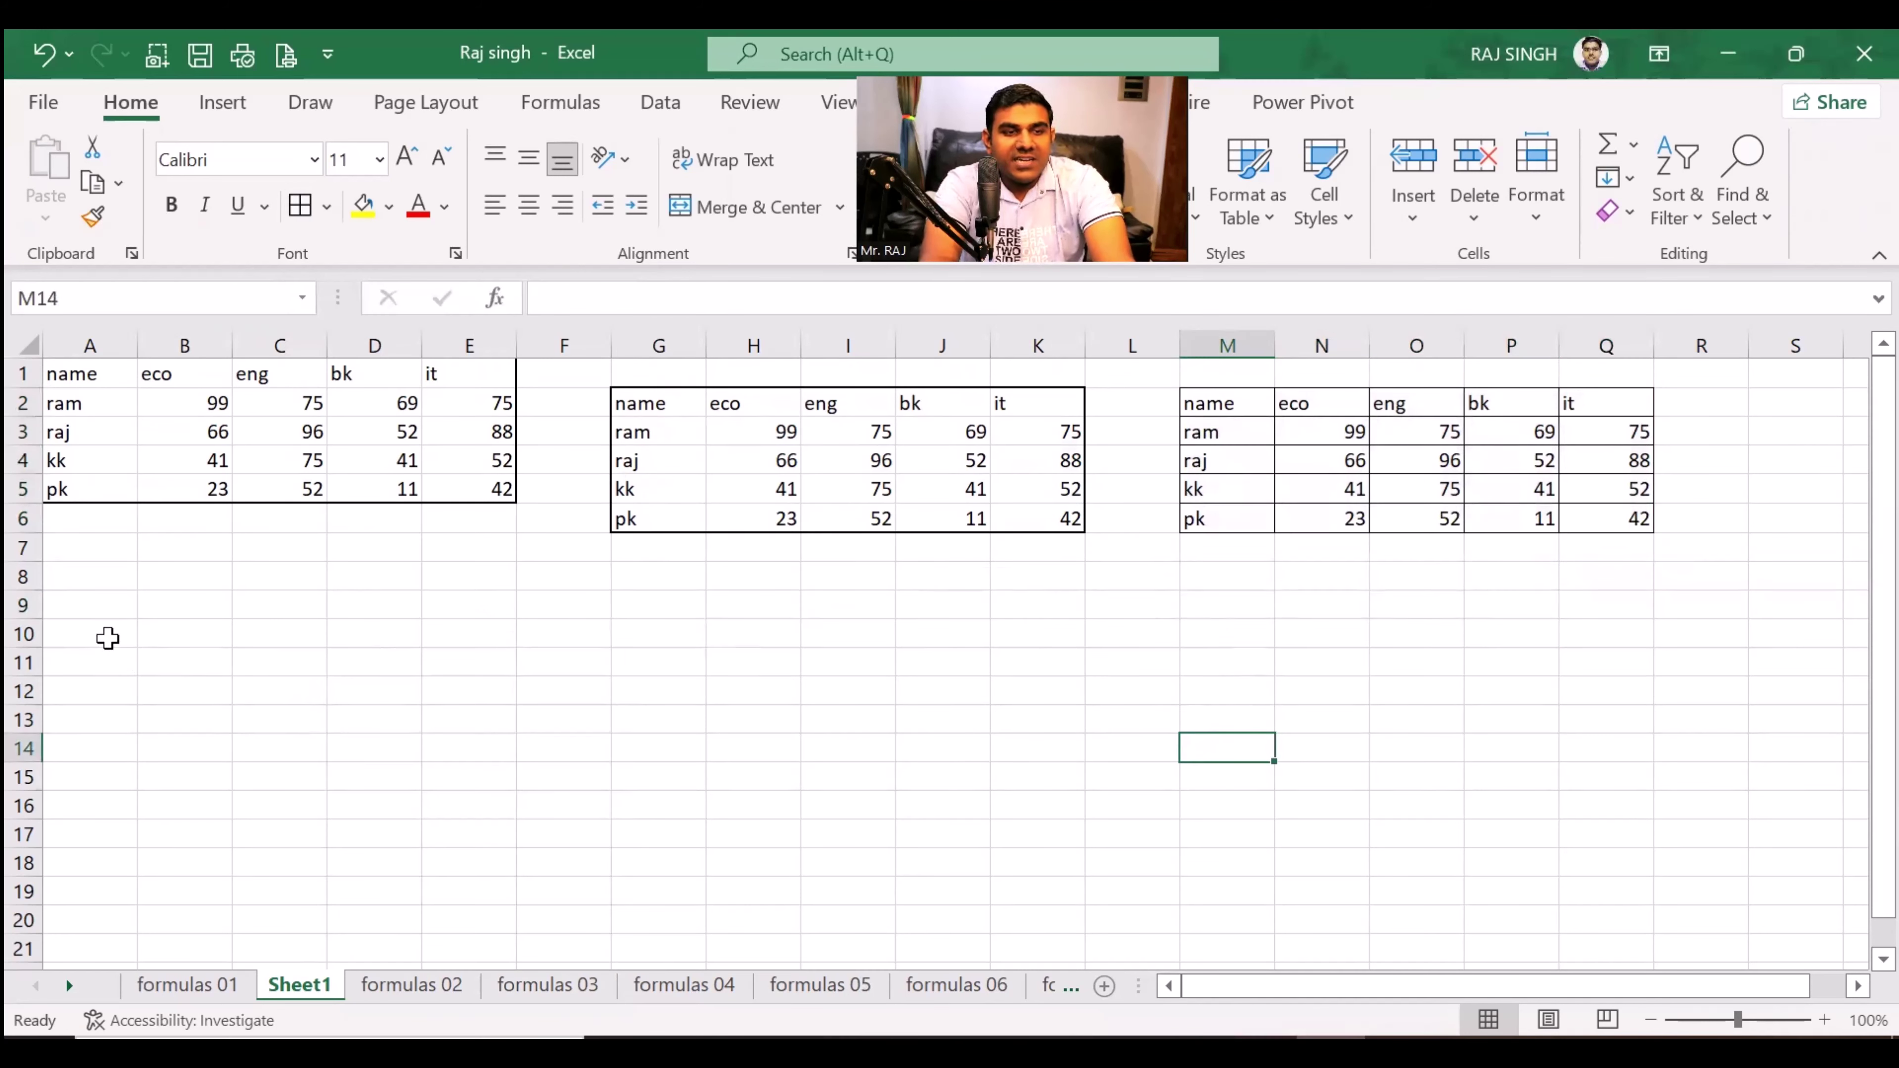
# Step: Copy the bordered table M2:Q6 and paste it at A10
pyautogui.click(129, 635)
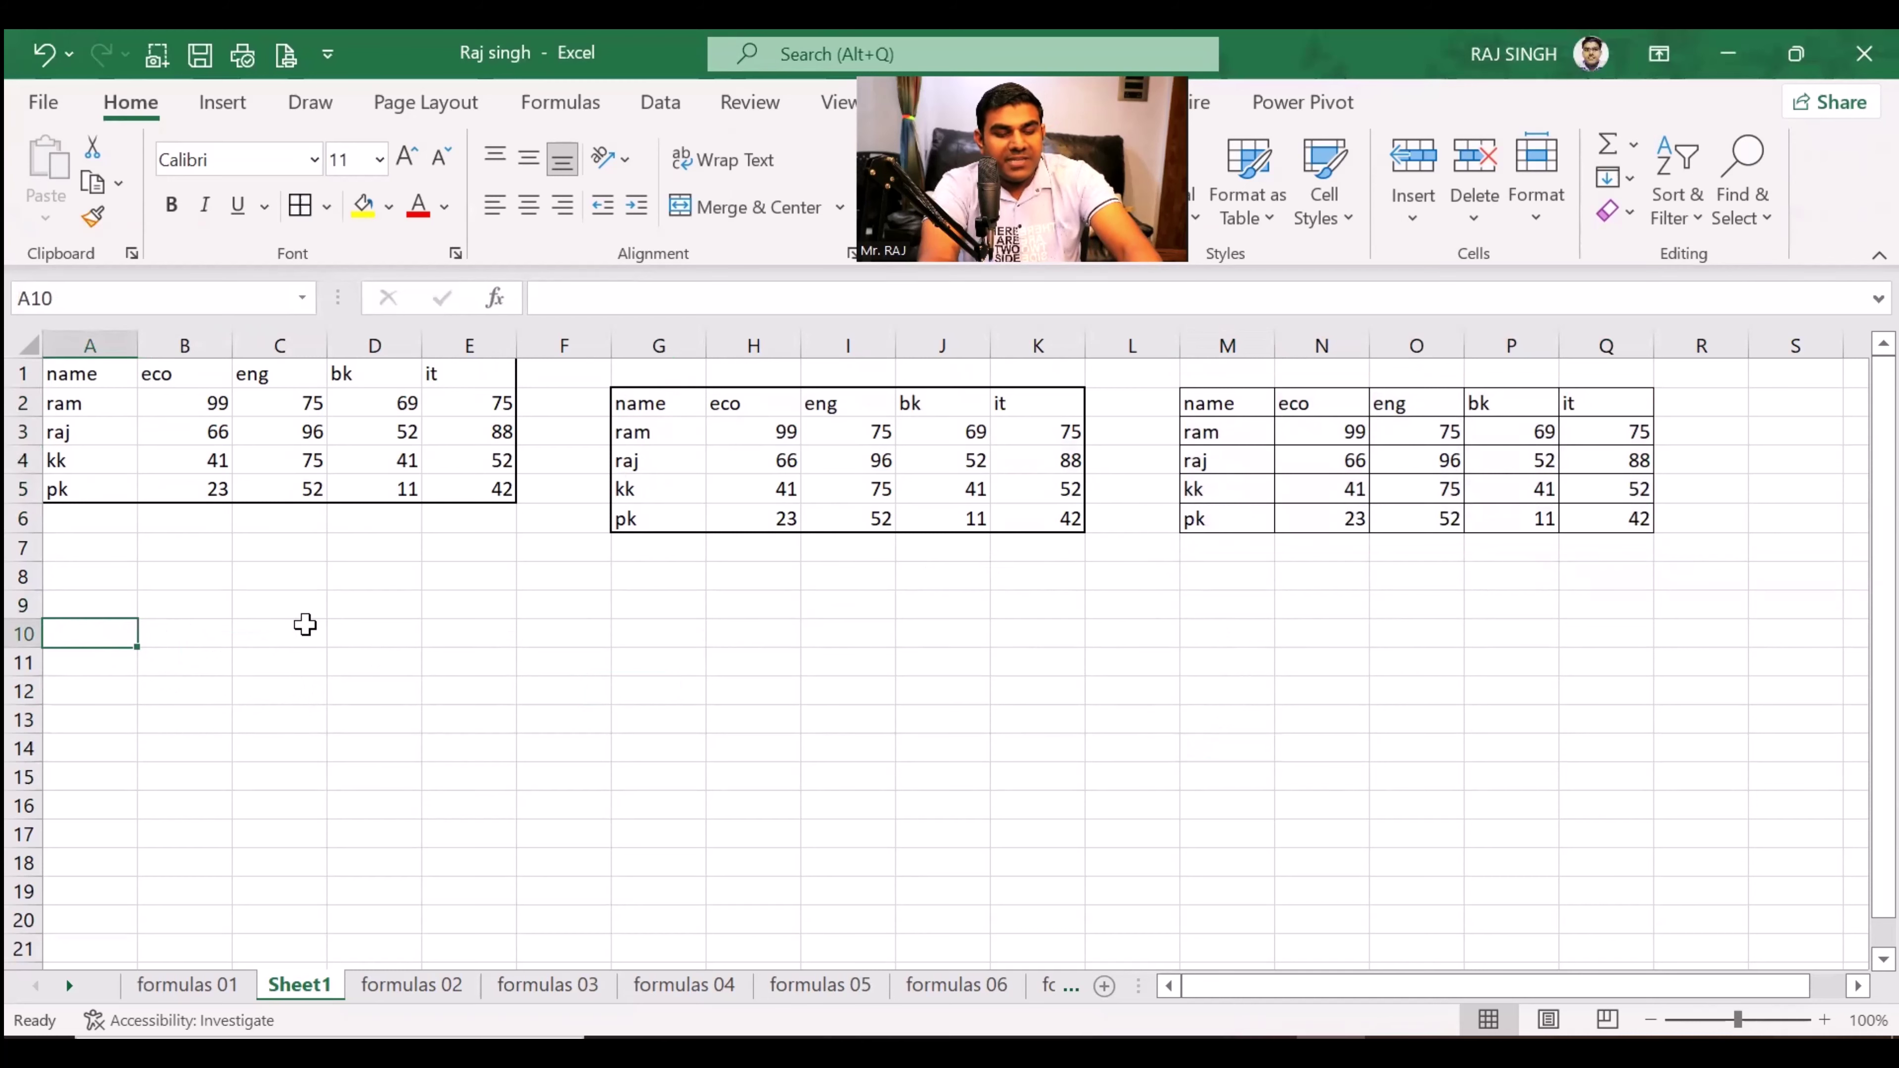
pyautogui.moveTo(1264, 407); pyautogui.dragTo(1634, 518)
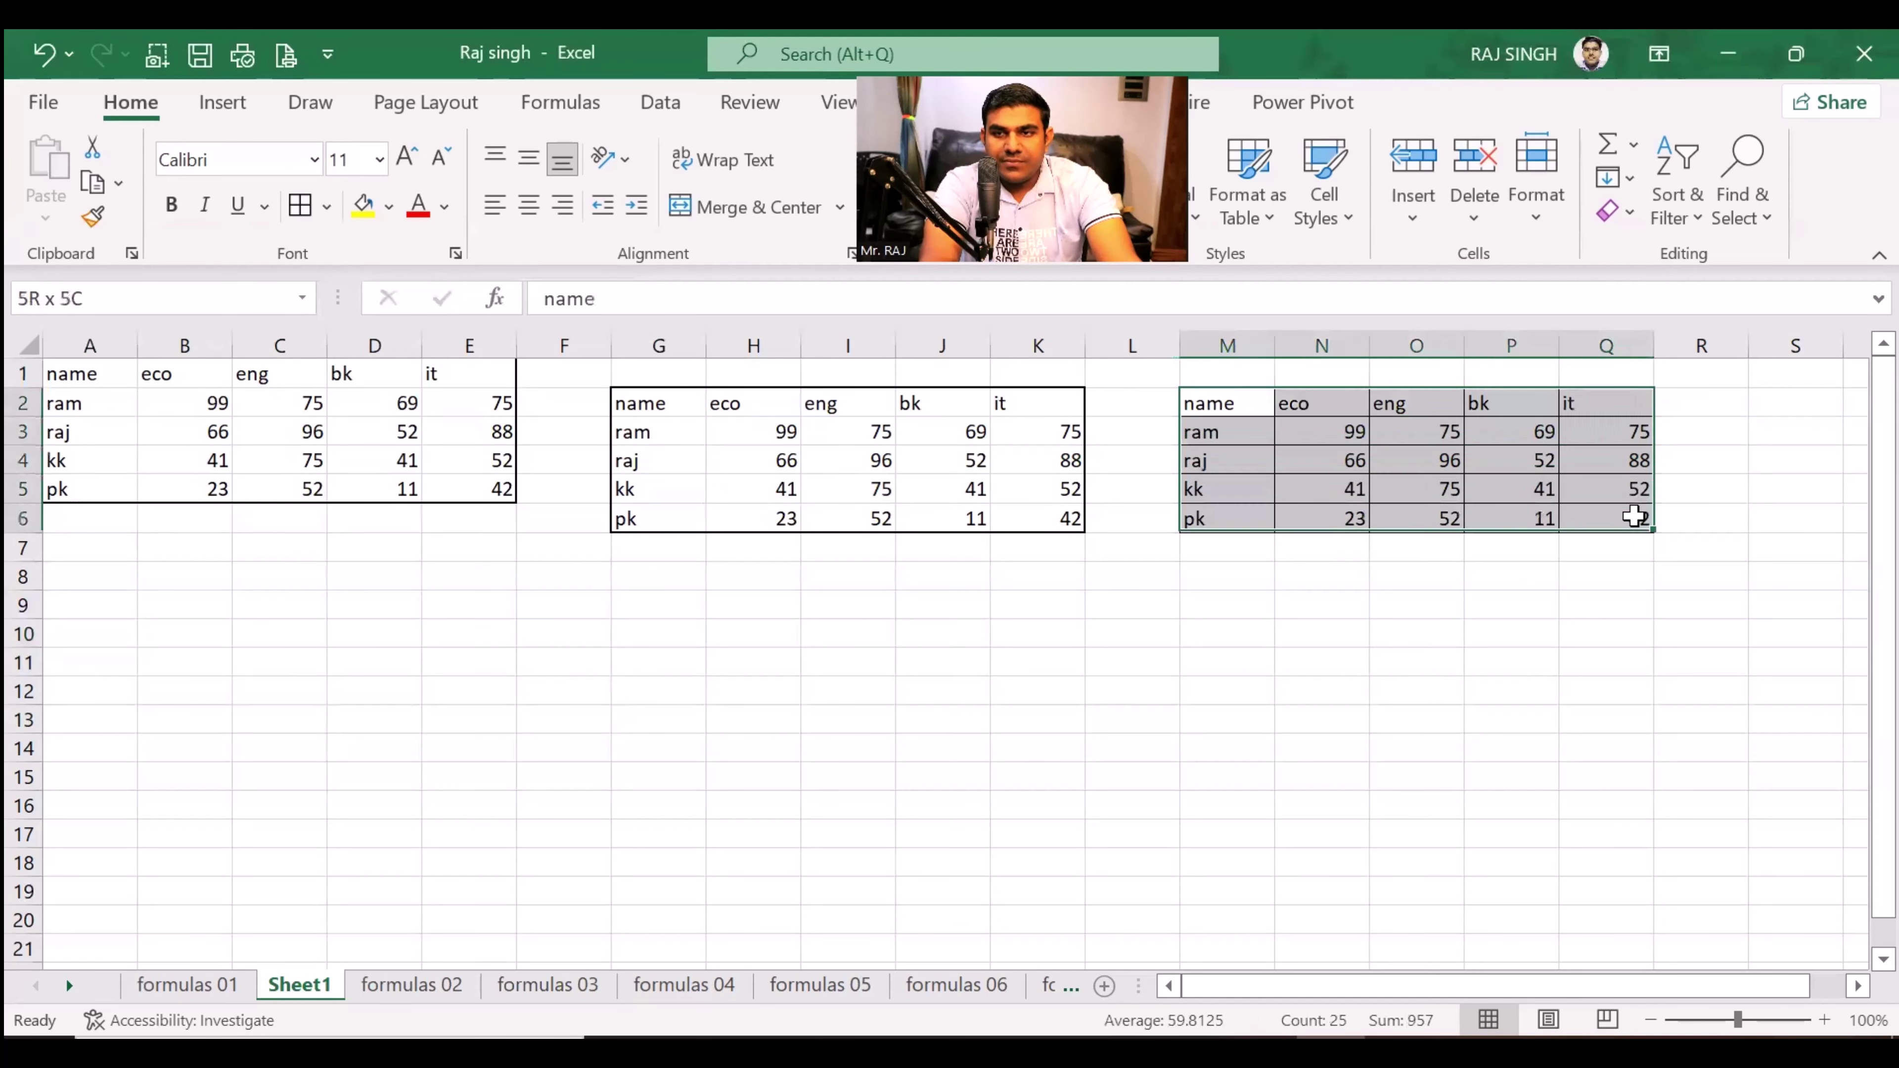
pyautogui.hotkey('ctrl', 'c')
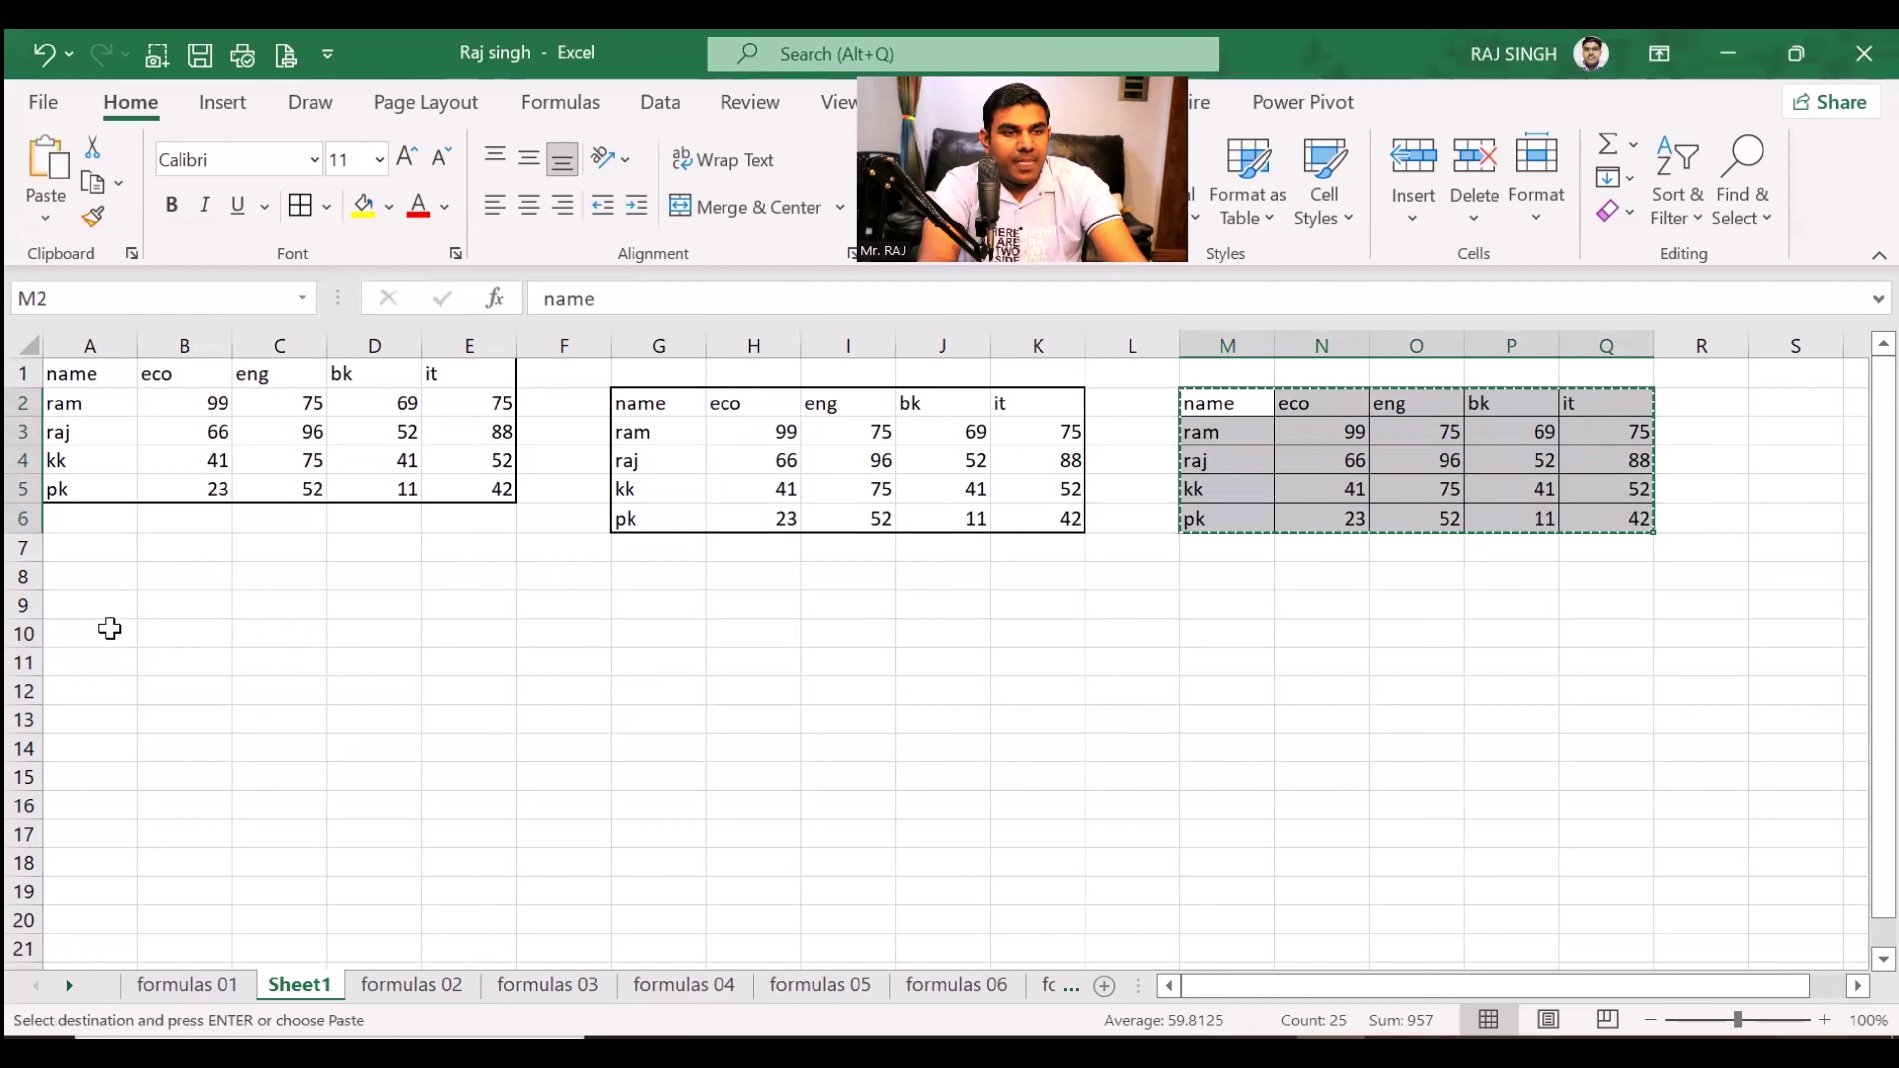
pyautogui.click(113, 627)
pyautogui.hotkey('ctrl', 'v')
pyautogui.click(269, 784)
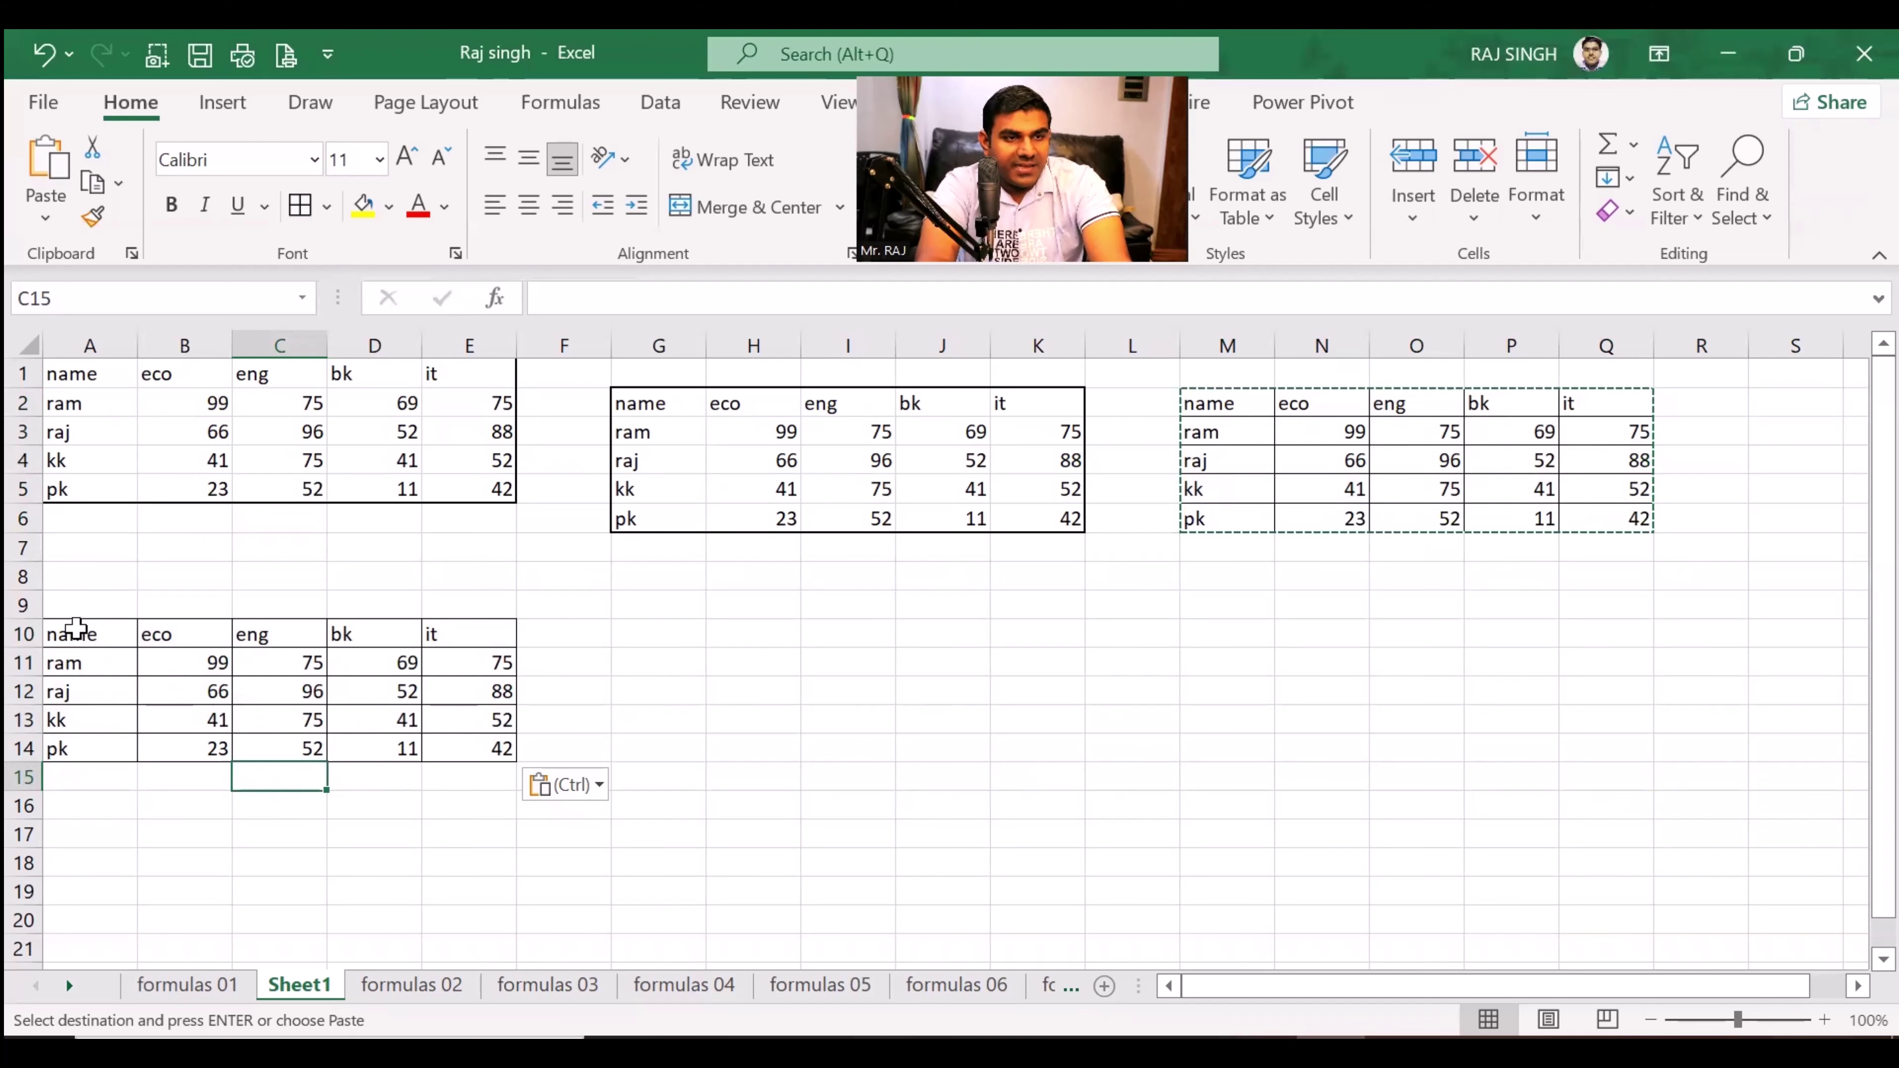
pyautogui.moveTo(76, 628); pyautogui.dragTo(467, 632)
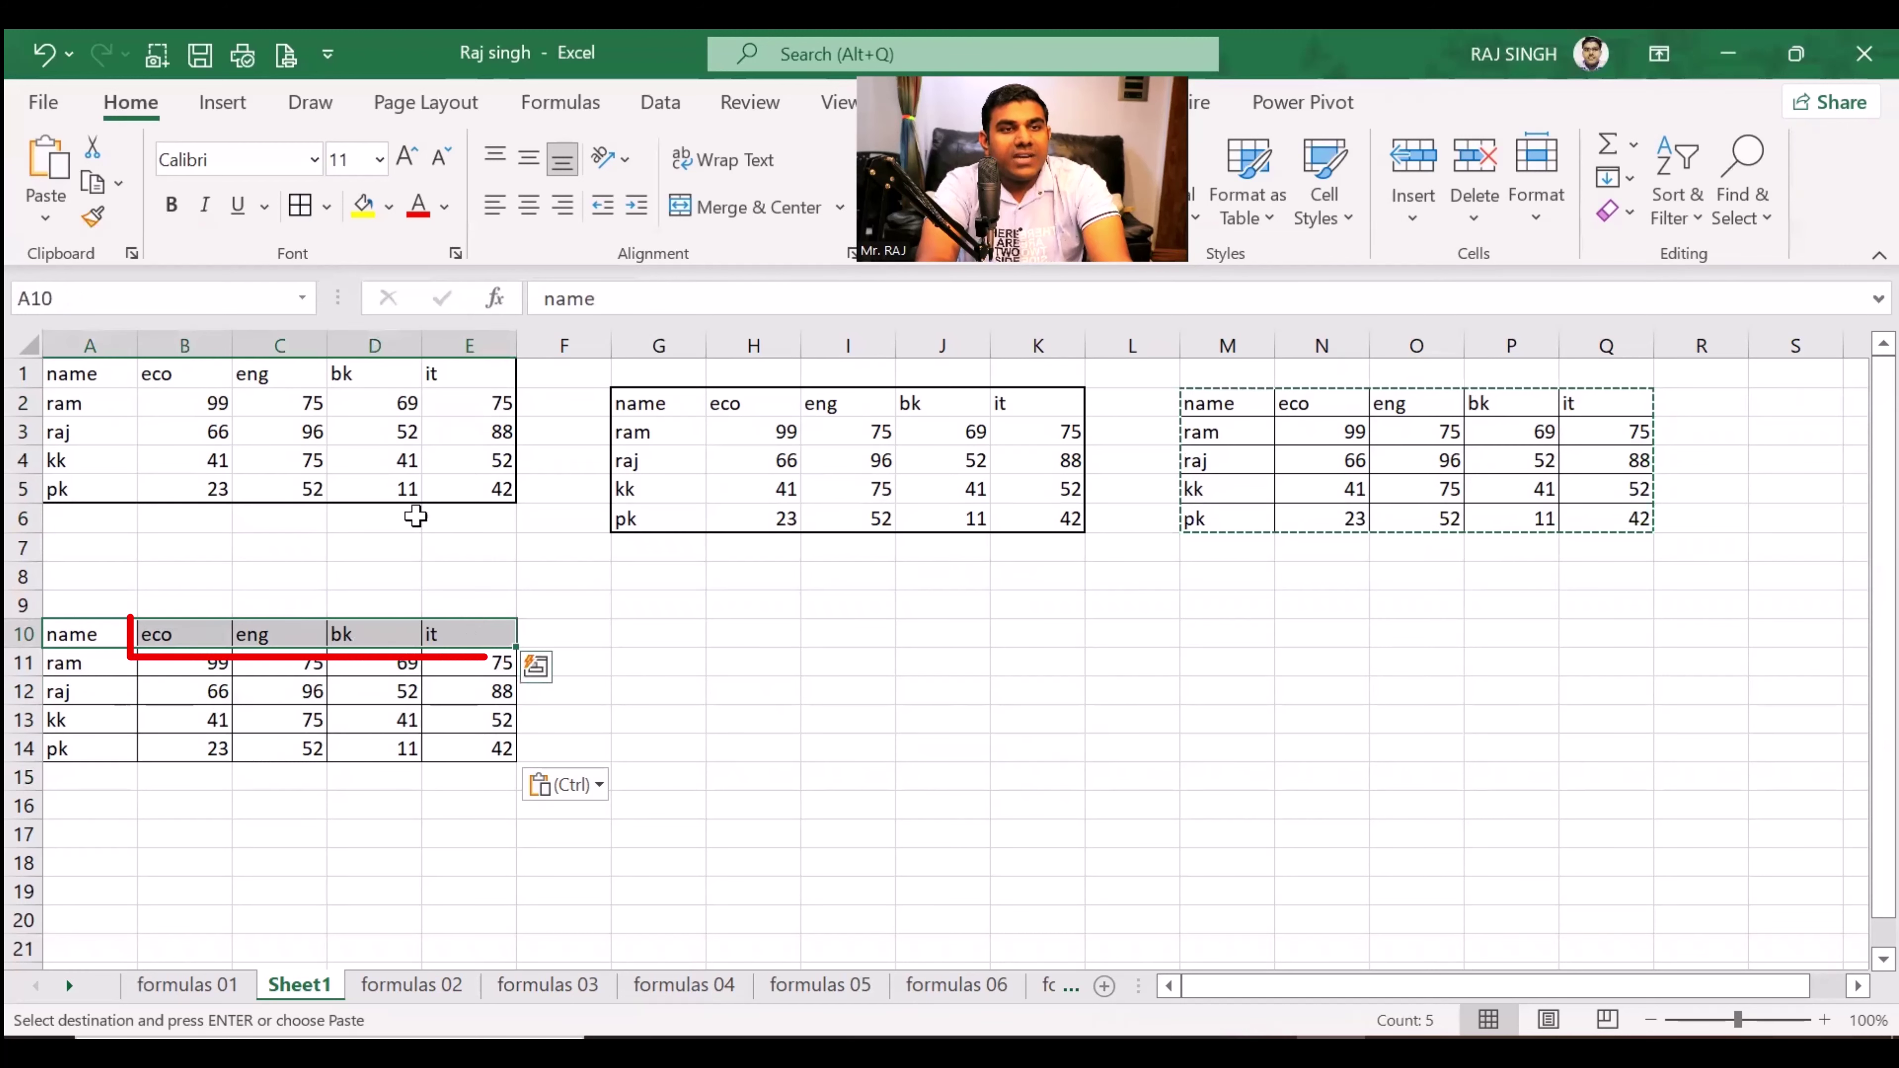
pyautogui.click(390, 206)
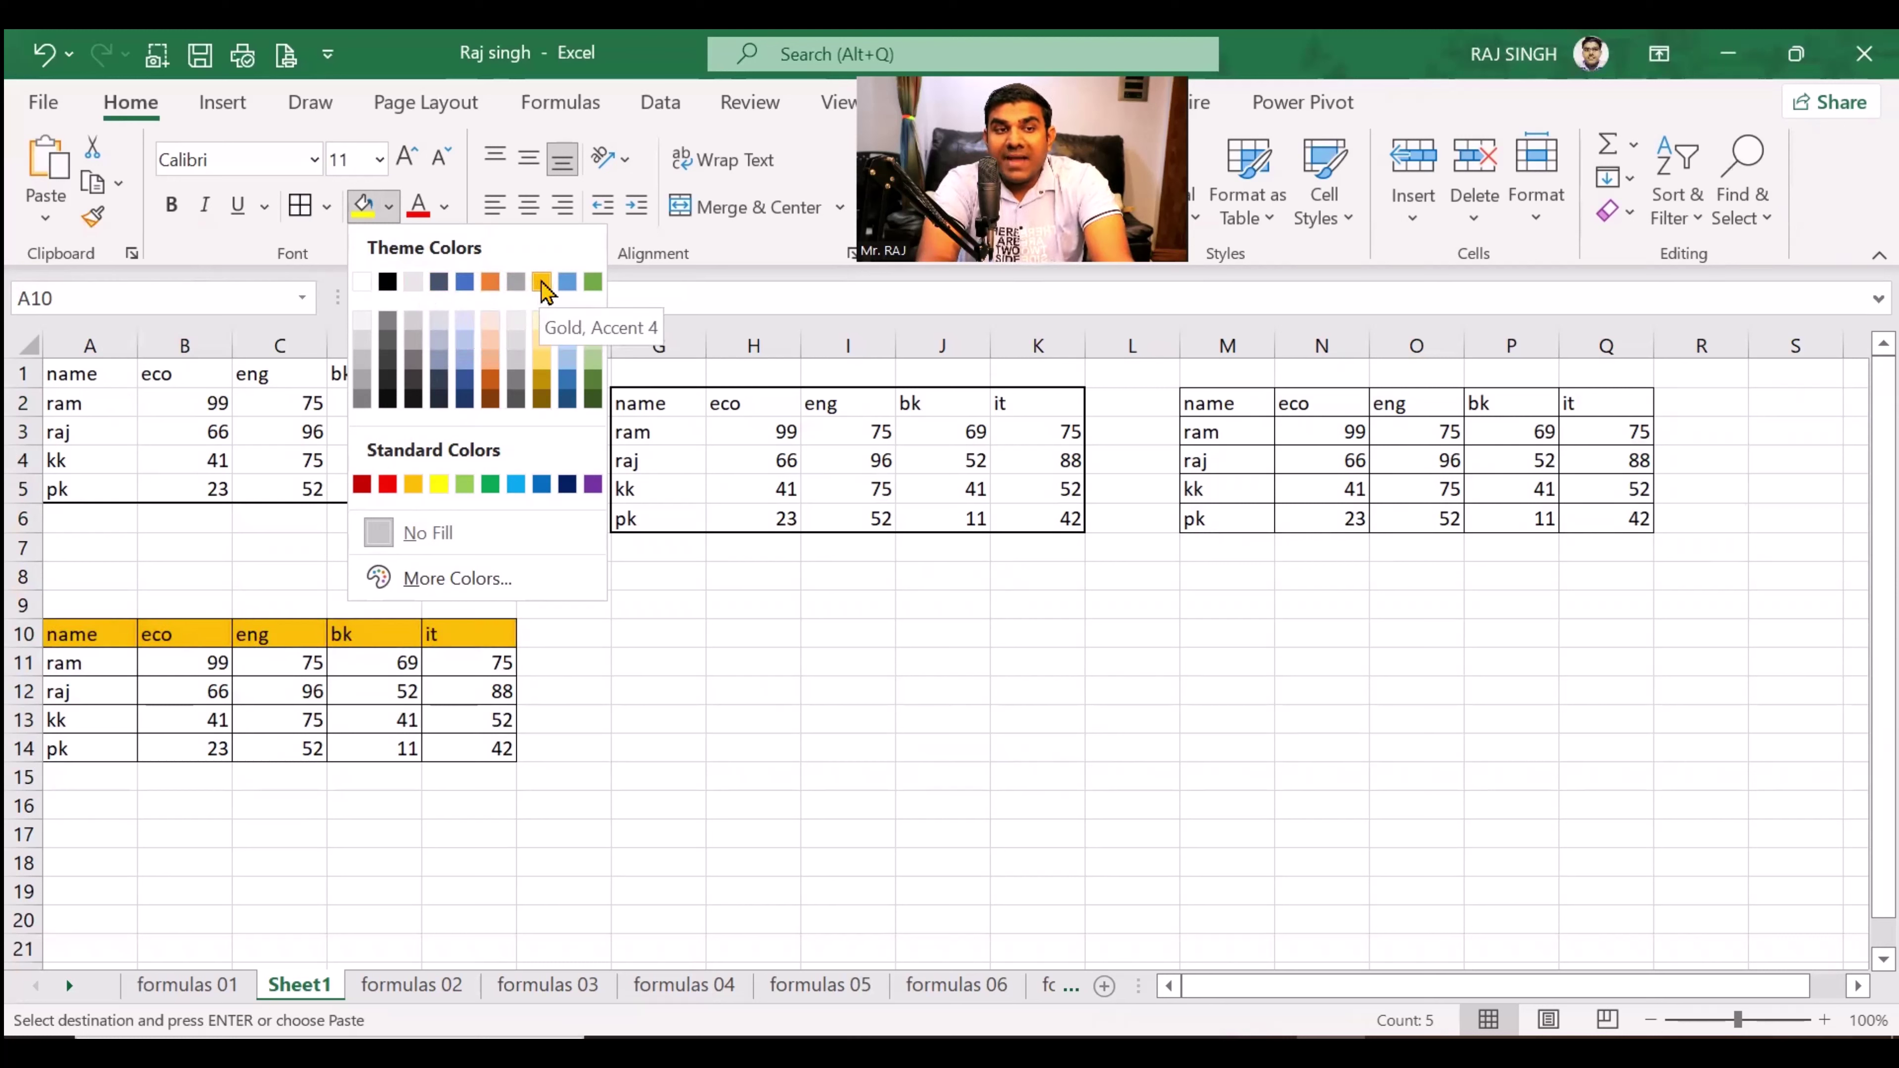
pyautogui.click(444, 206)
pyautogui.click(444, 207)
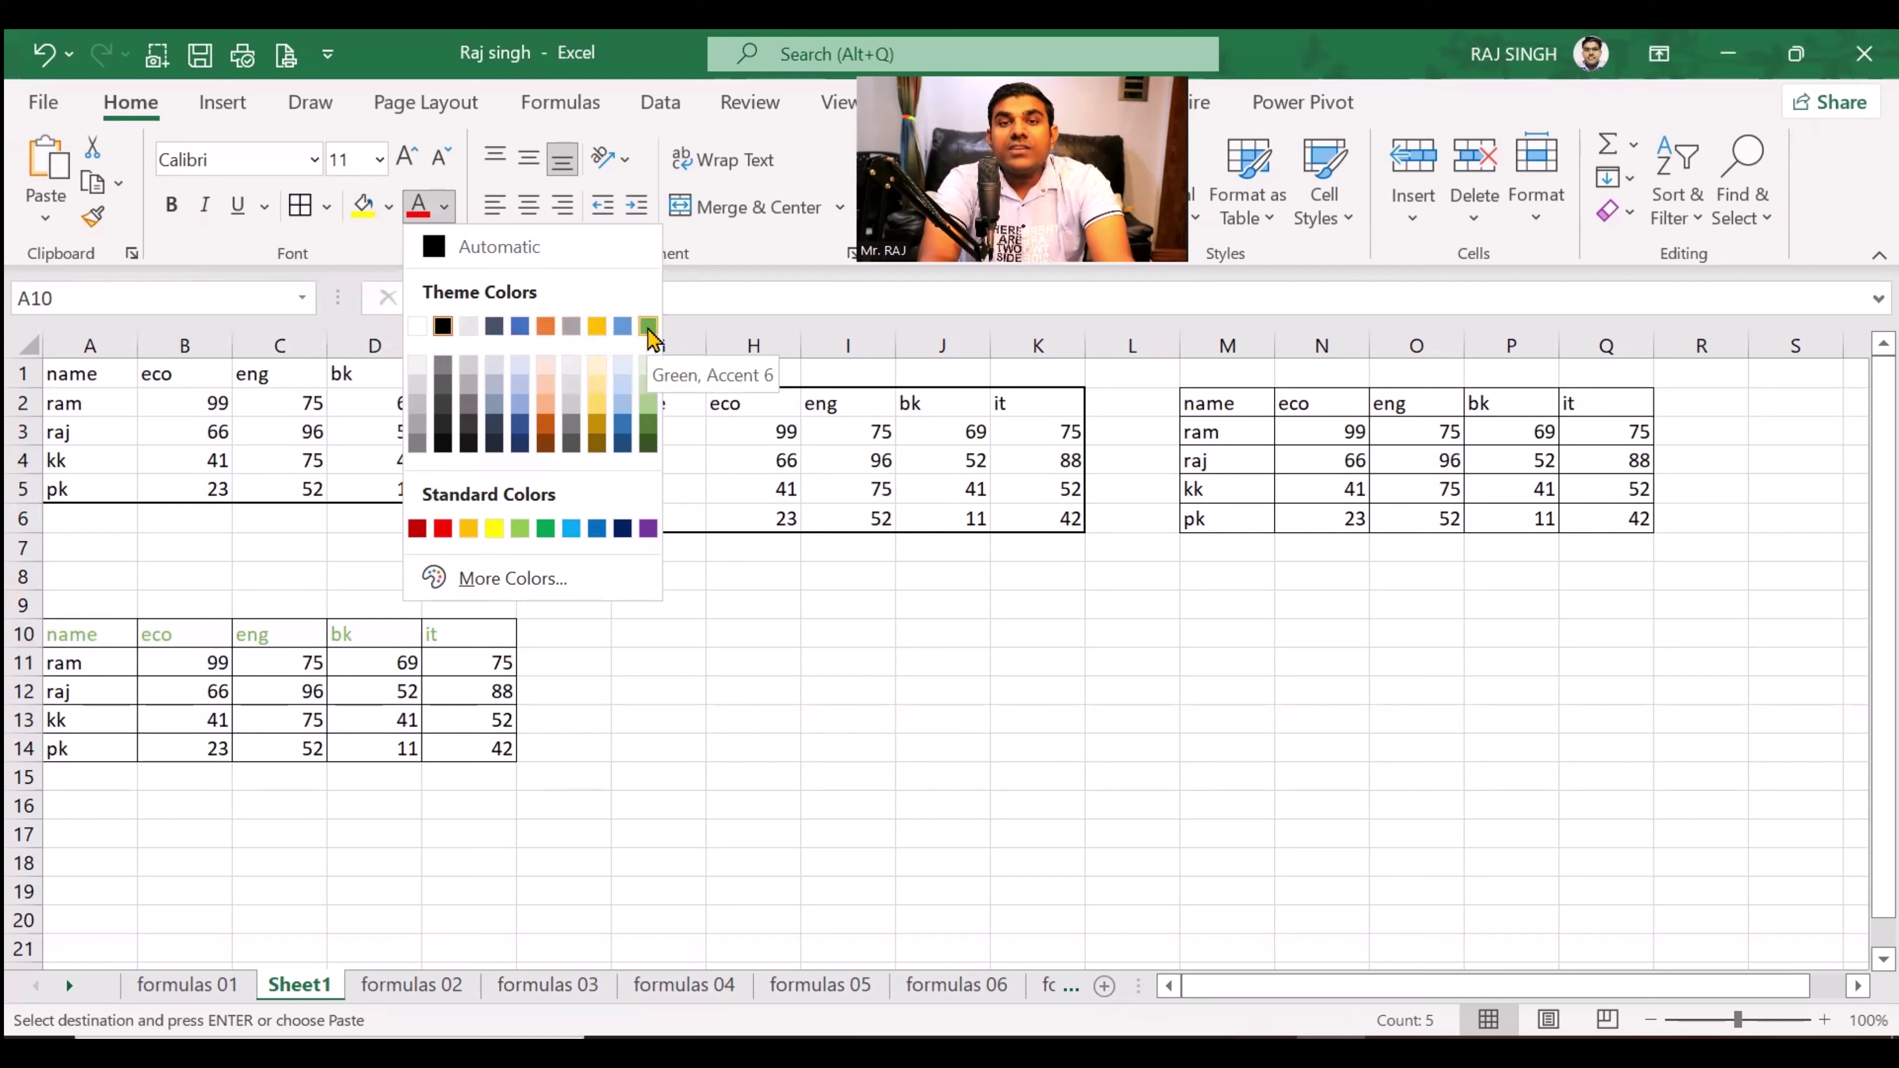
# Step: Fill header row A10:E10 with Green, Accent 6, Darker 50% and make its text white
pyautogui.click(390, 207)
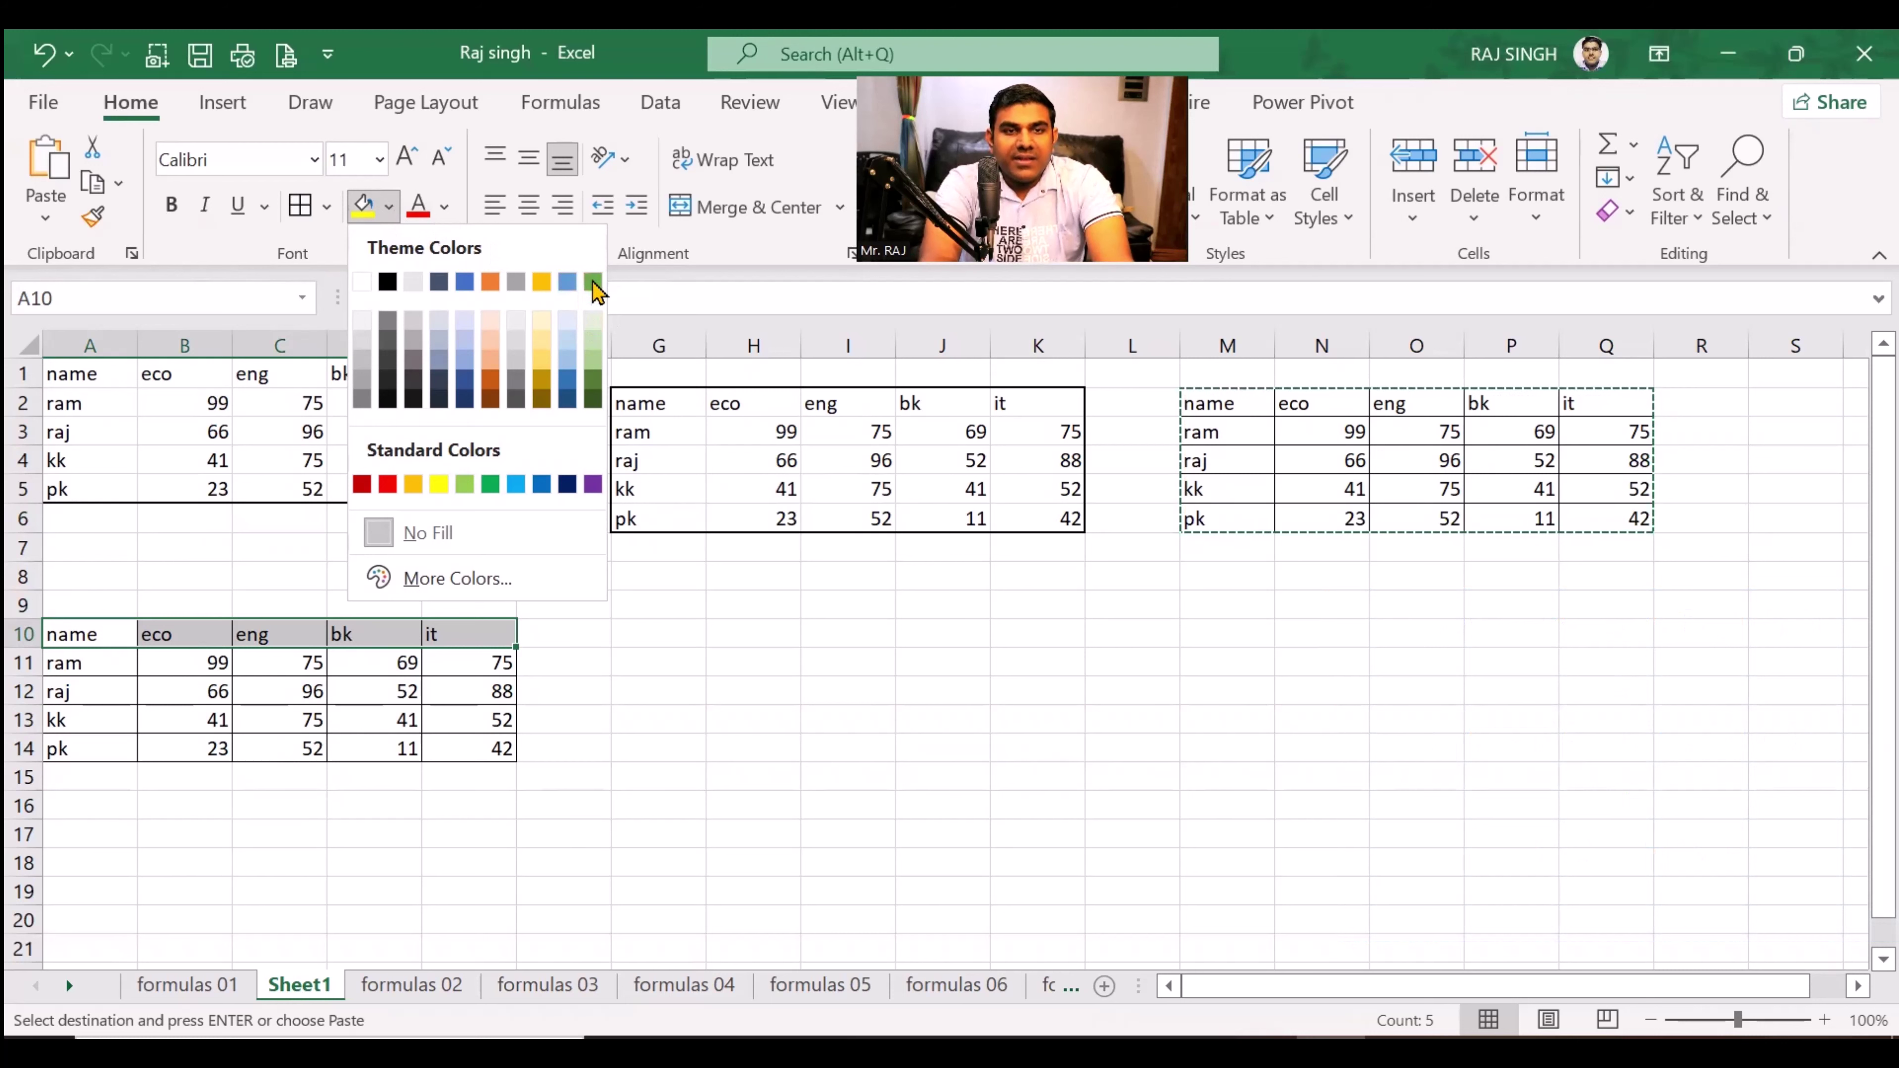
pyautogui.click(591, 399)
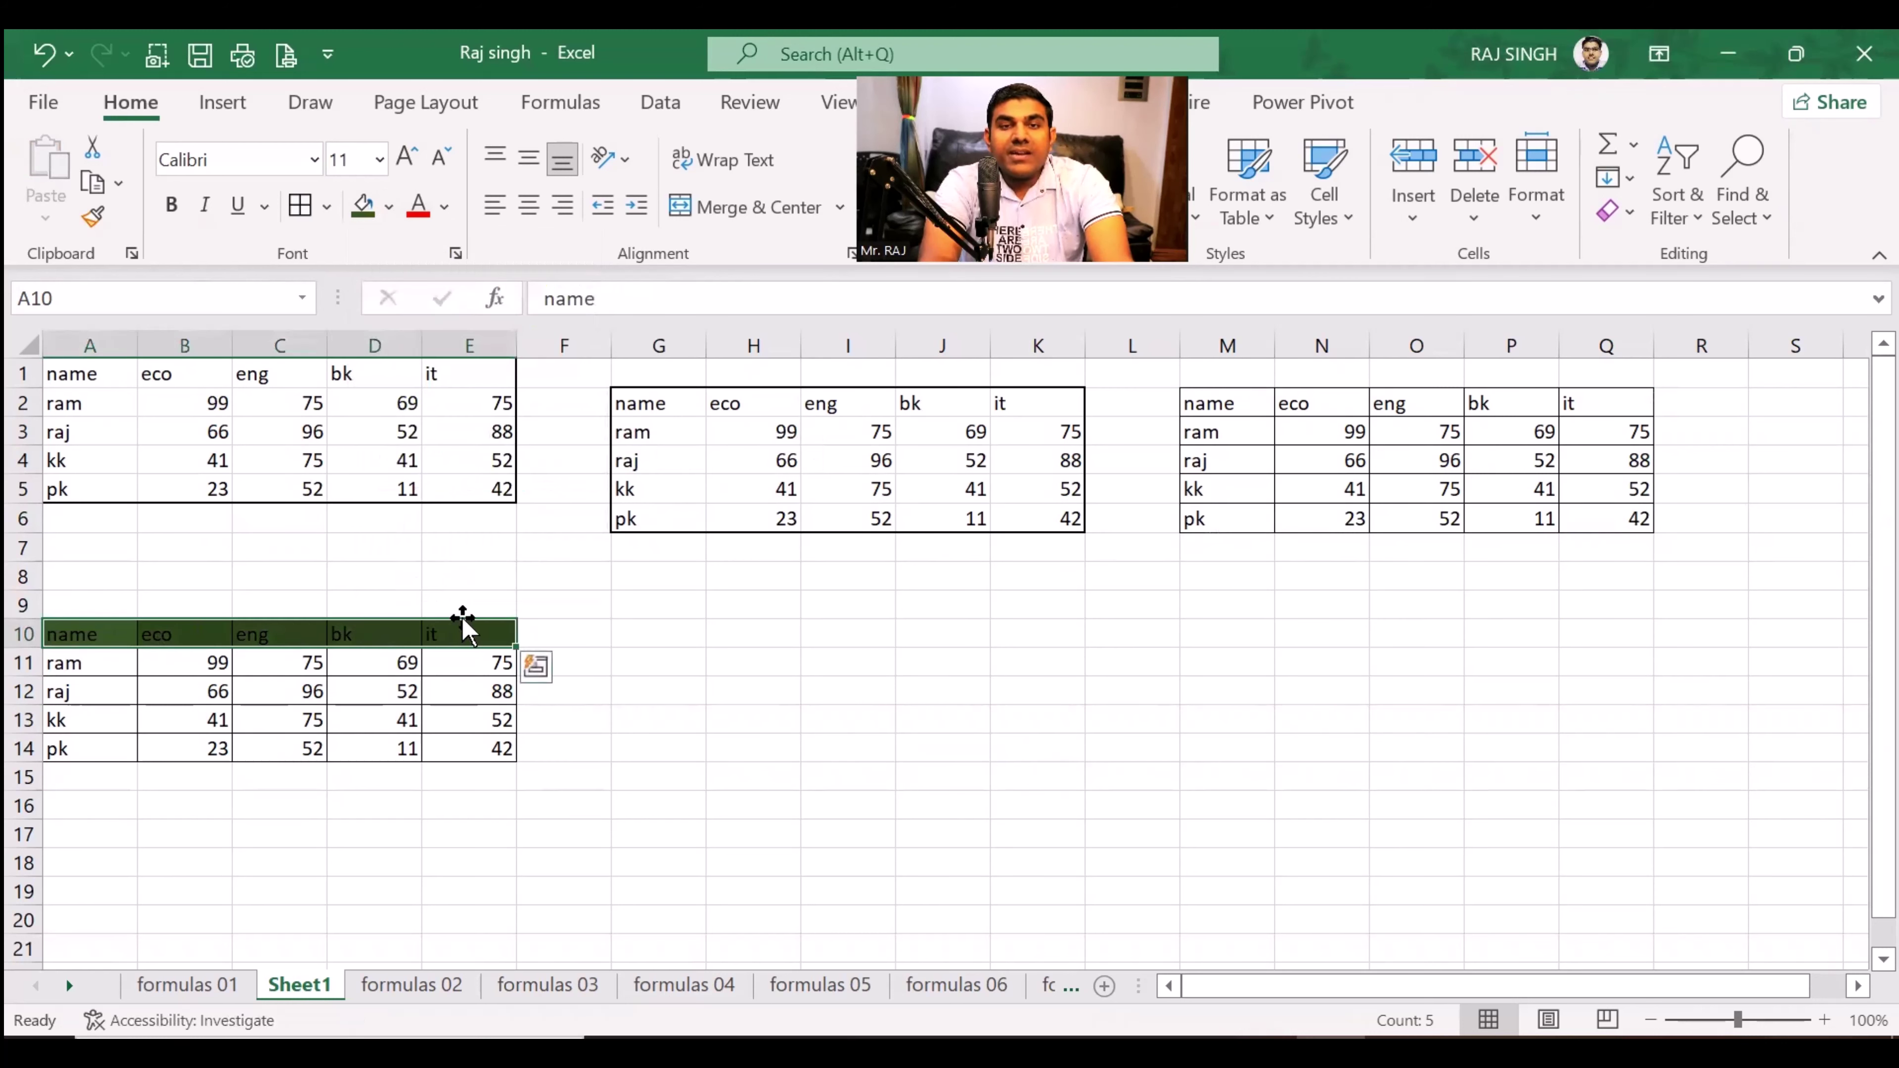
pyautogui.click(445, 210)
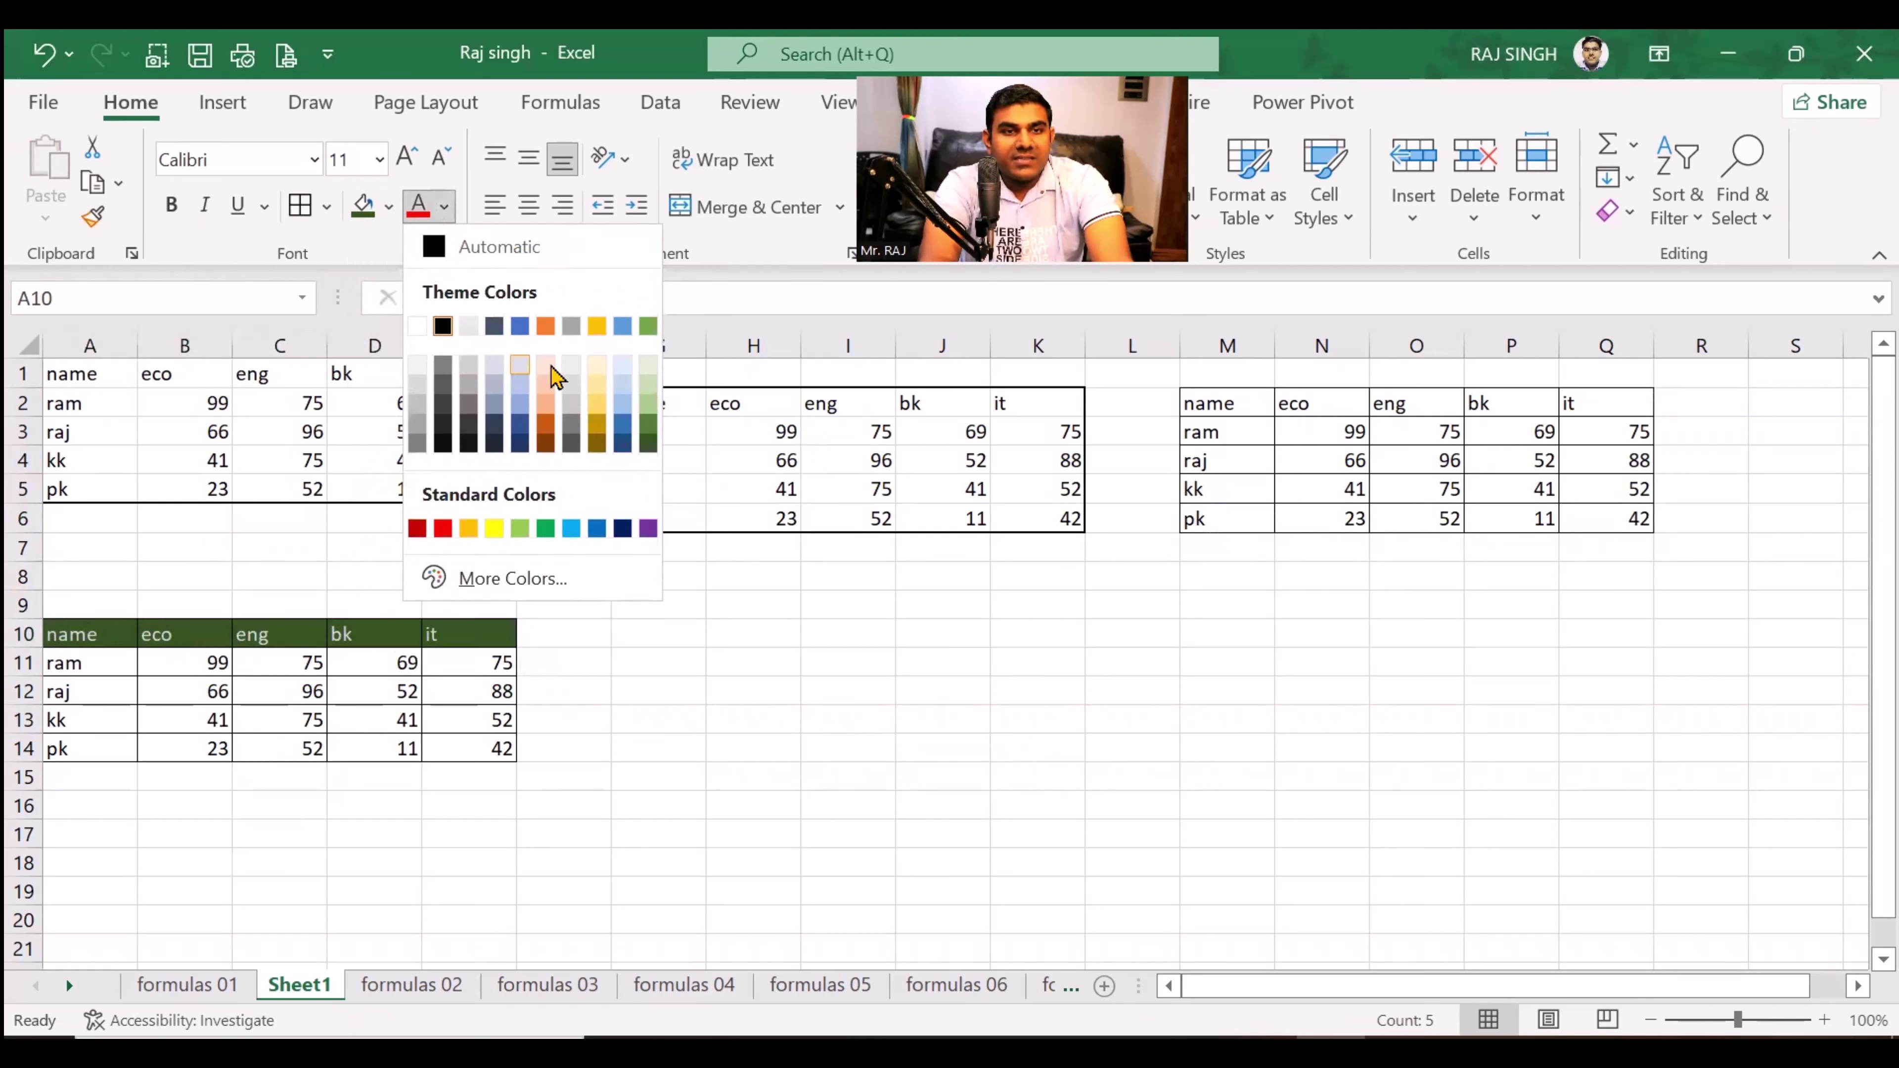
pyautogui.click(649, 367)
pyautogui.click(658, 632)
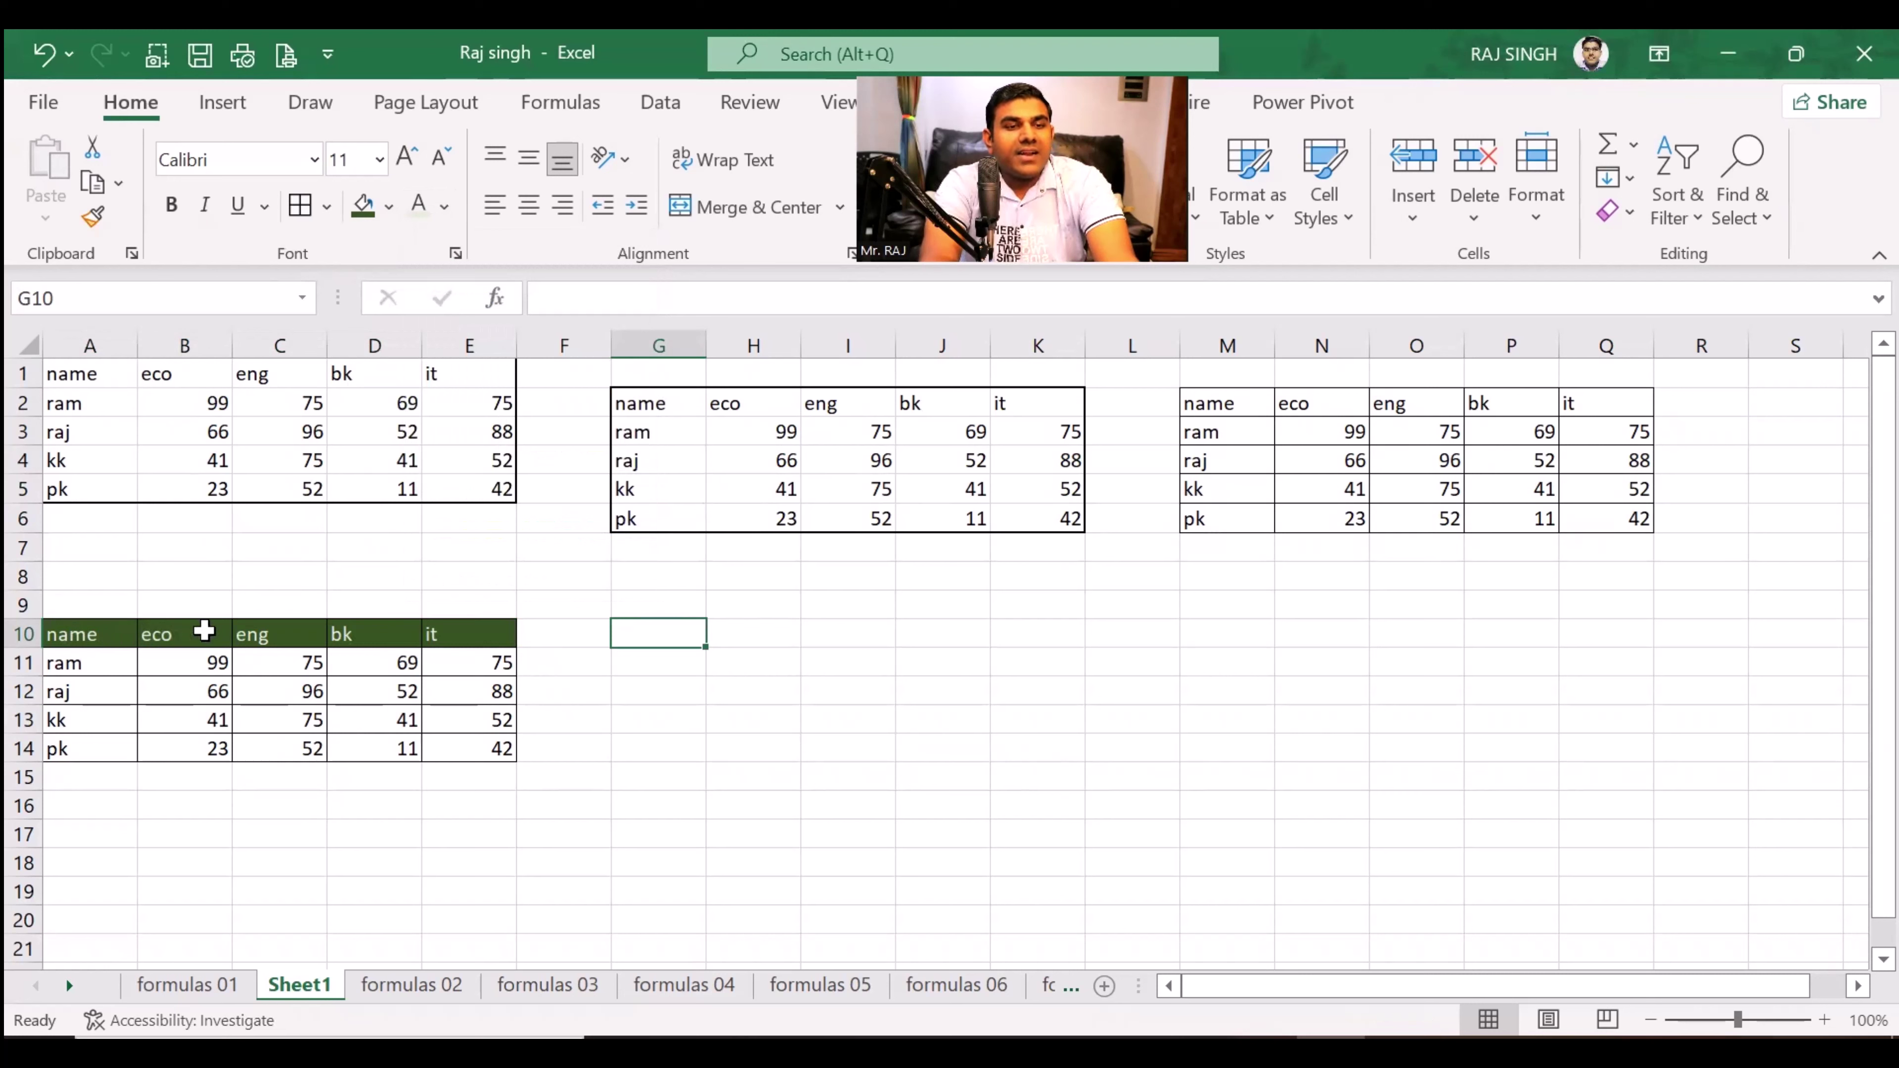
pyautogui.click(201, 721)
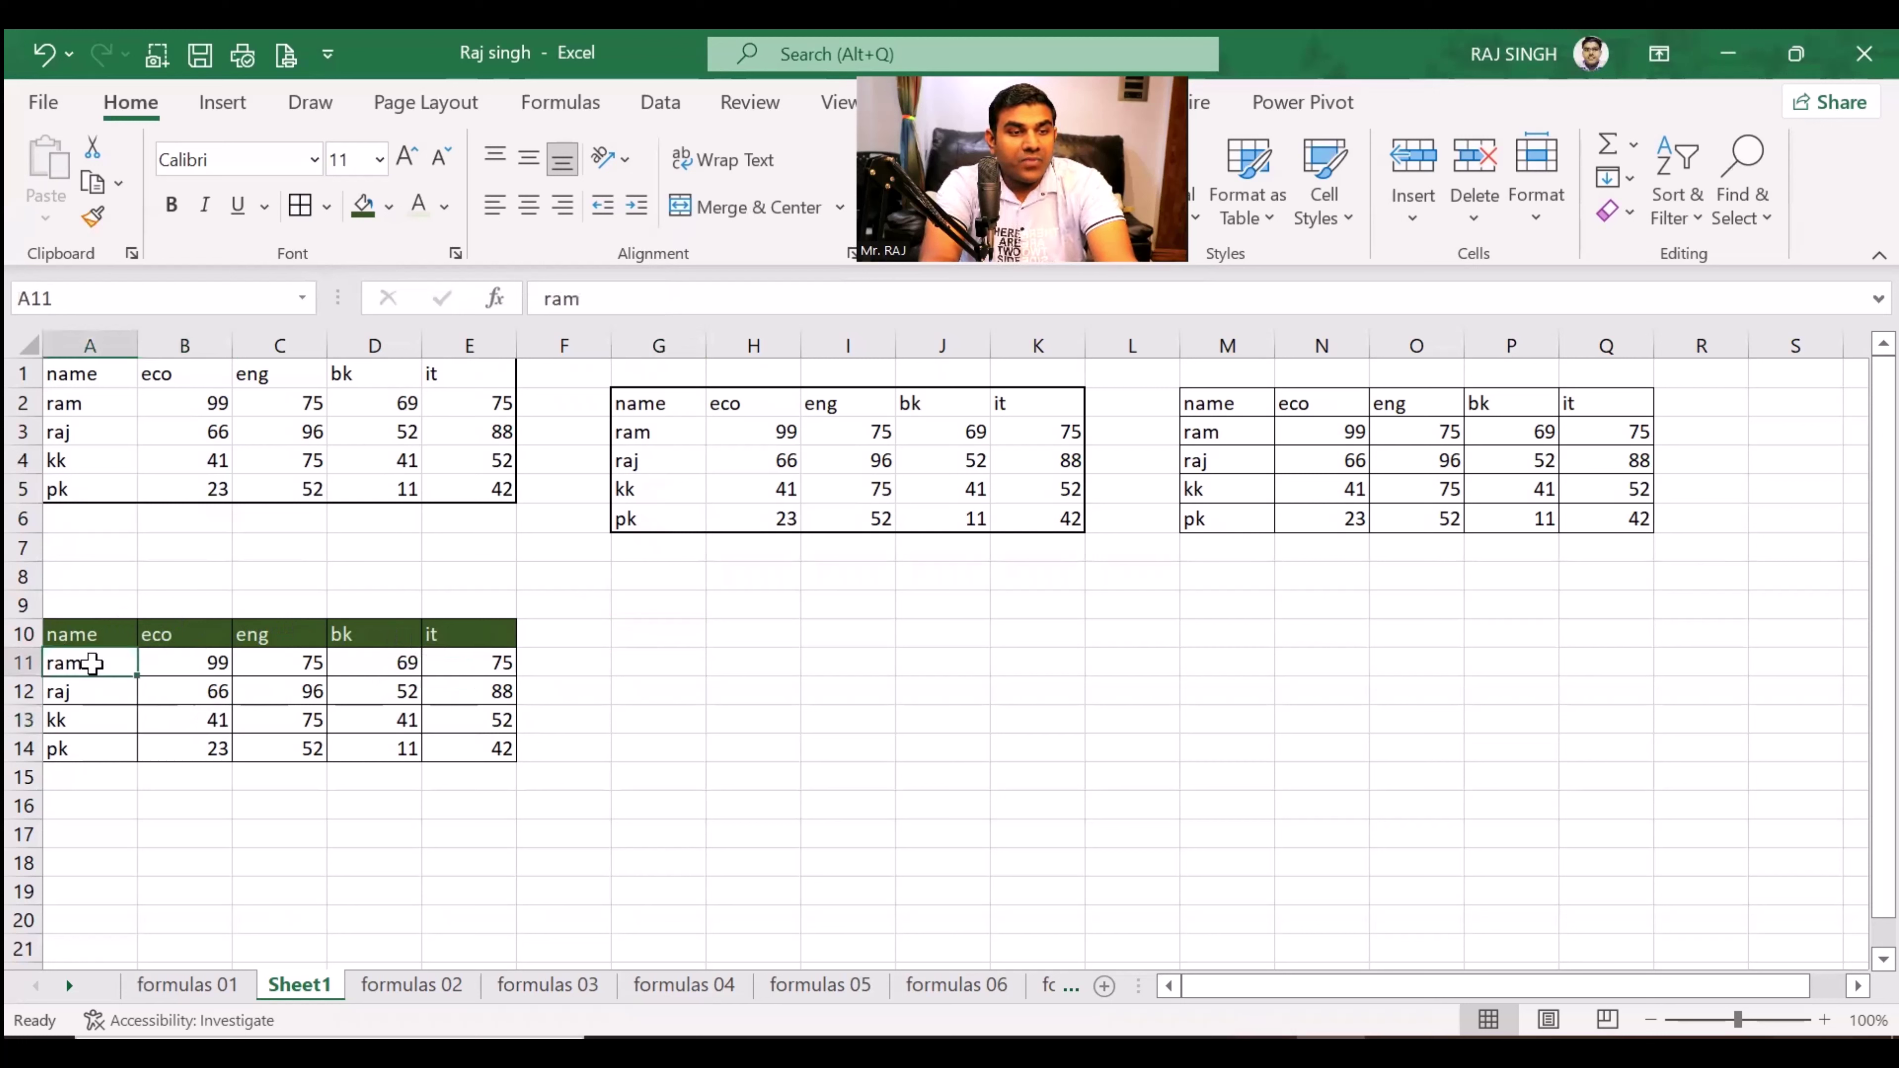
# Step: Give name cells A11:A14 a light blue fill and Purple font colour
pyautogui.moveTo(88, 671); pyautogui.dragTo(89, 748)
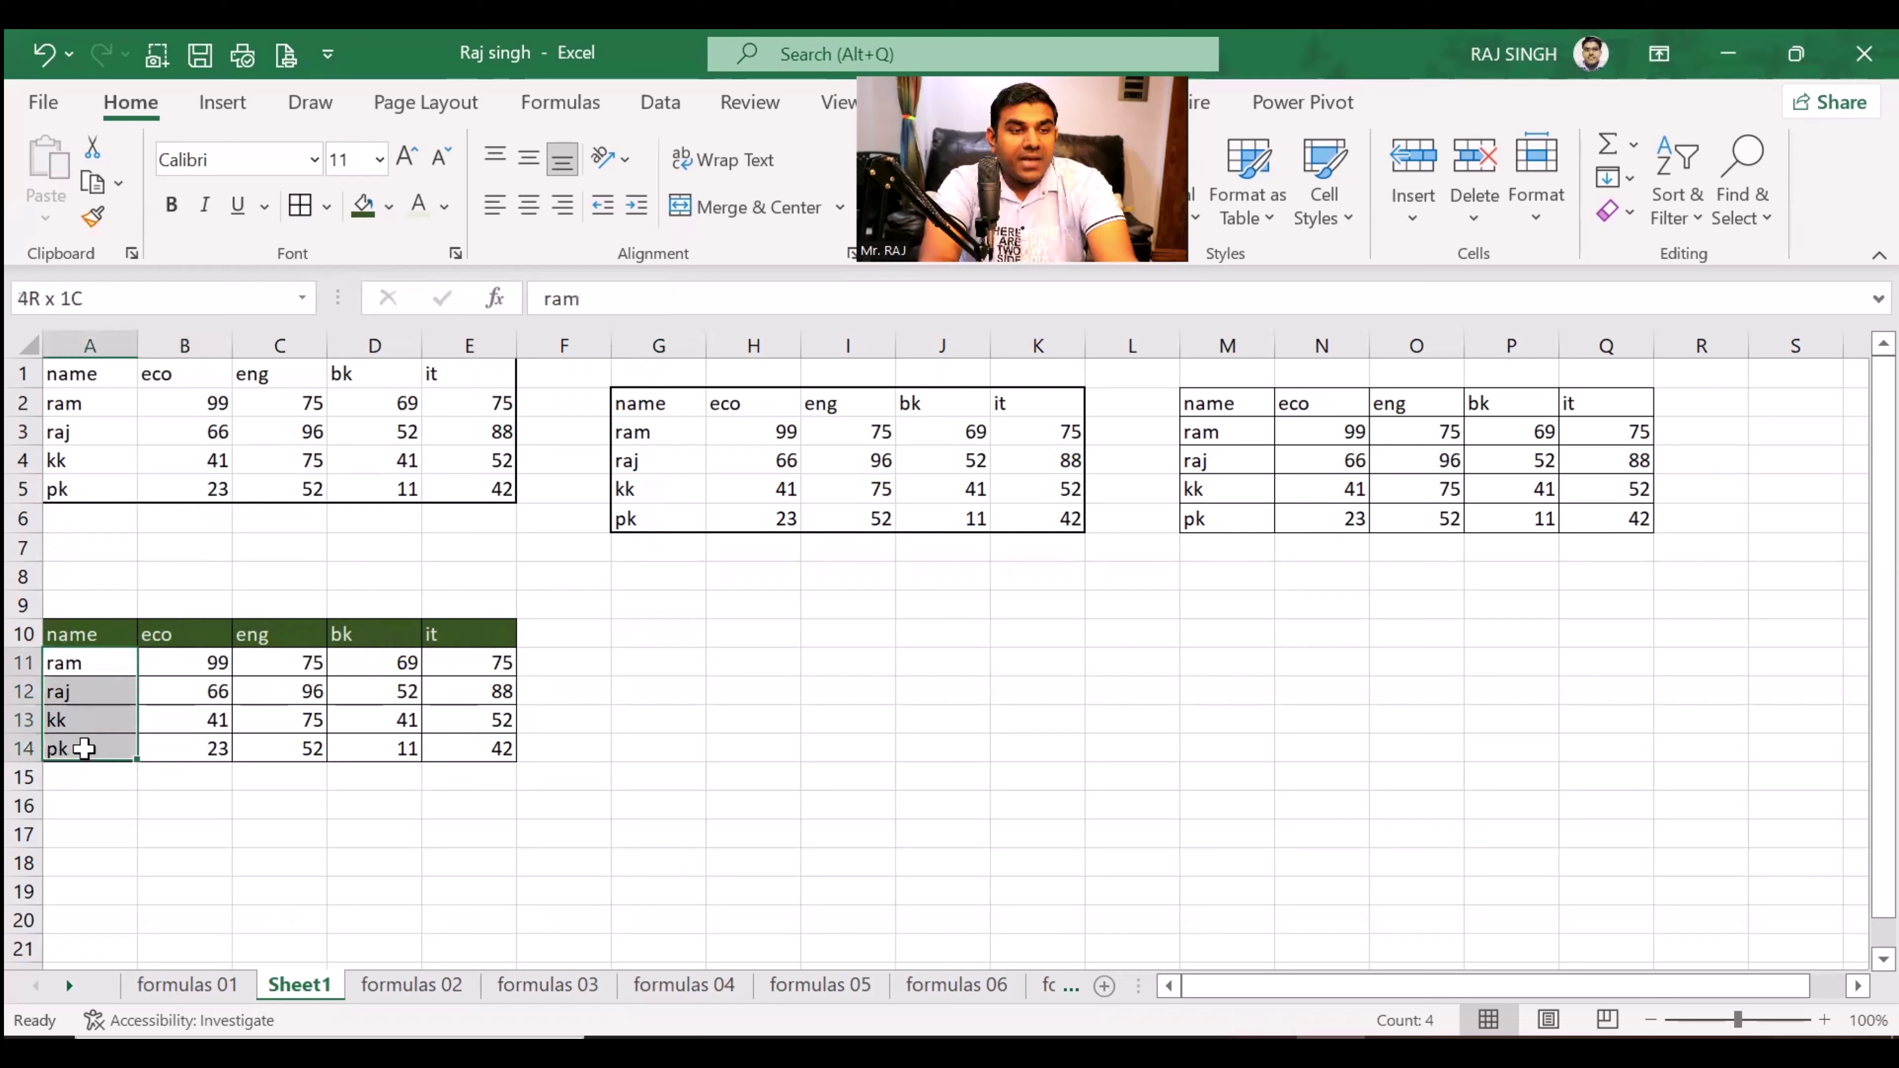
pyautogui.click(389, 206)
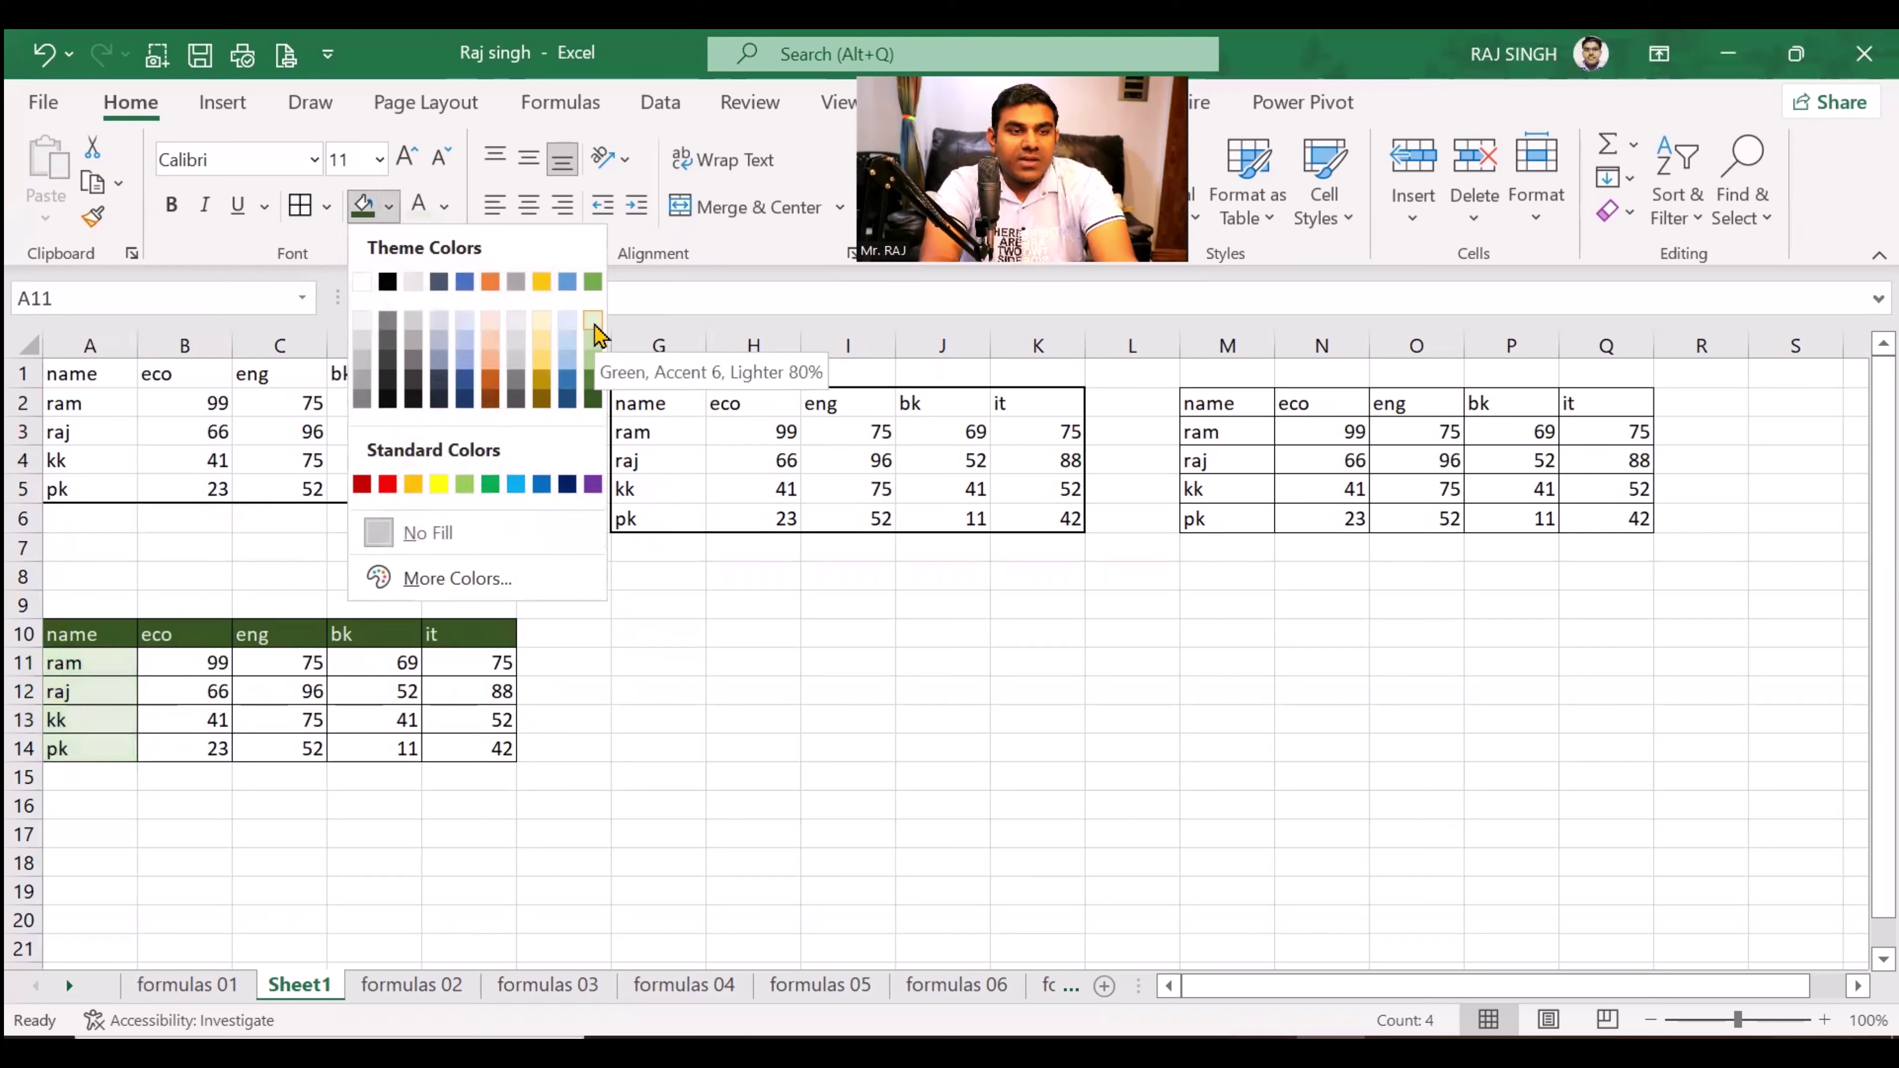
pyautogui.click(569, 323)
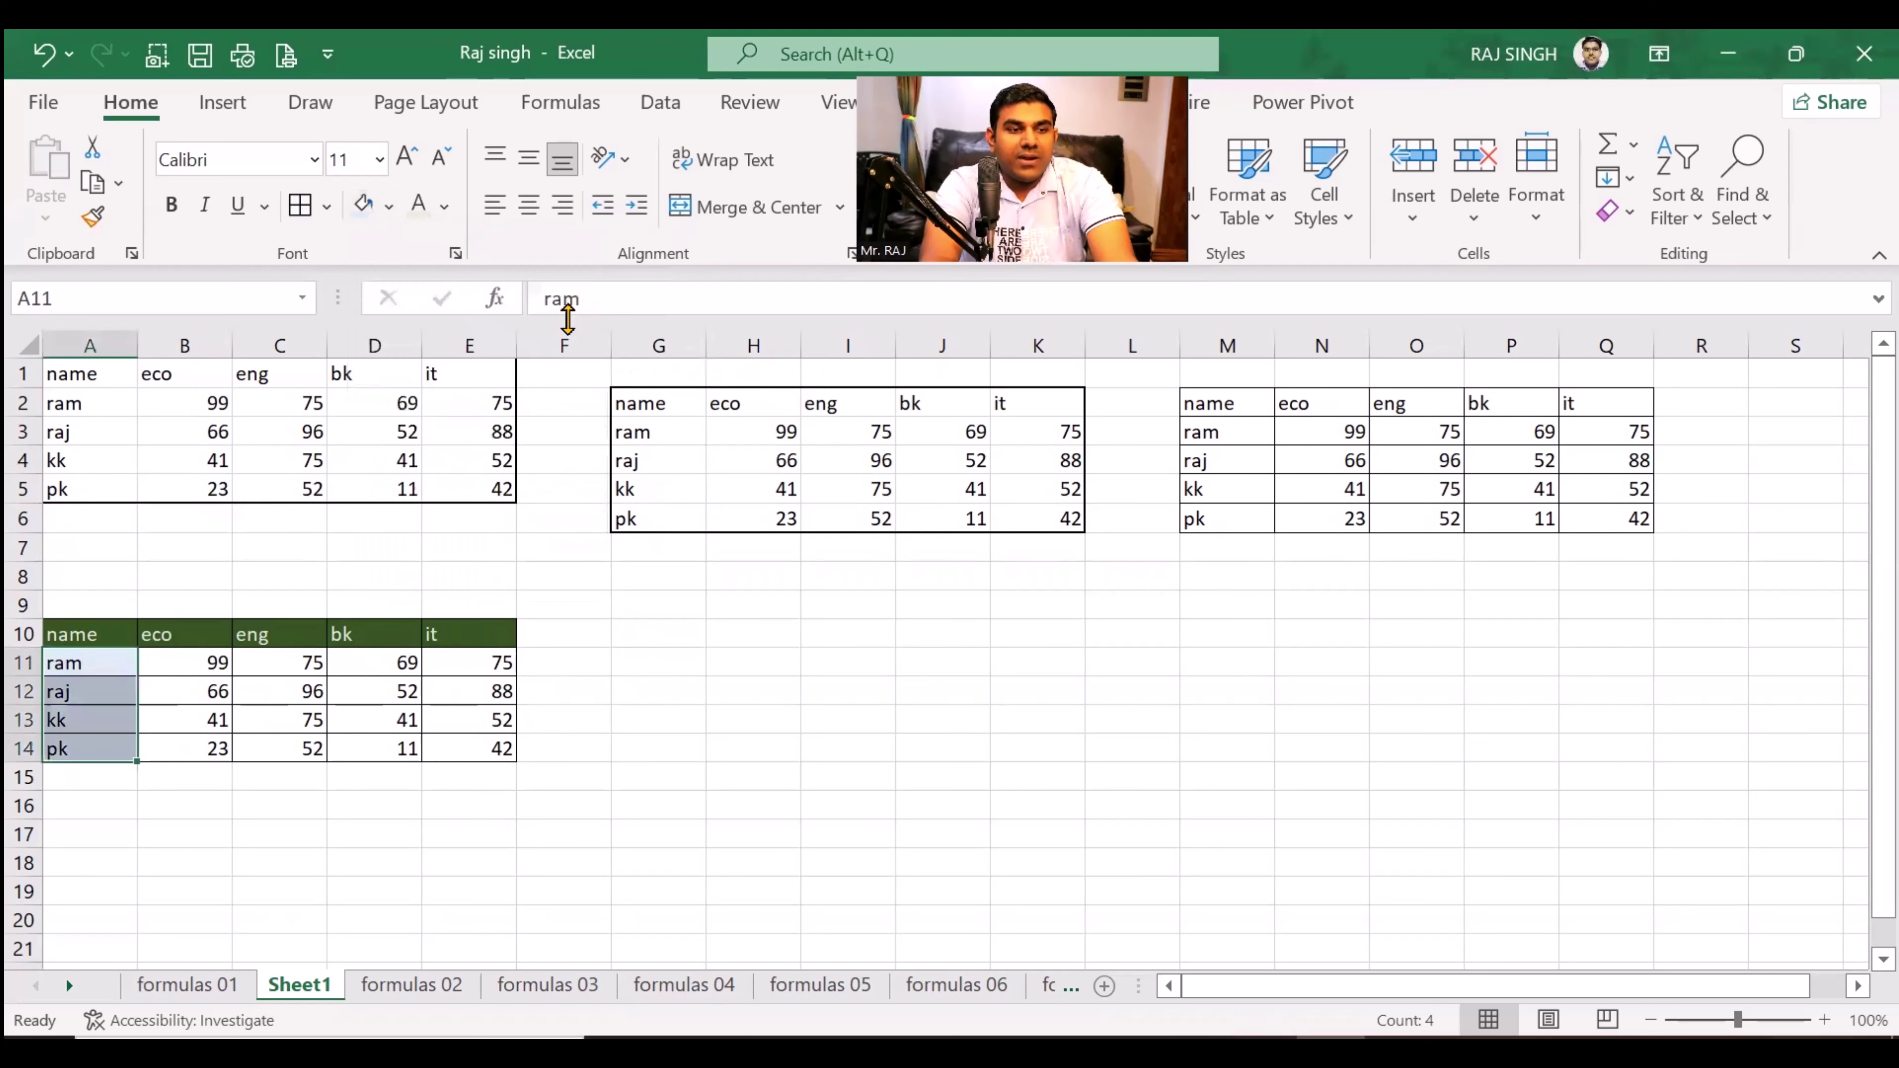
pyautogui.click(447, 212)
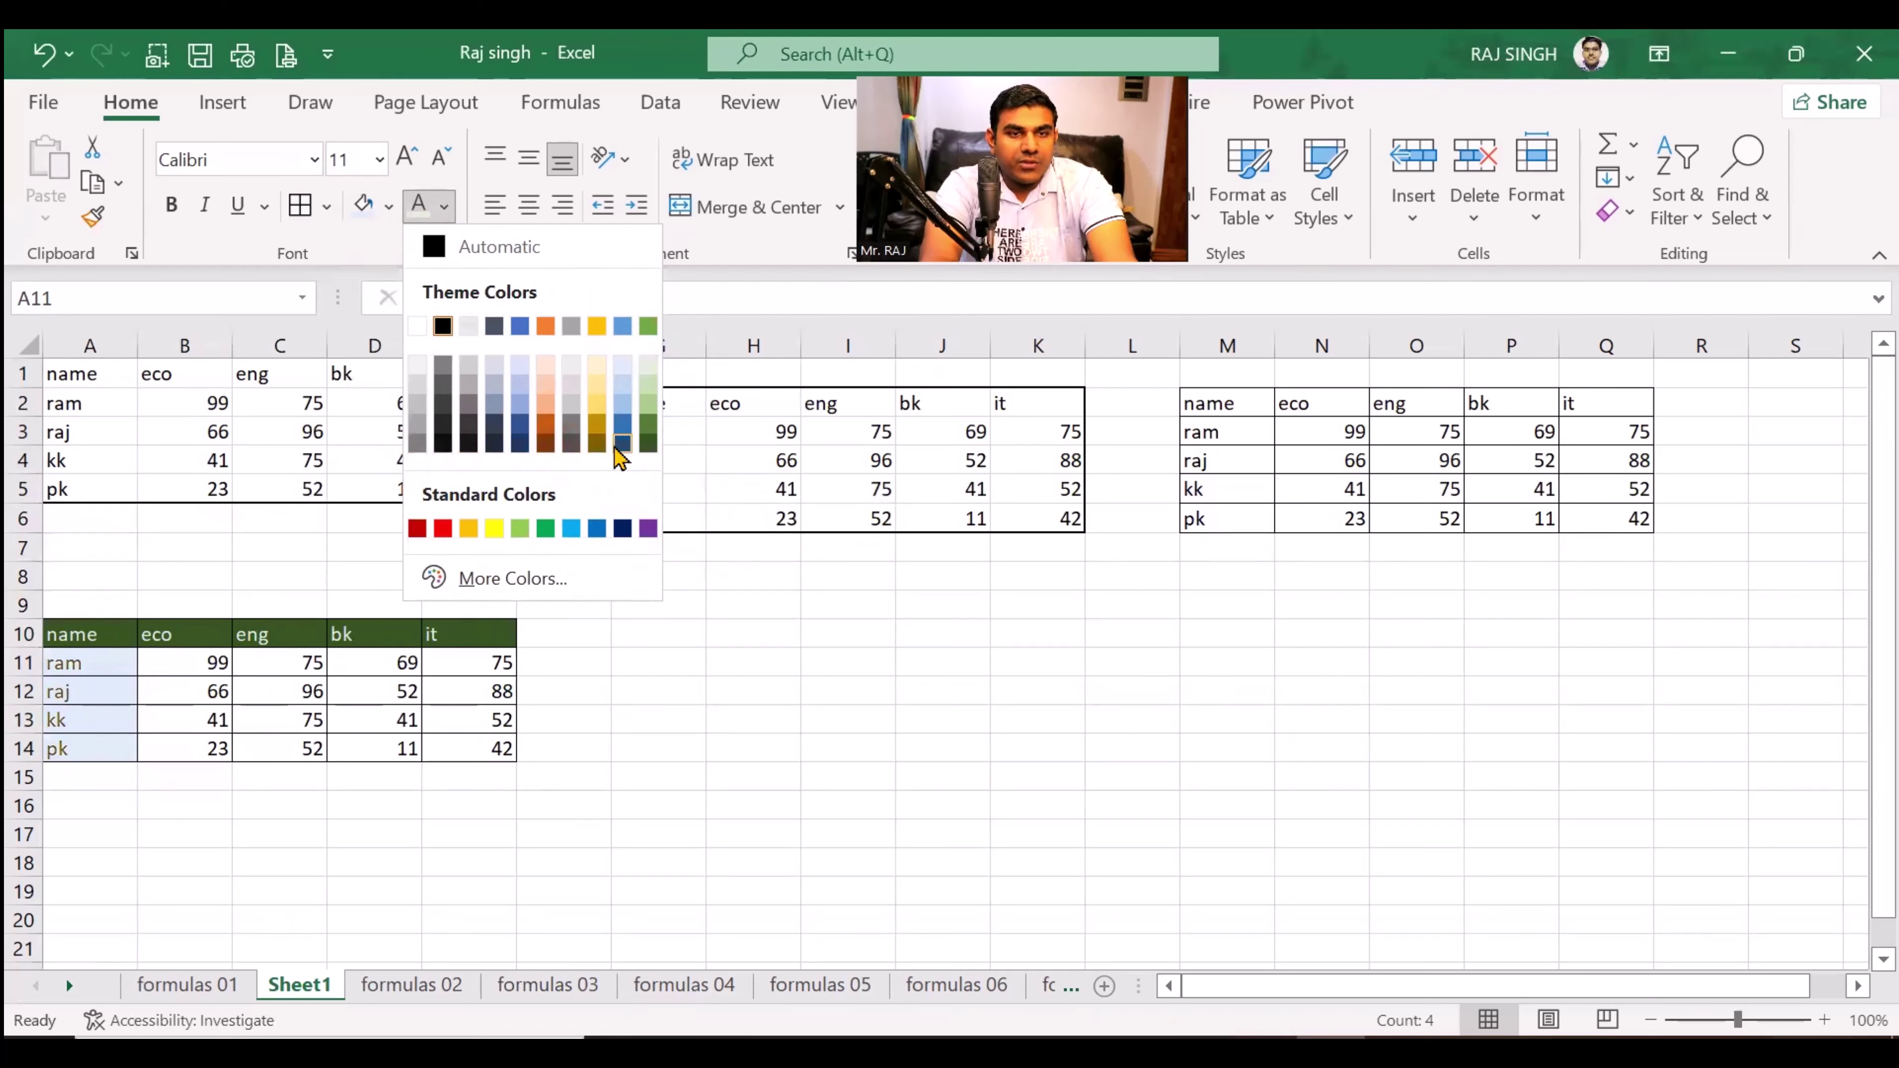
pyautogui.click(648, 528)
pyautogui.click(656, 722)
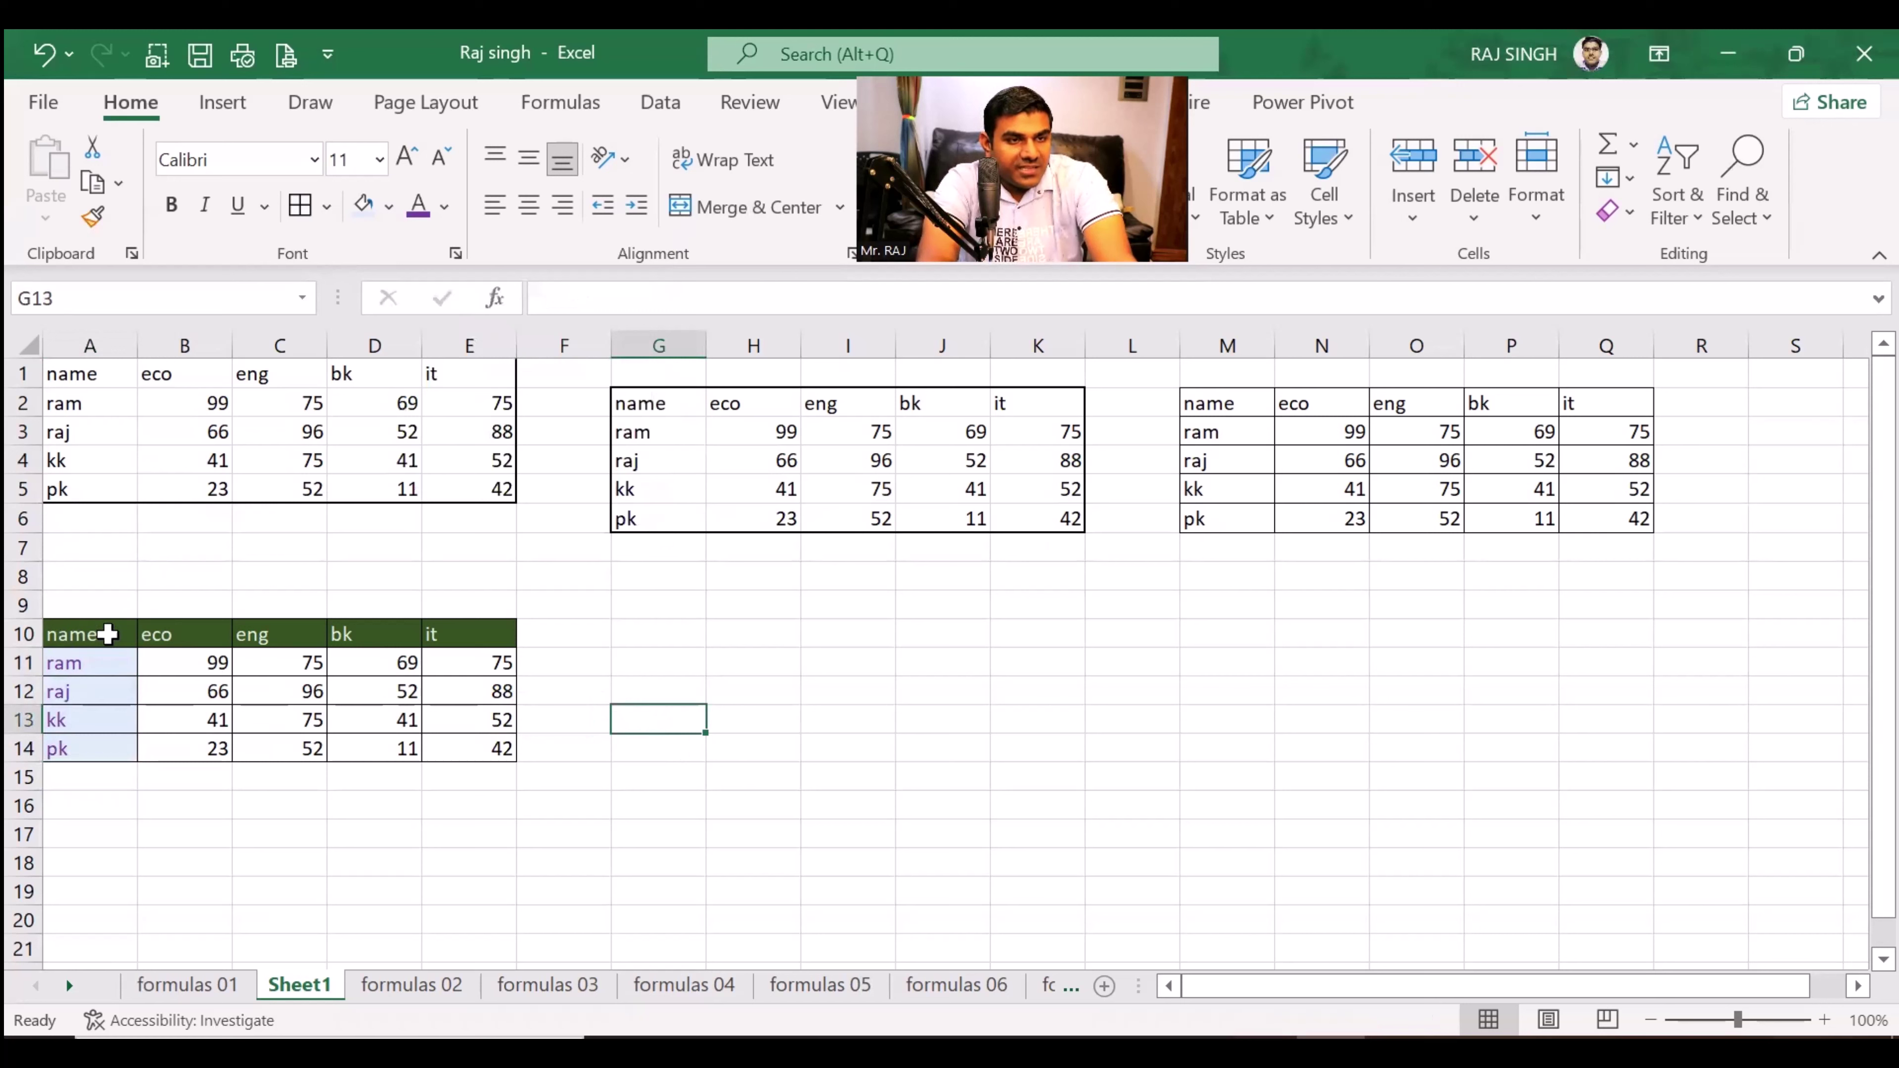
# Step: Copy the G2:K6 table and paste it at G10, selecting G10:K14
pyautogui.moveTo(634, 399); pyautogui.dragTo(1022, 510)
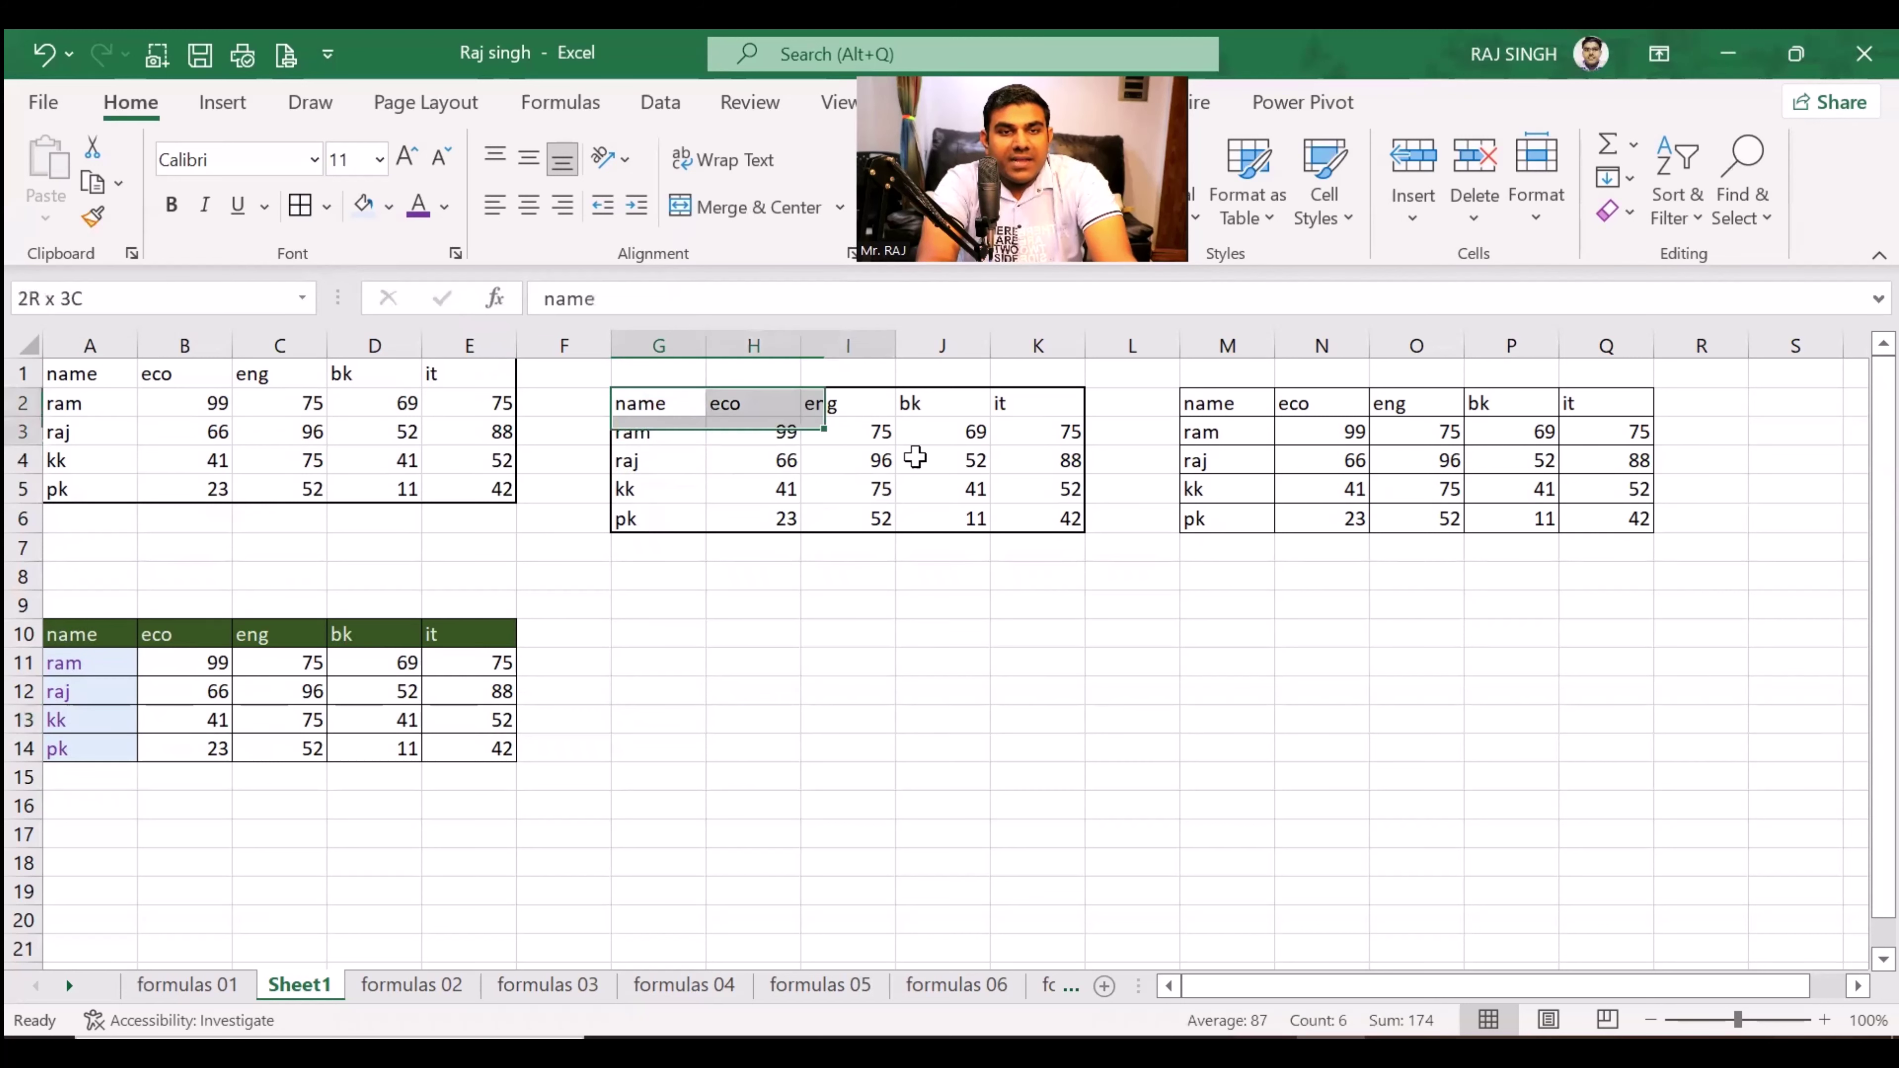
pyautogui.hotkey('ctrl', 'c')
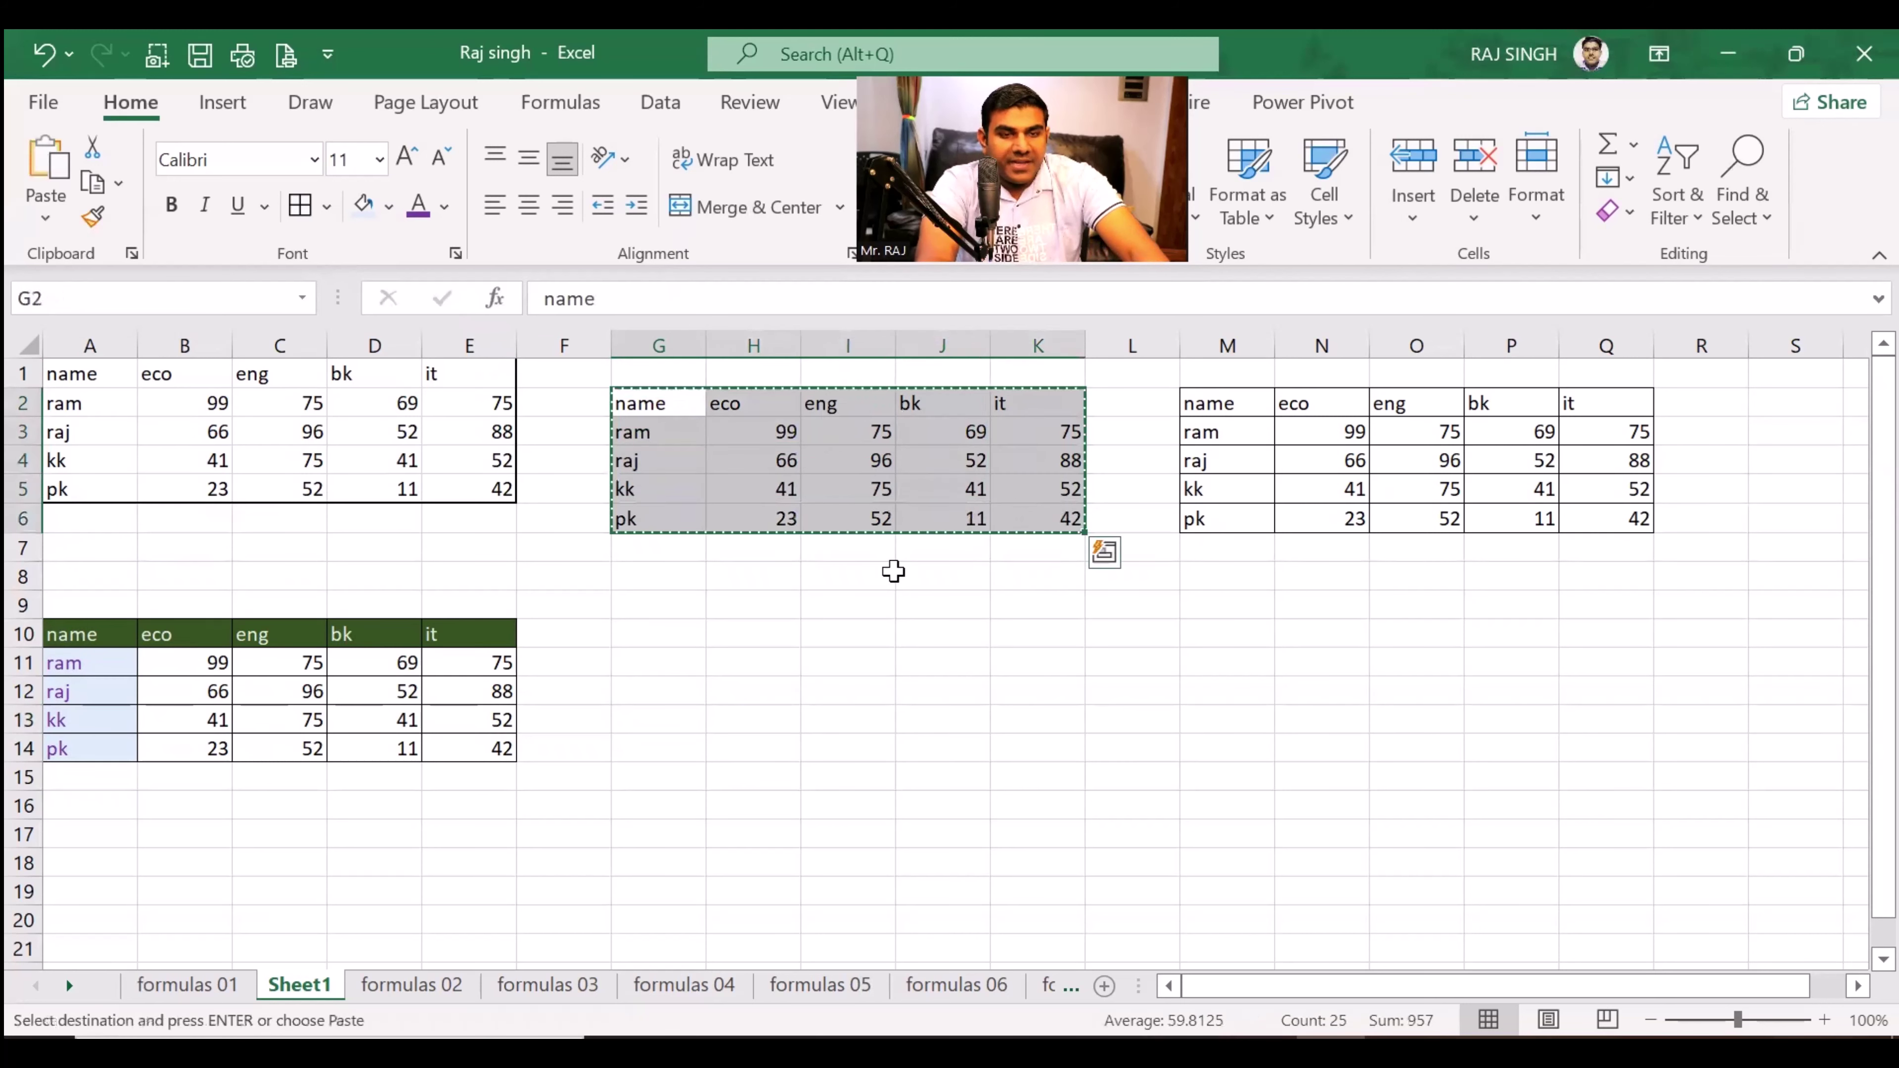
pyautogui.click(658, 636)
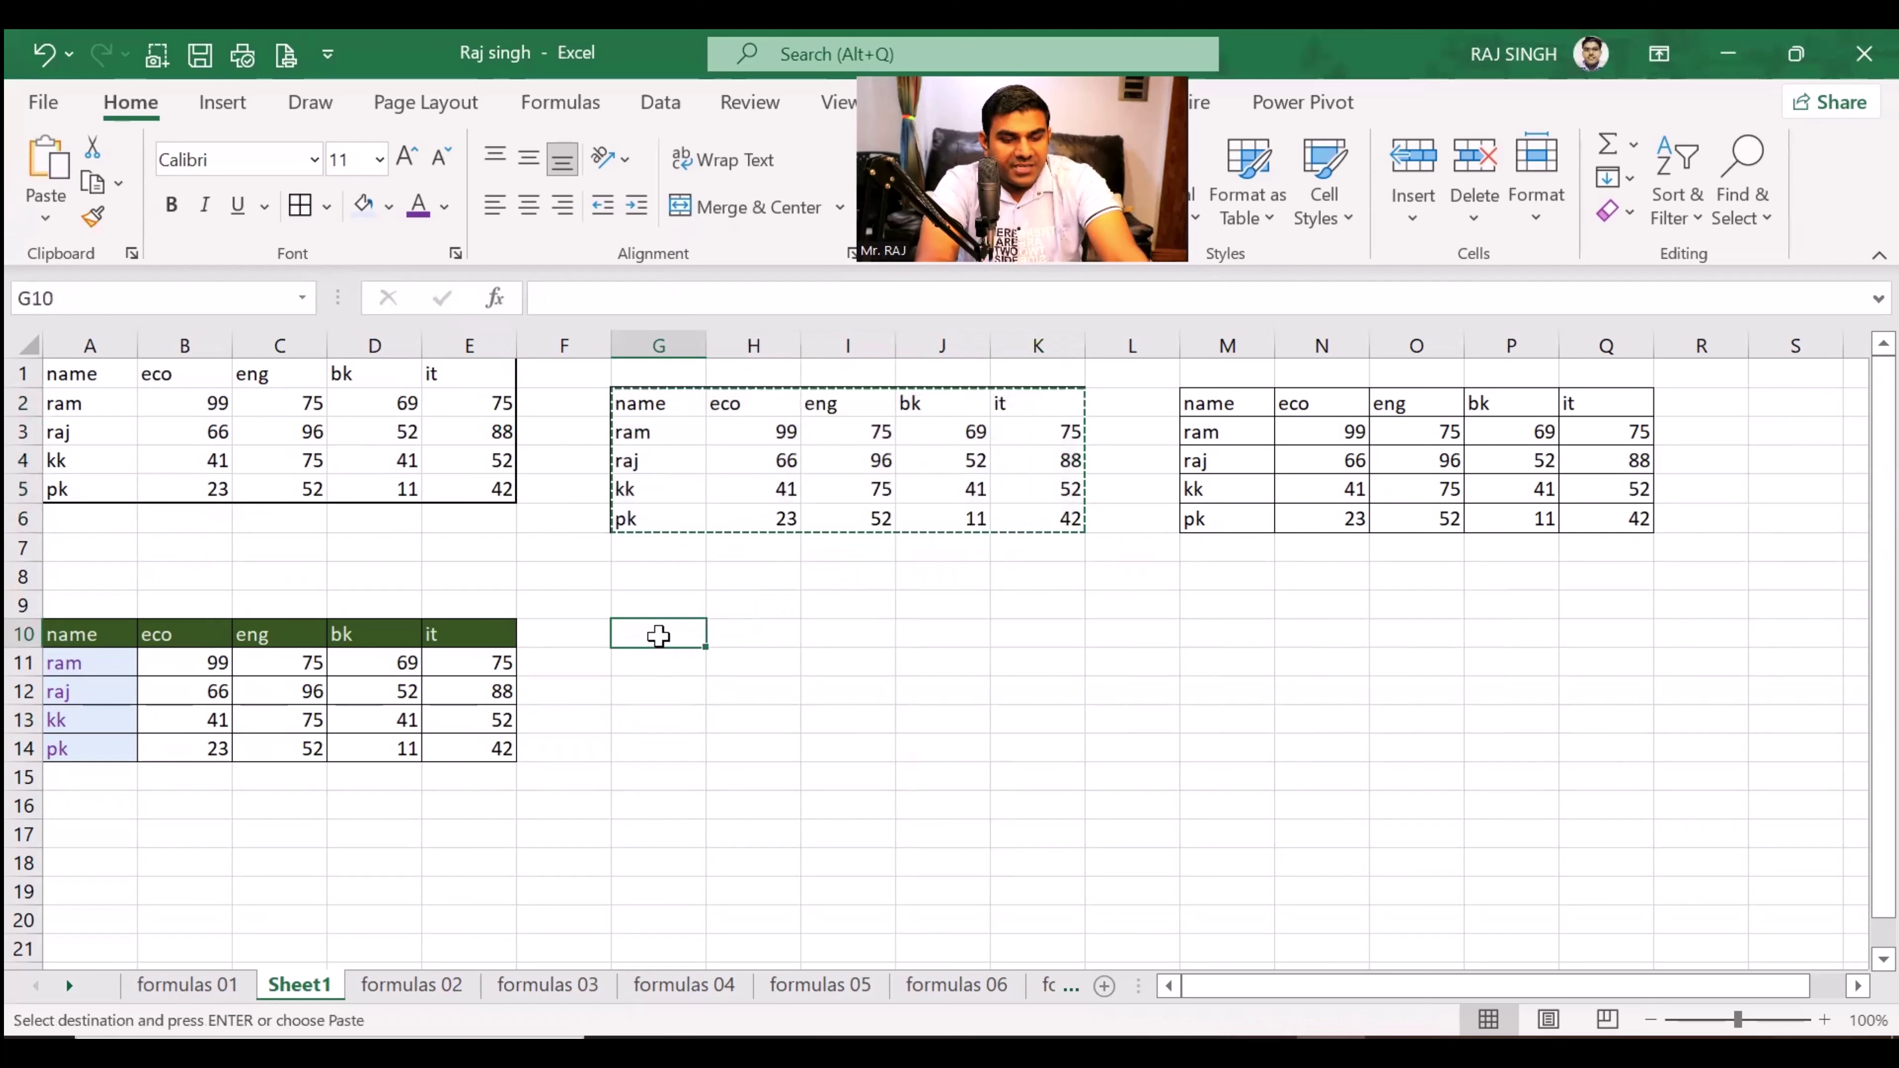
pyautogui.hotkey('ctrl', 'v')
pyautogui.click(799, 727)
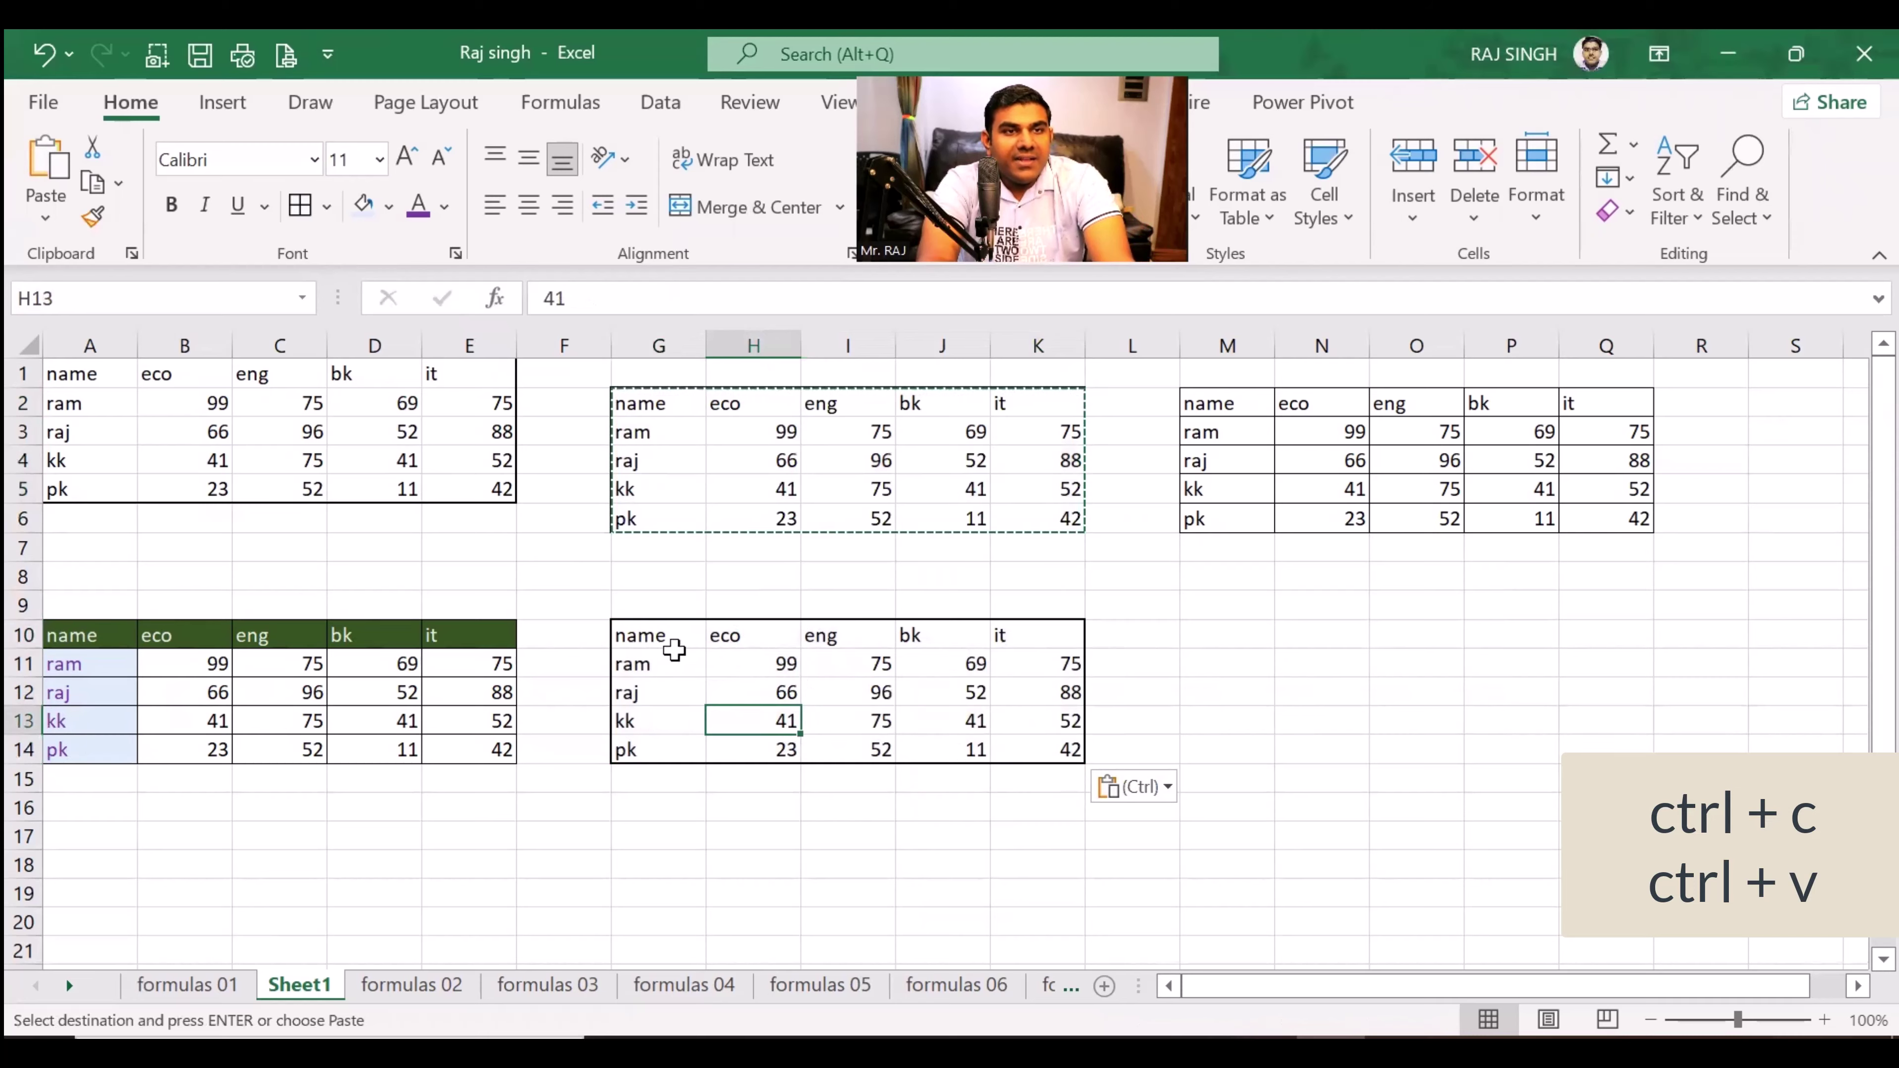
pyautogui.moveTo(651, 634)
pyautogui.mouseDown()
pyautogui.moveTo(998, 672)
pyautogui.moveTo(1076, 749)
pyautogui.mouseUp()
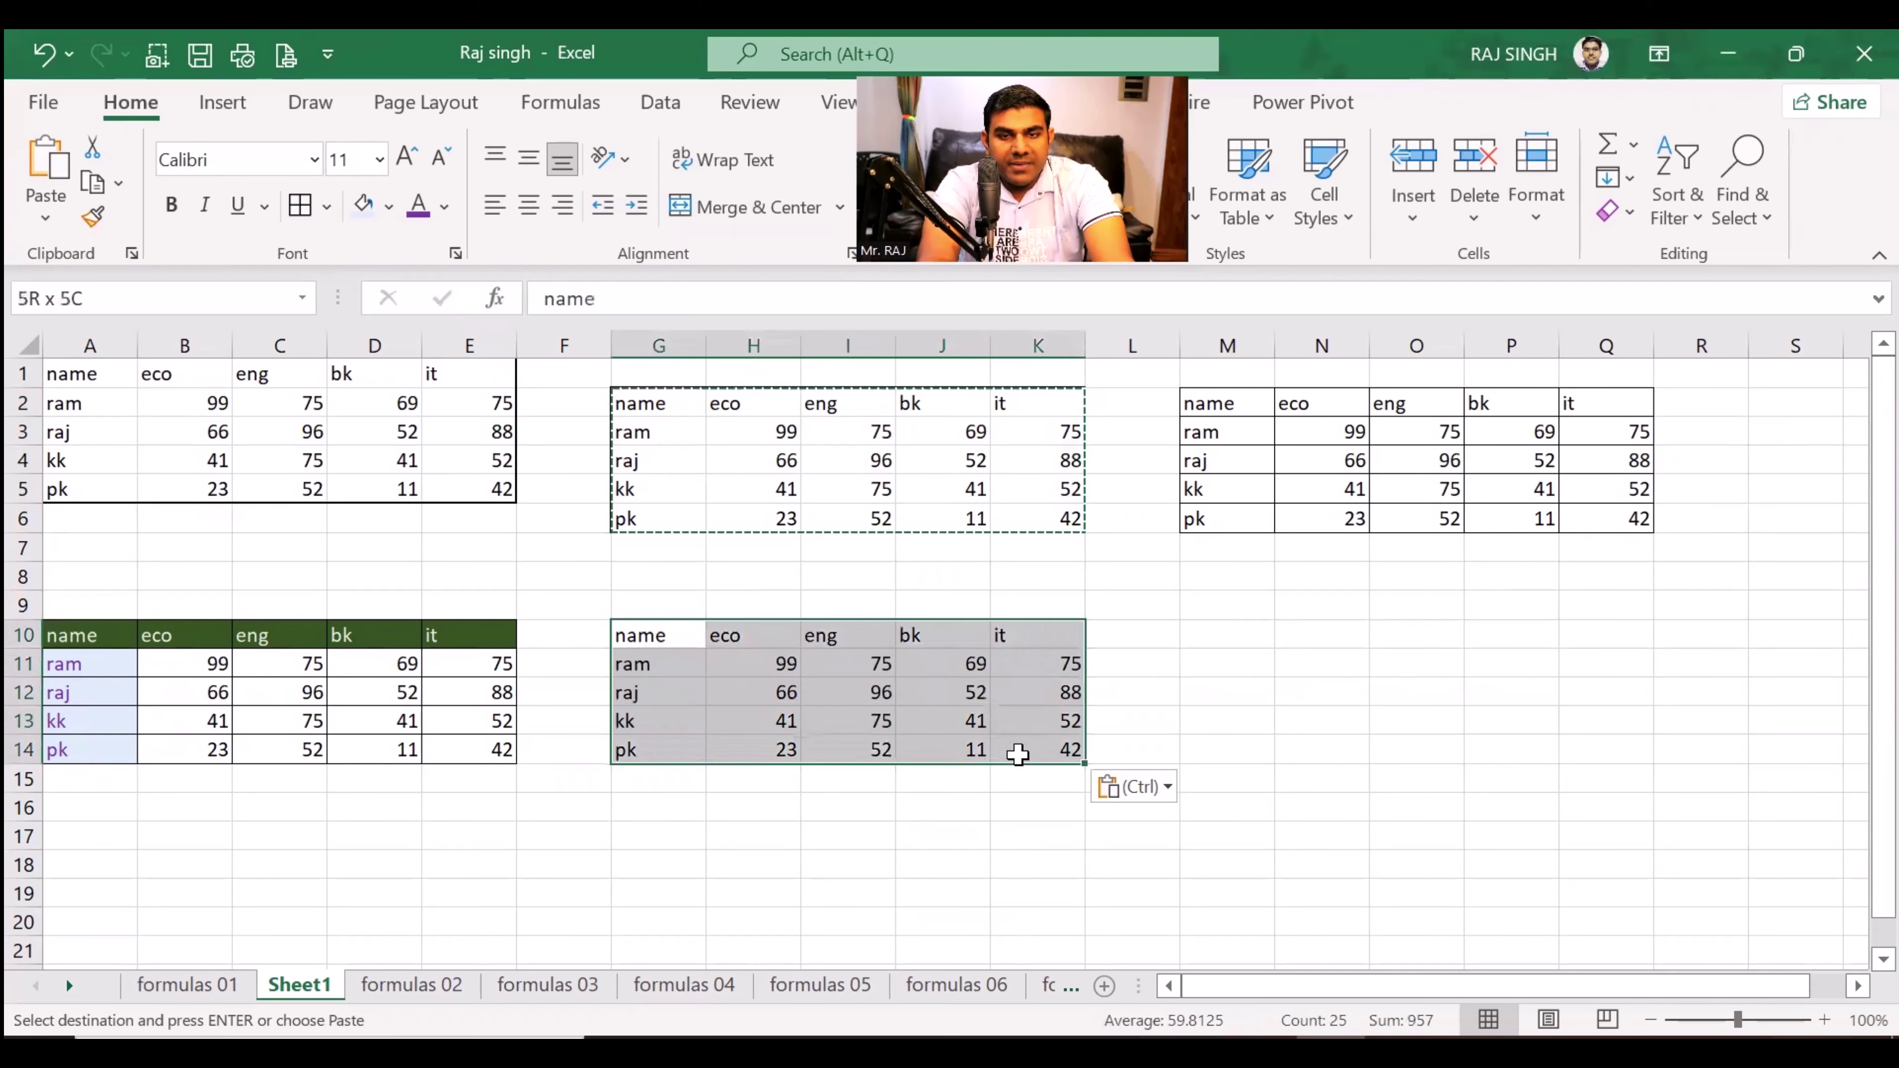
# Step: Try bold, italic, underline and double underline on G10:K14, keeping only bold
pyautogui.click(172, 205)
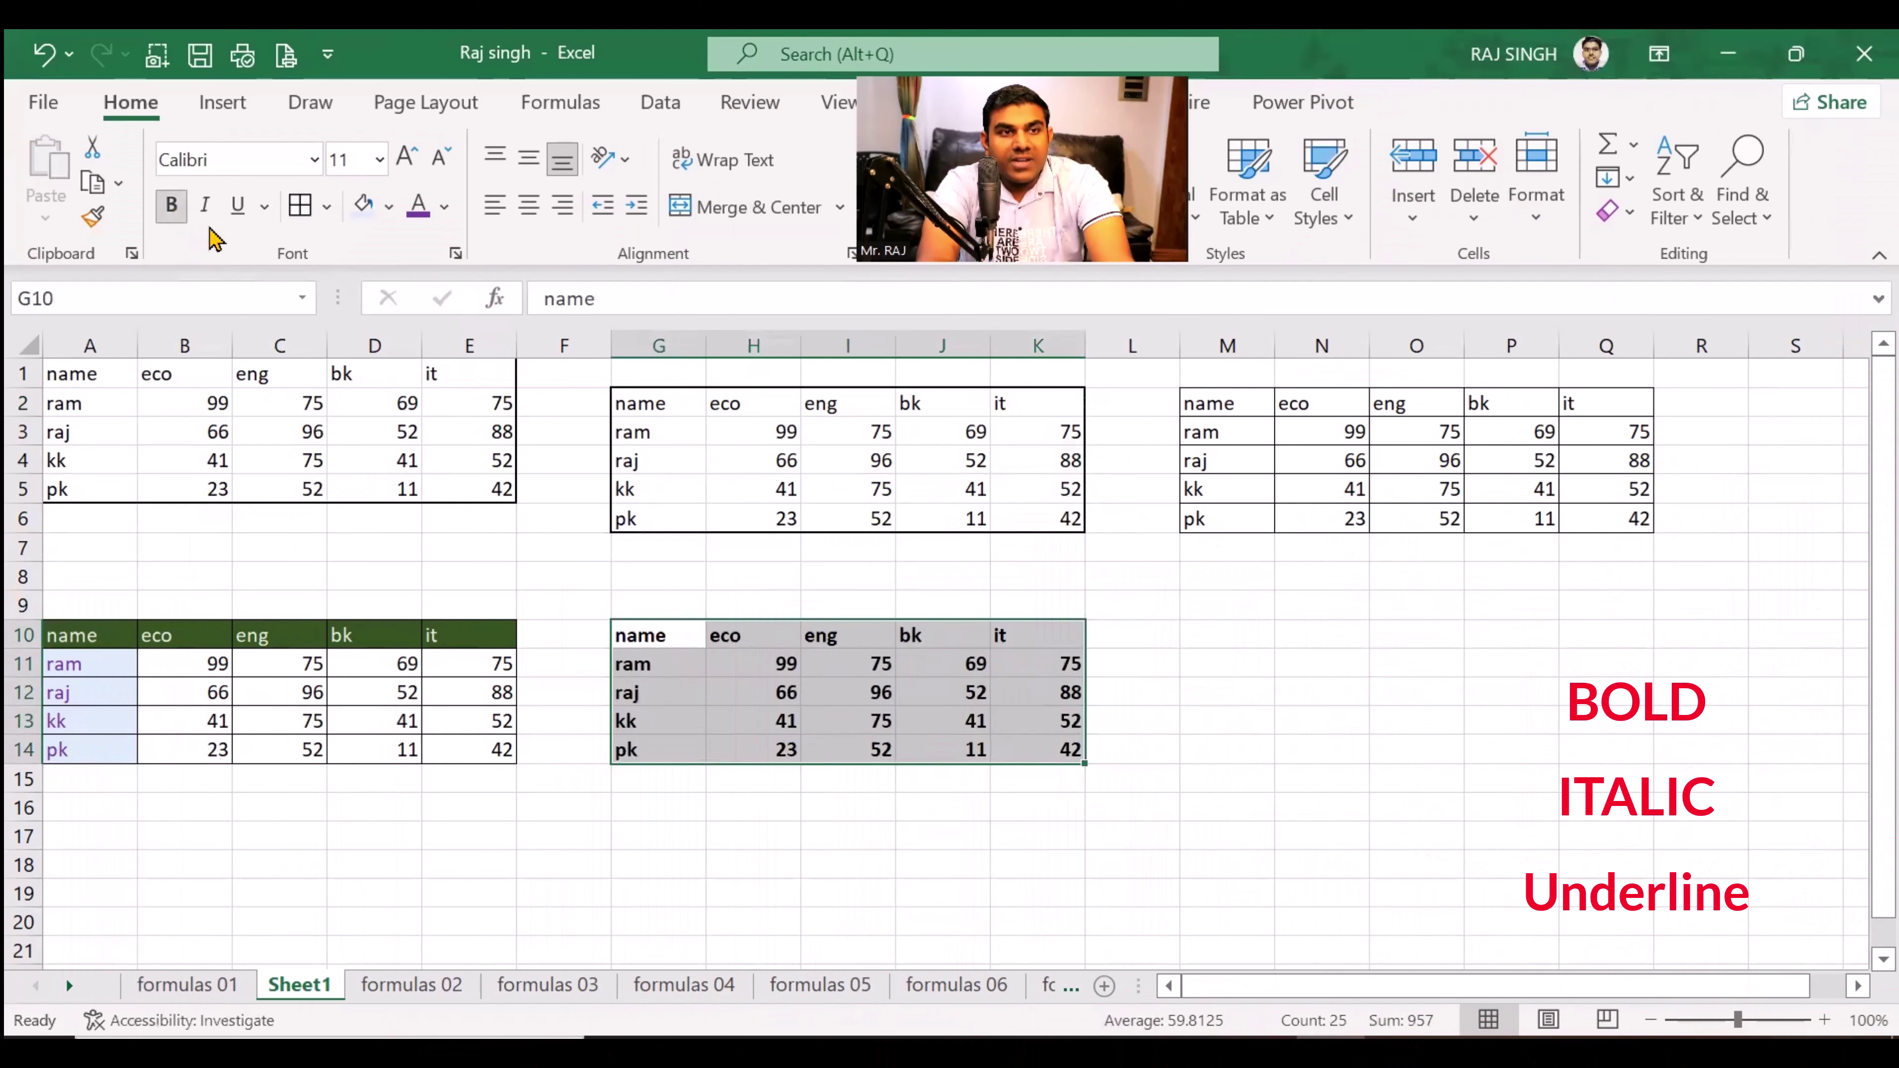
pyautogui.click(206, 212)
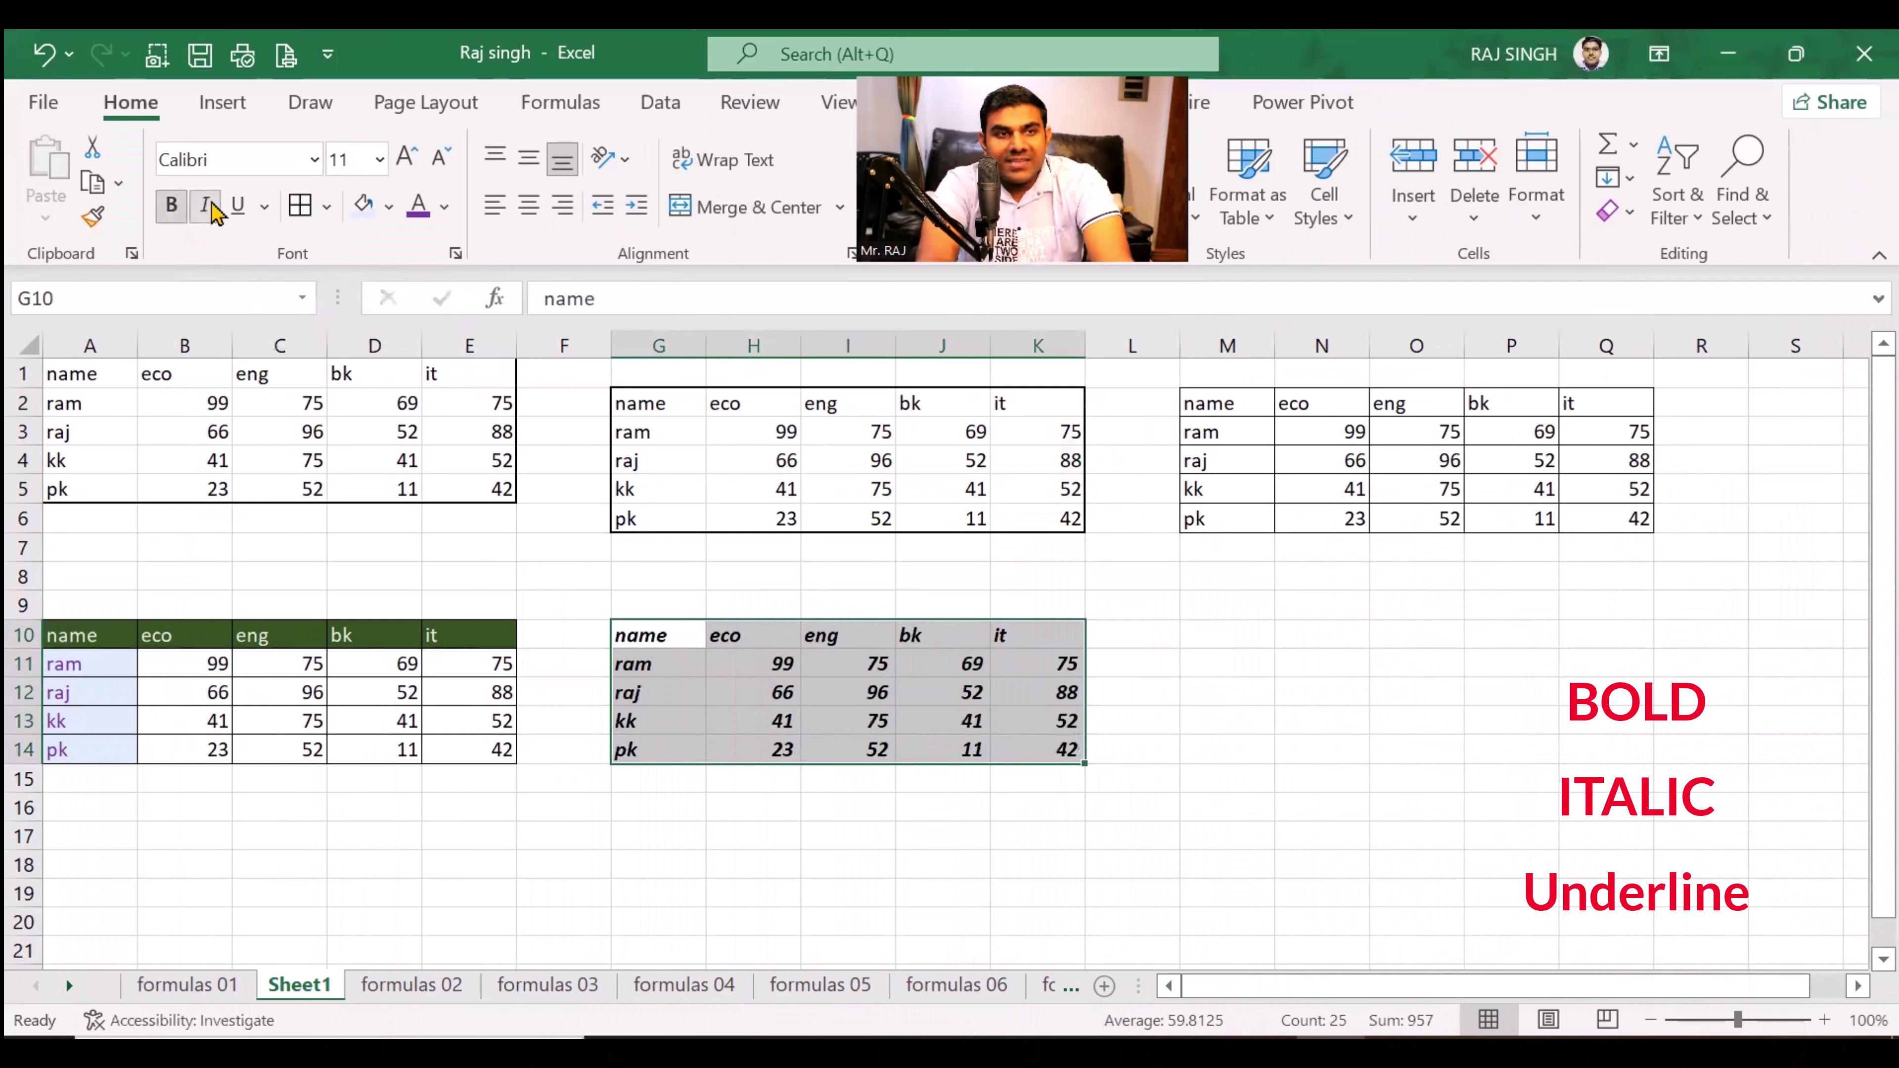
pyautogui.click(234, 205)
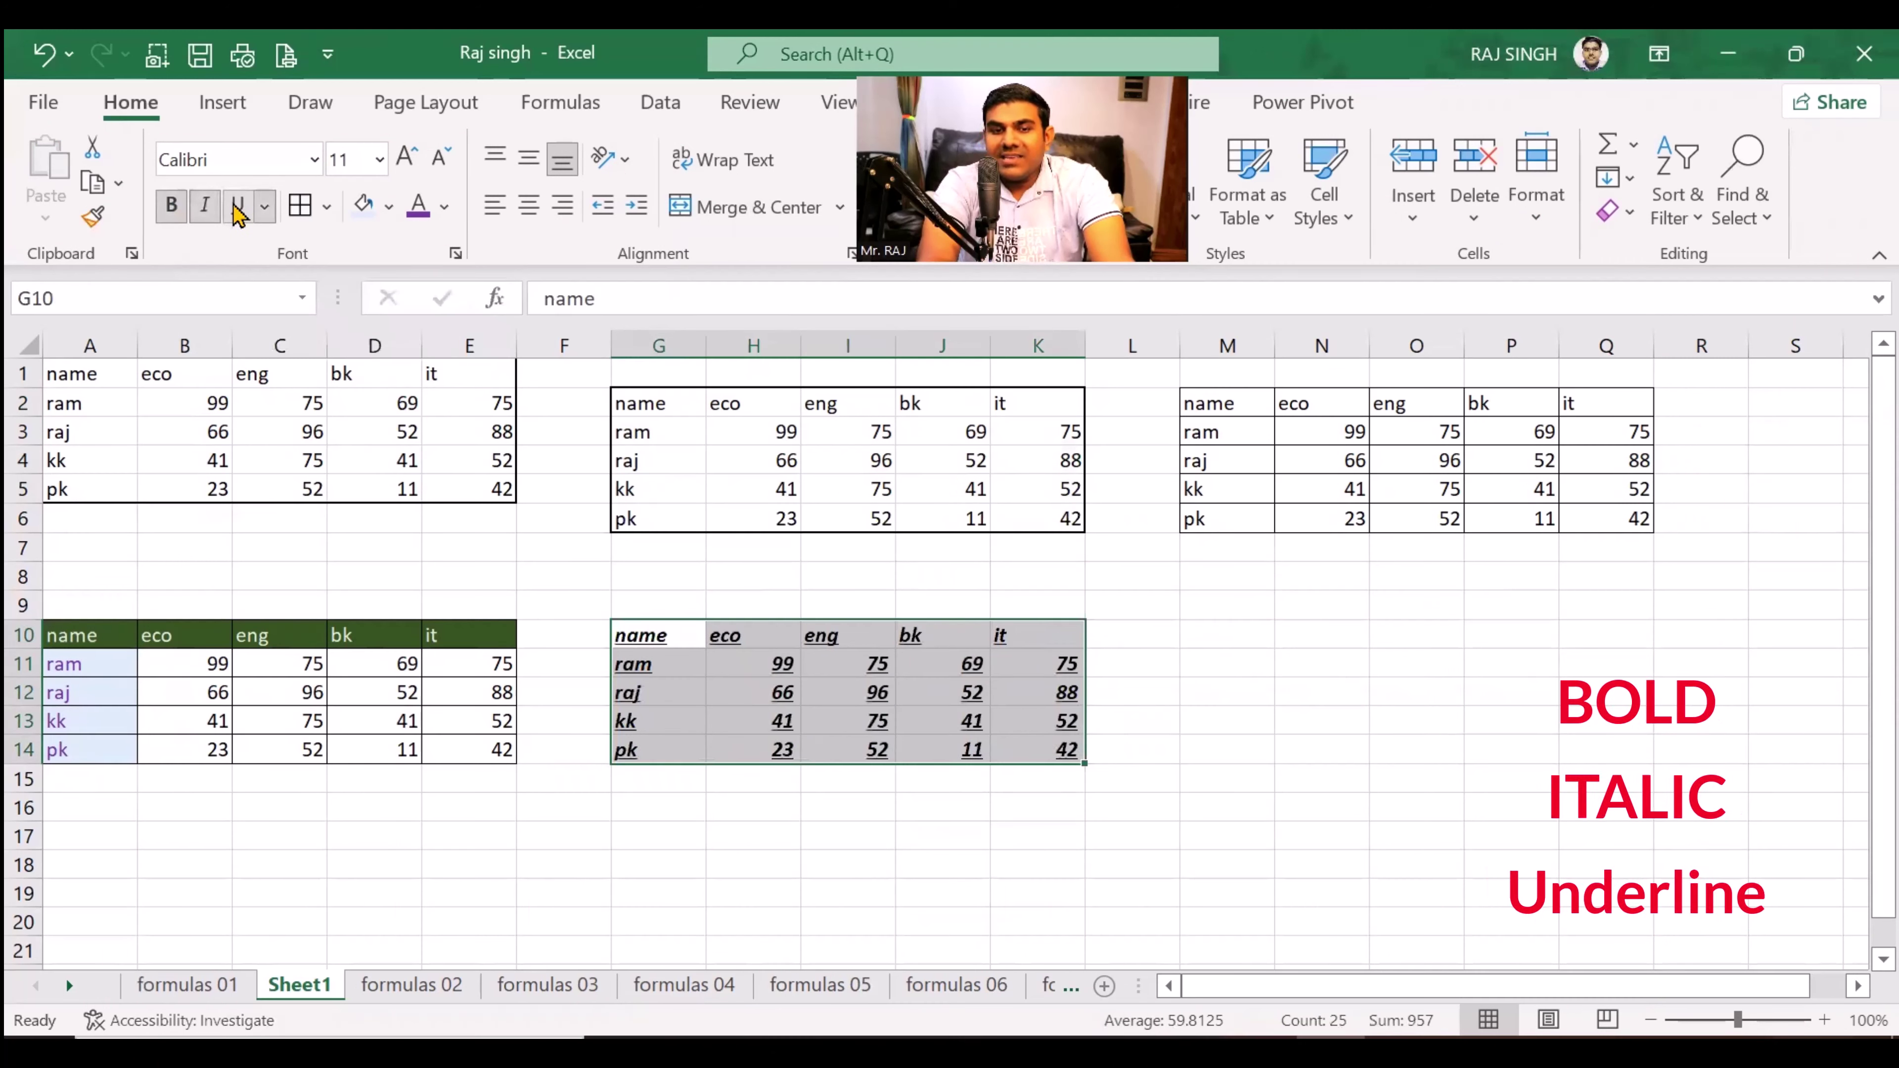
pyautogui.click(268, 207)
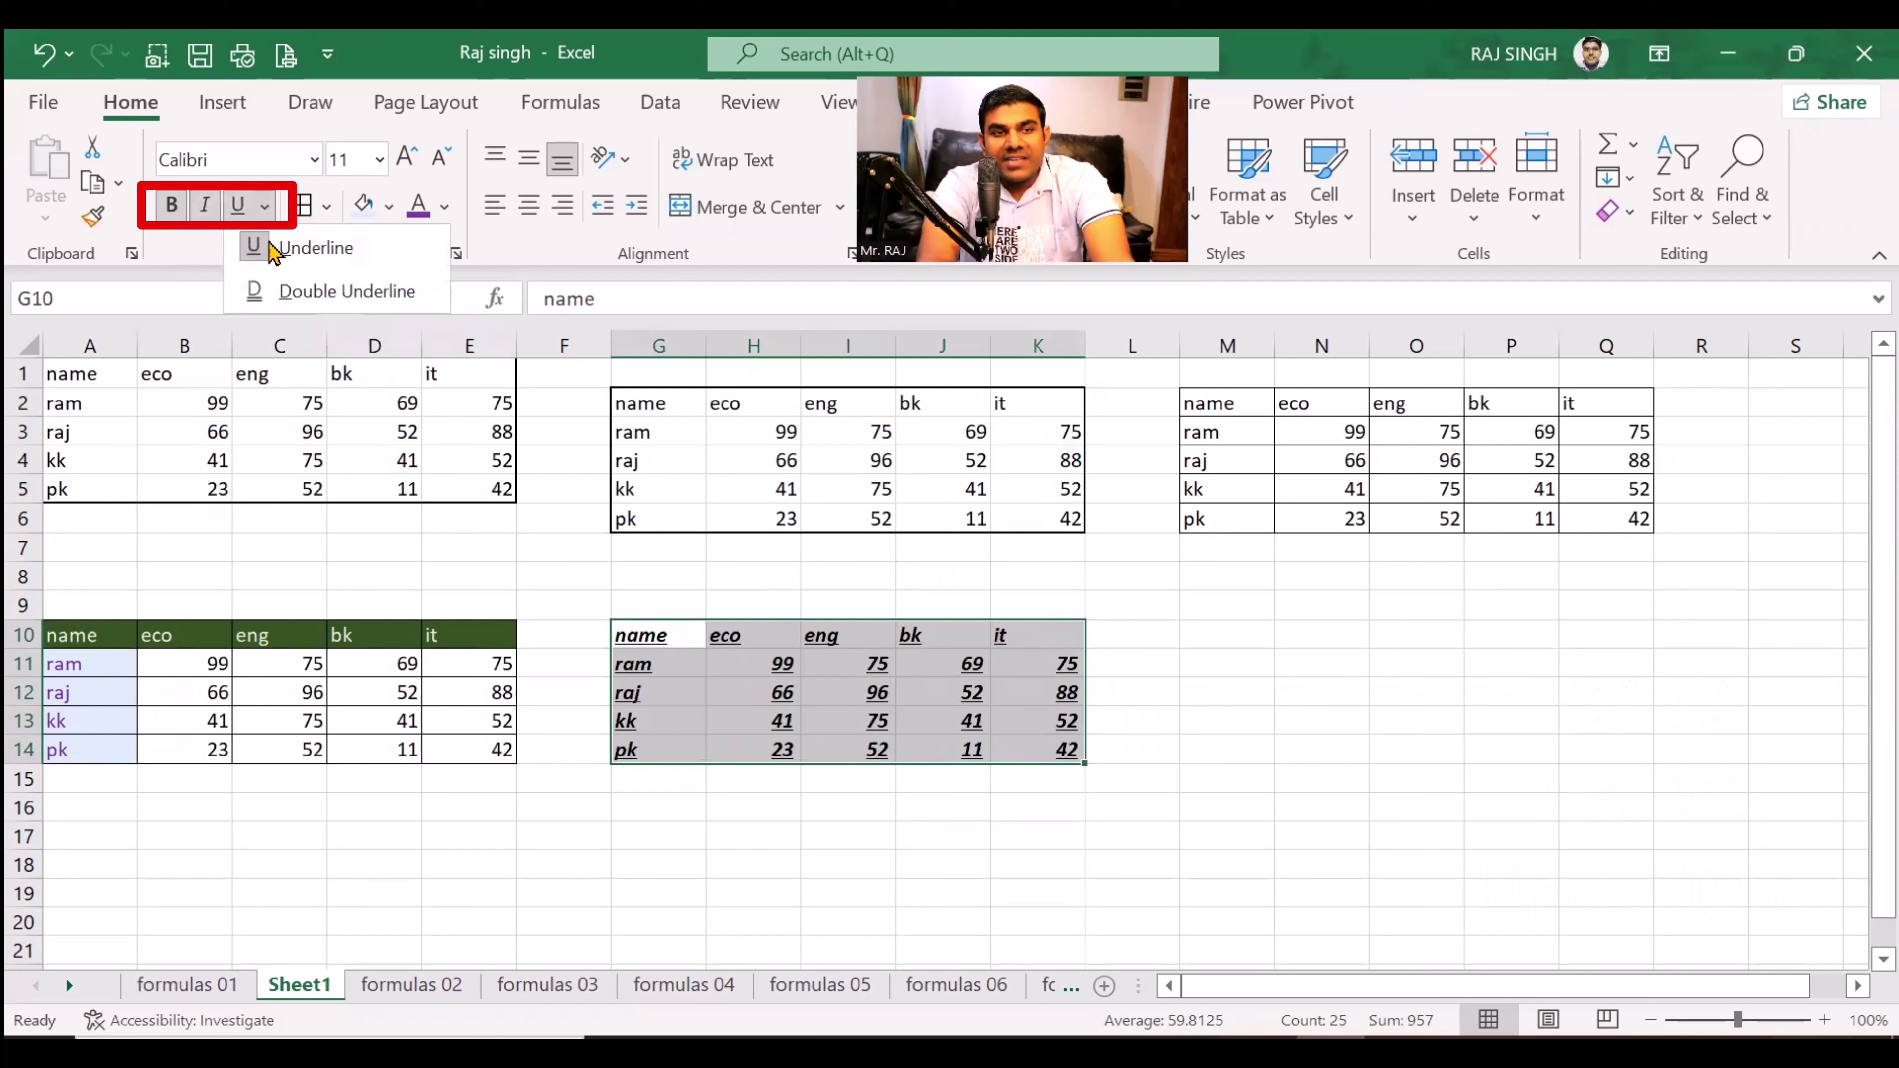
pyautogui.click(284, 291)
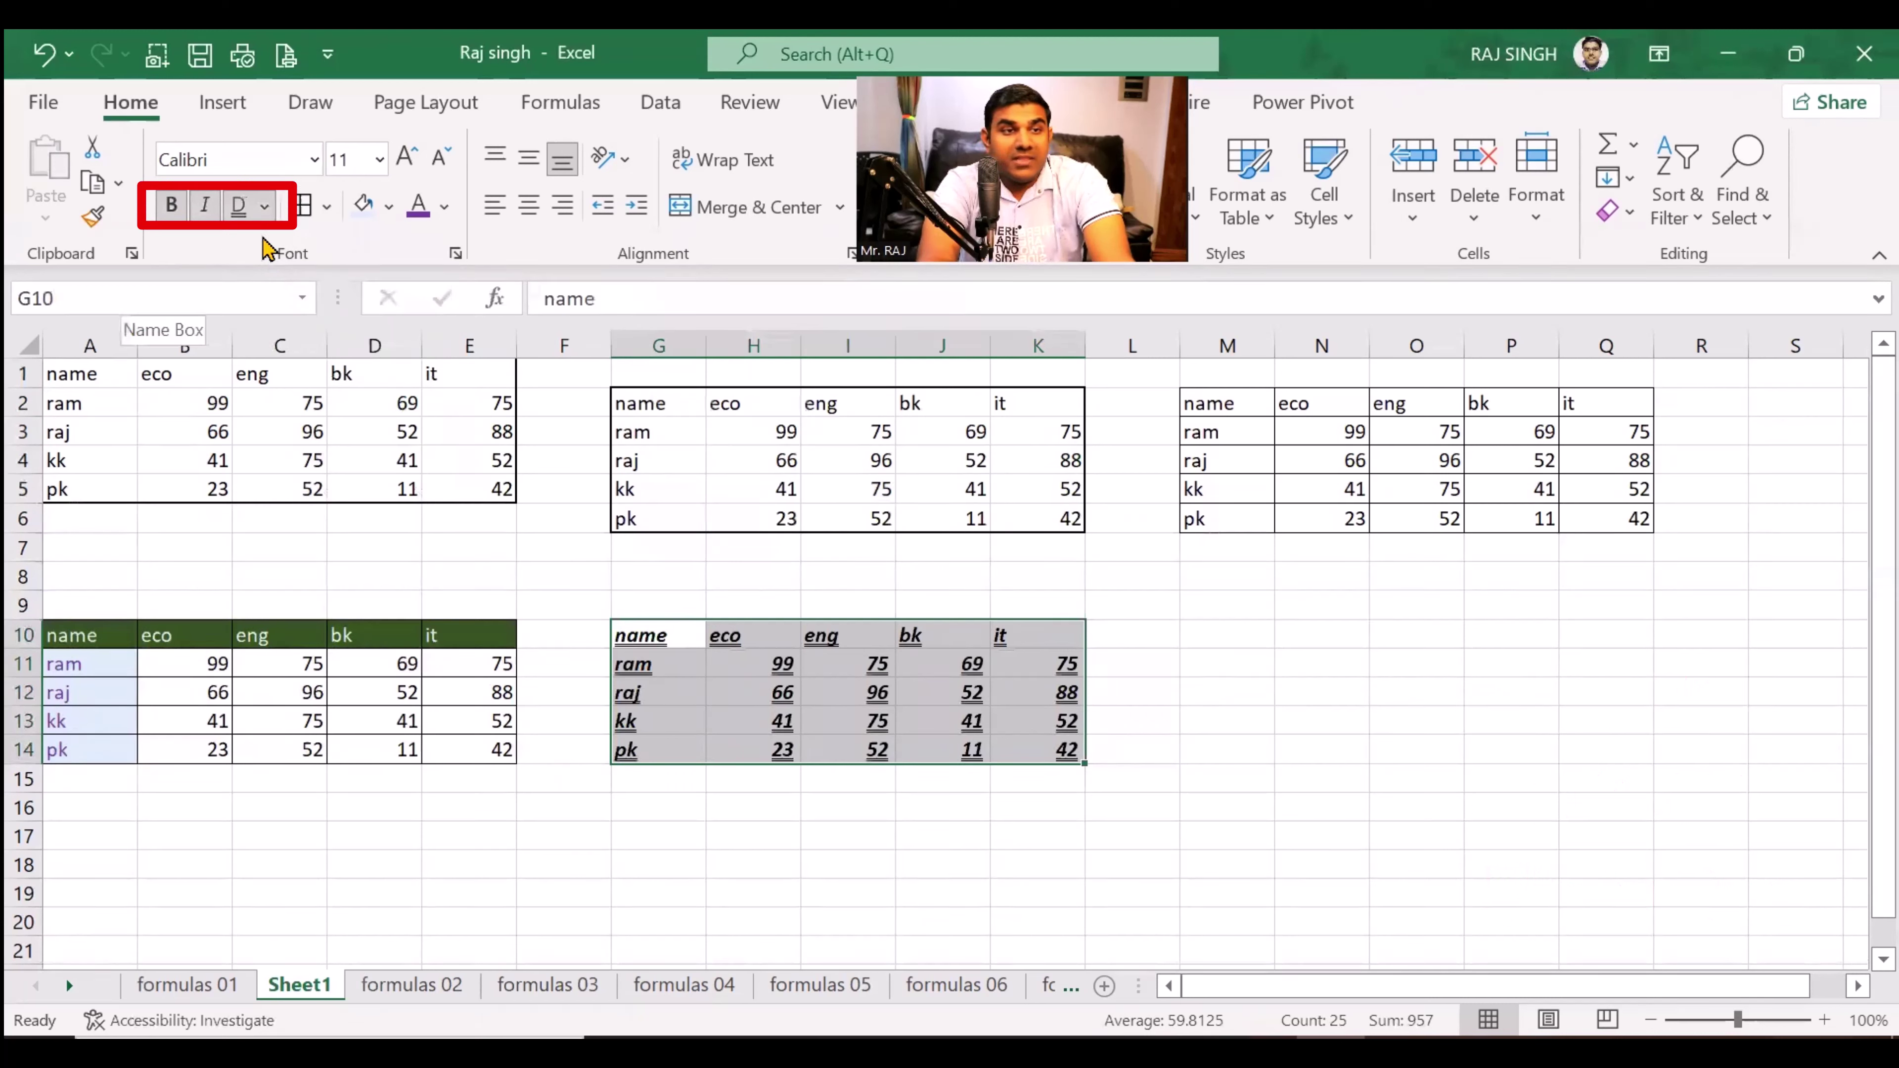
pyautogui.click(239, 207)
pyautogui.click(205, 207)
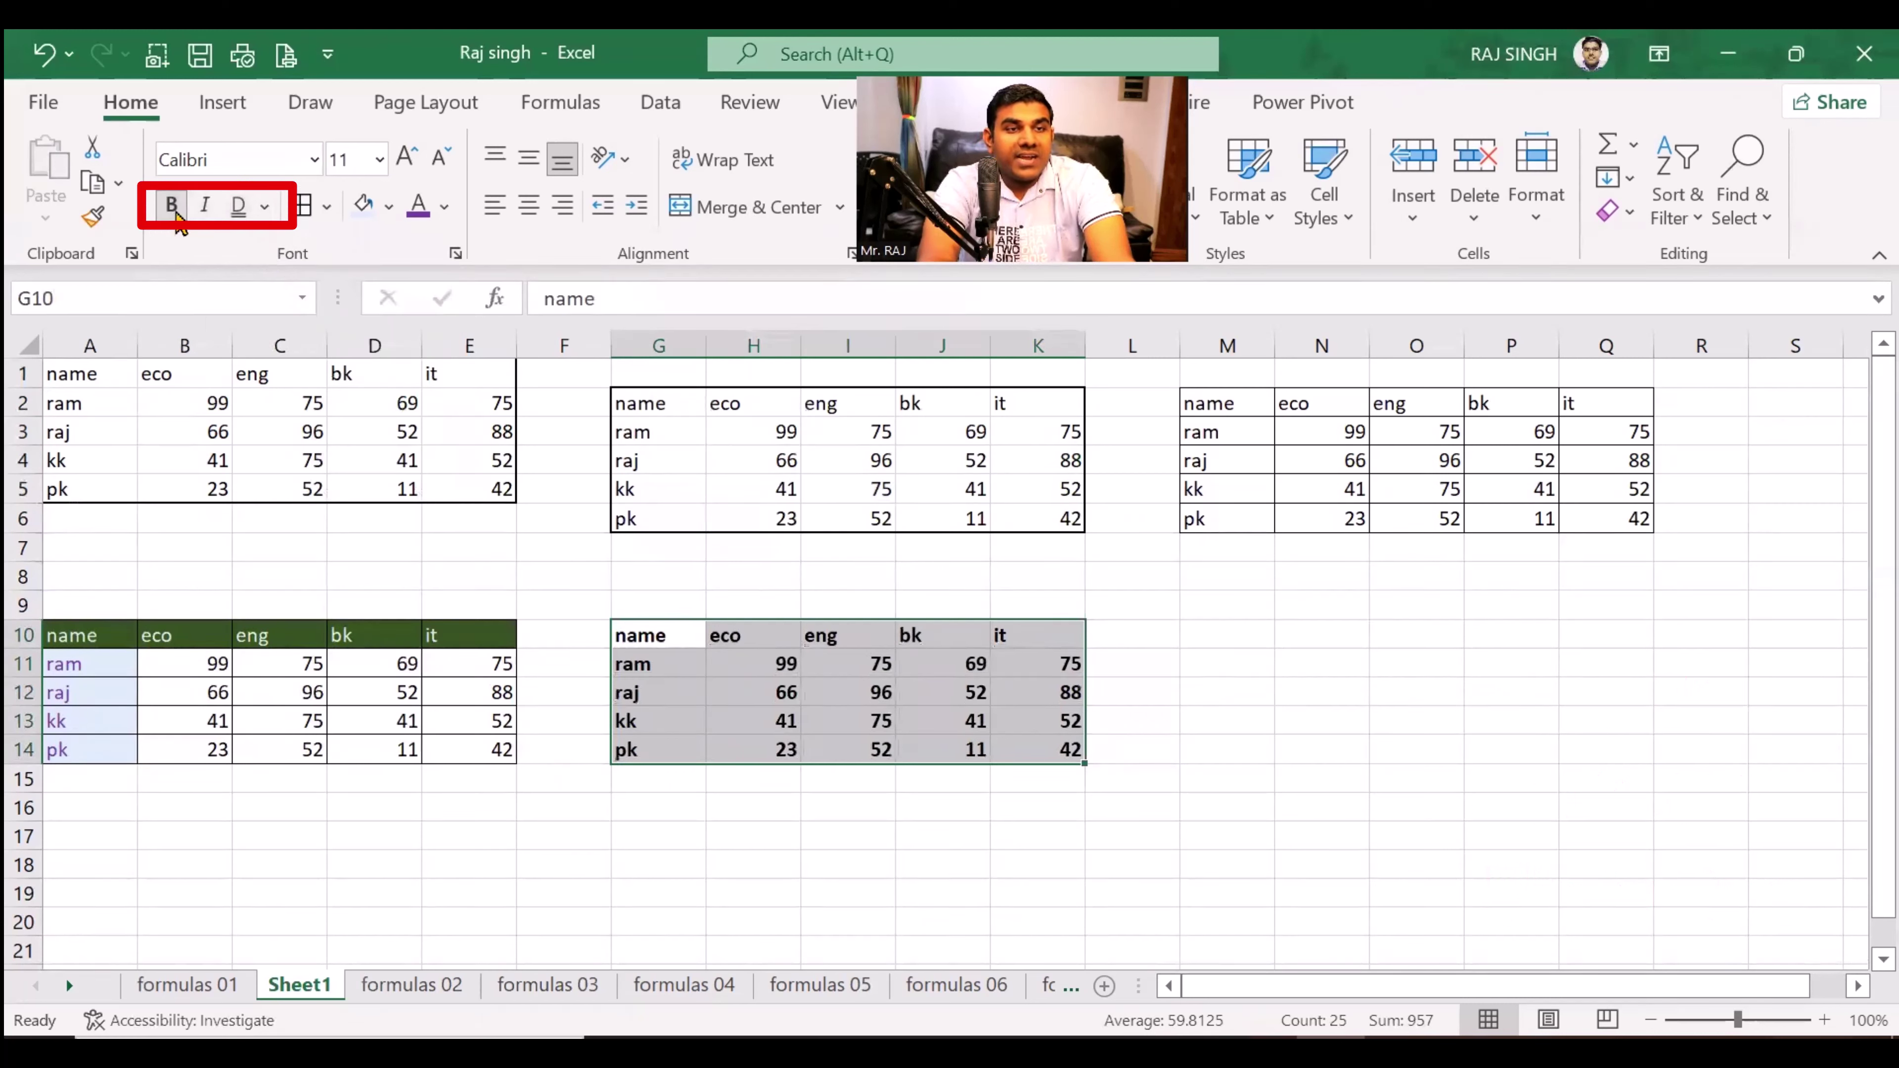
pyautogui.click(172, 207)
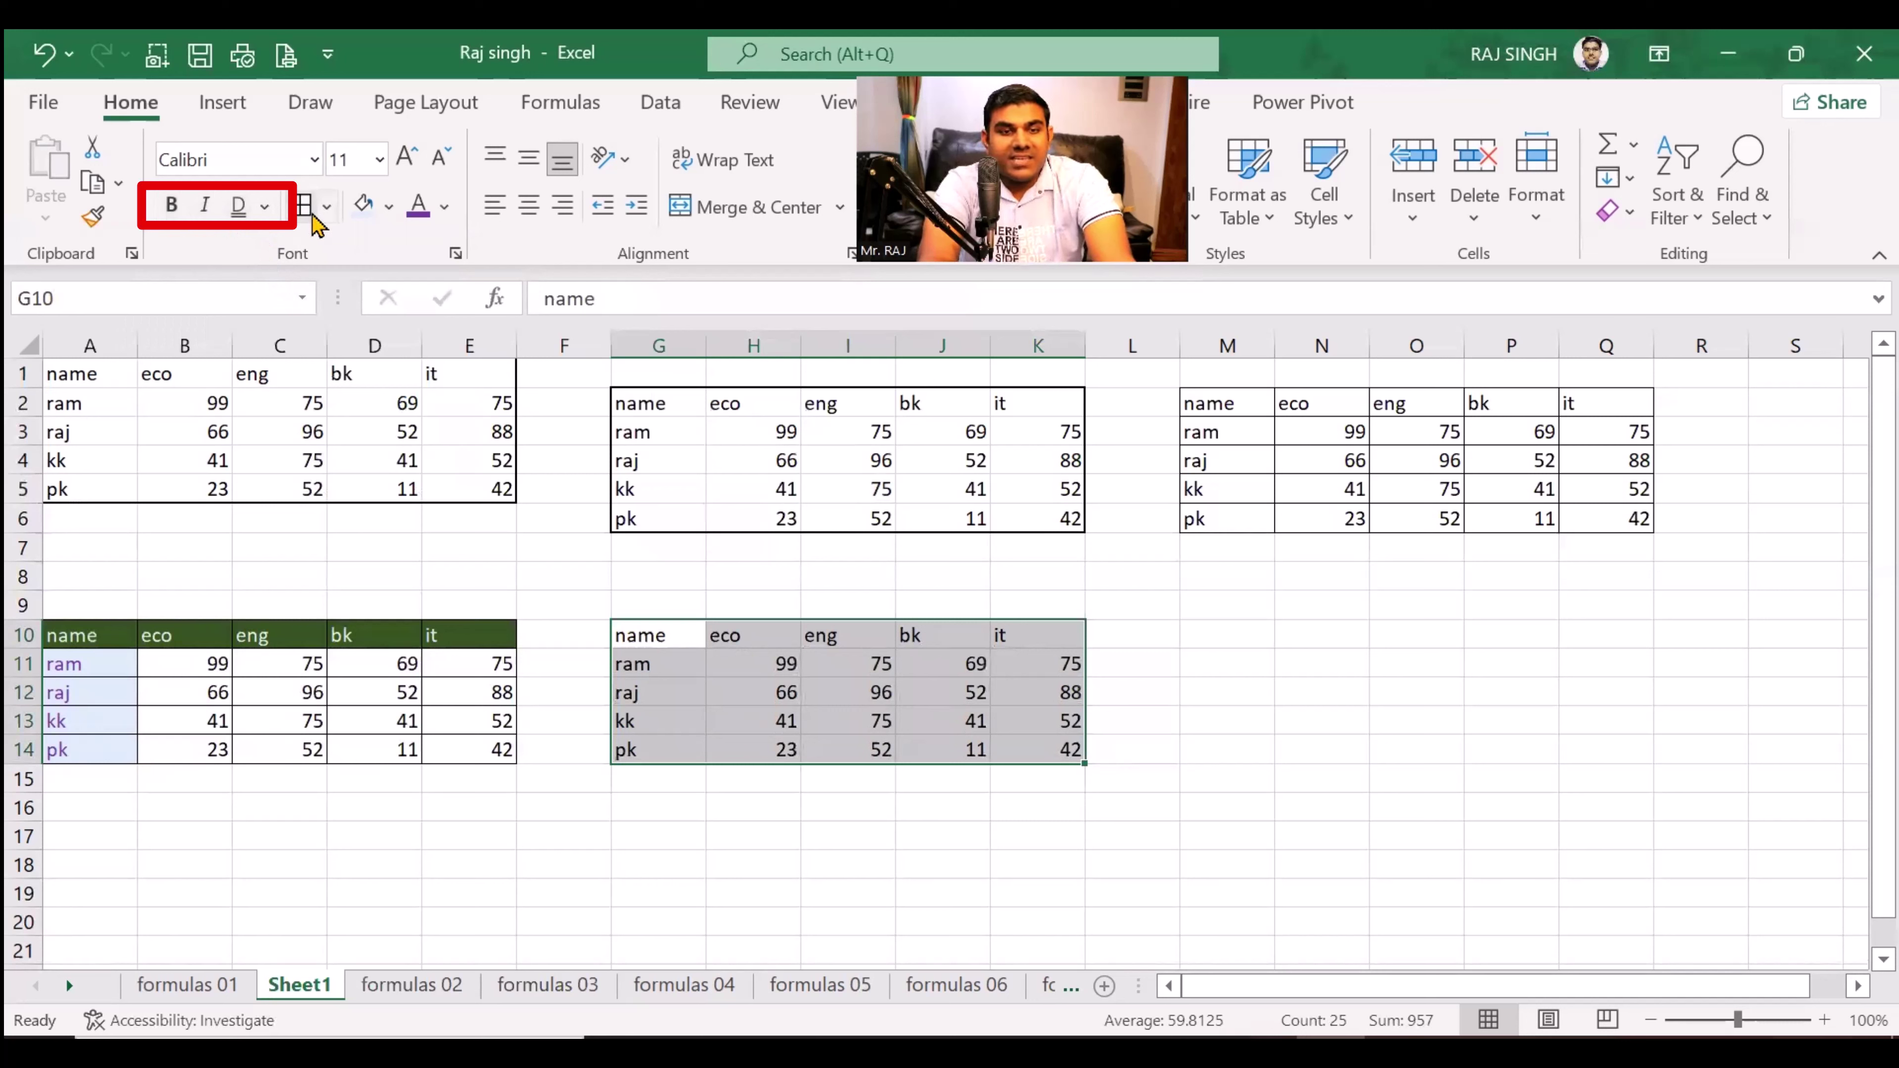
pyautogui.click(169, 207)
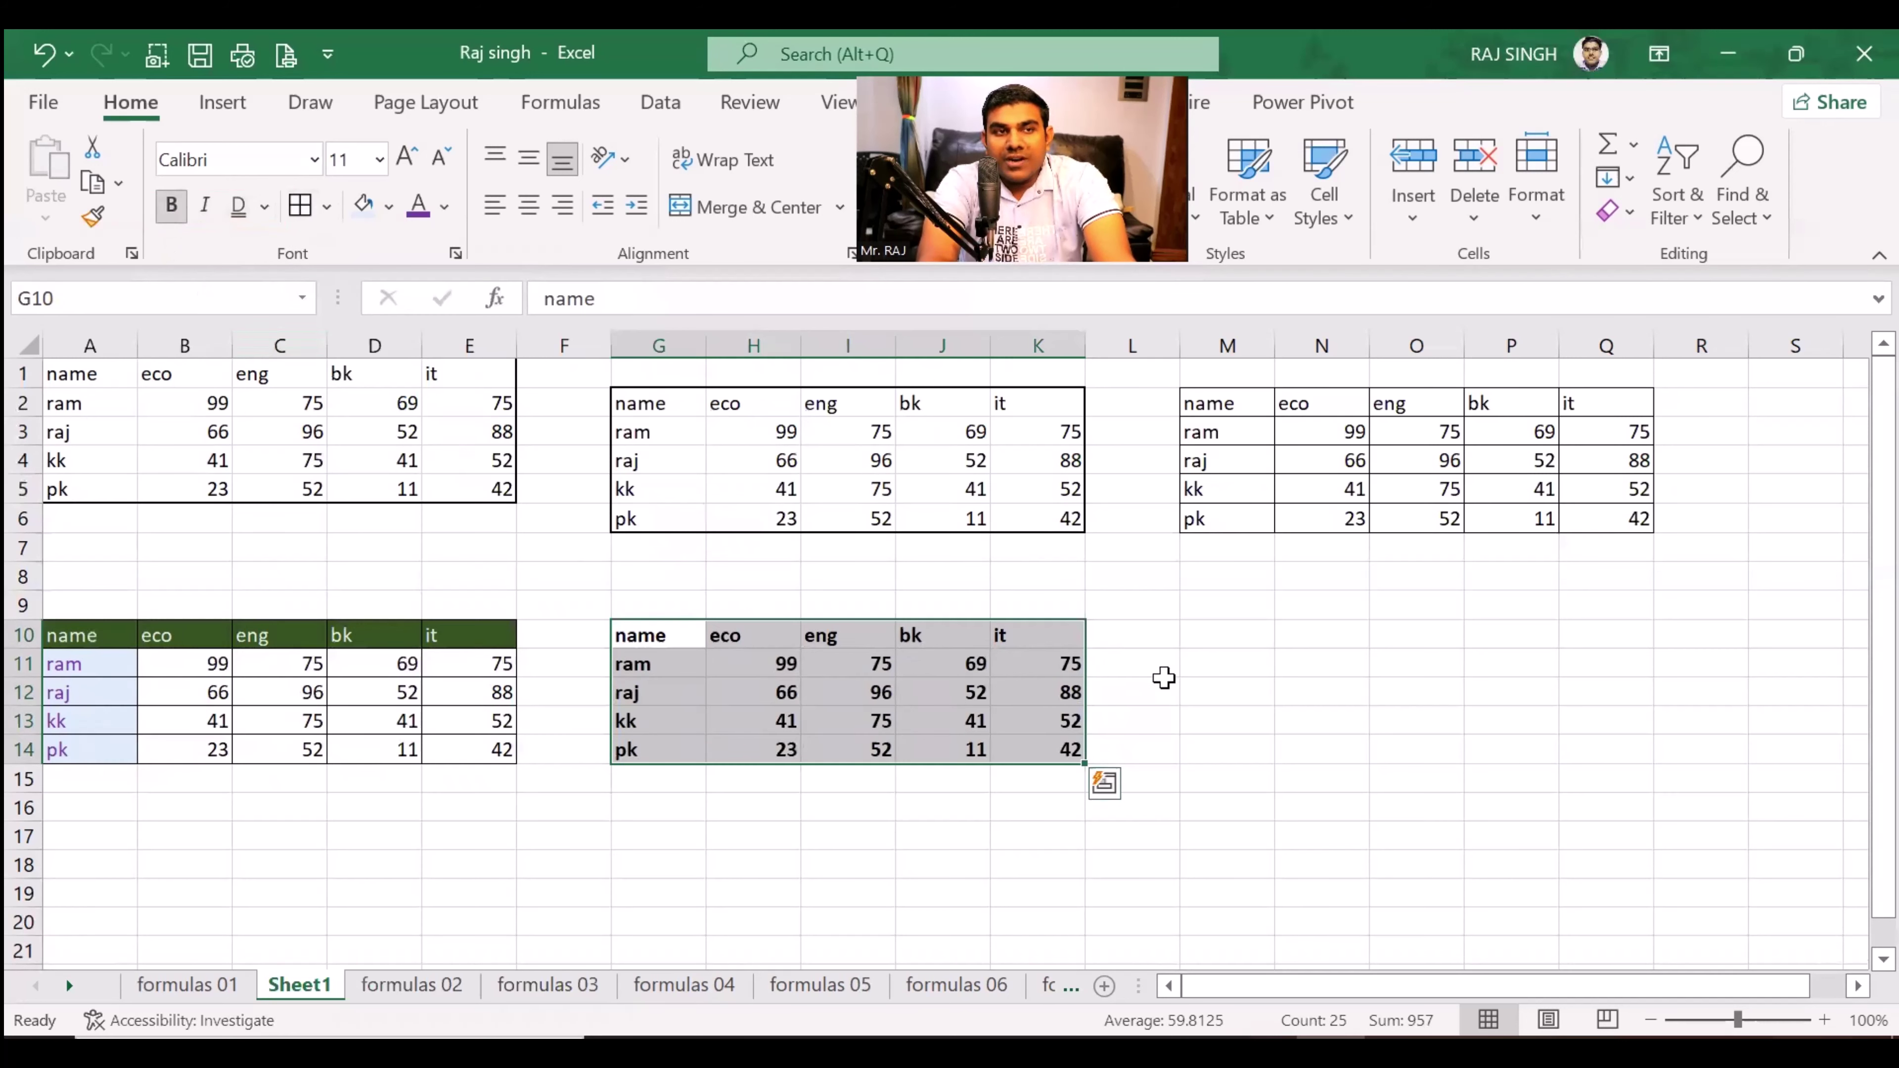
# Step: Set the G10:K14 table's font to Arial Rounded MT Bold
pyautogui.click(318, 159)
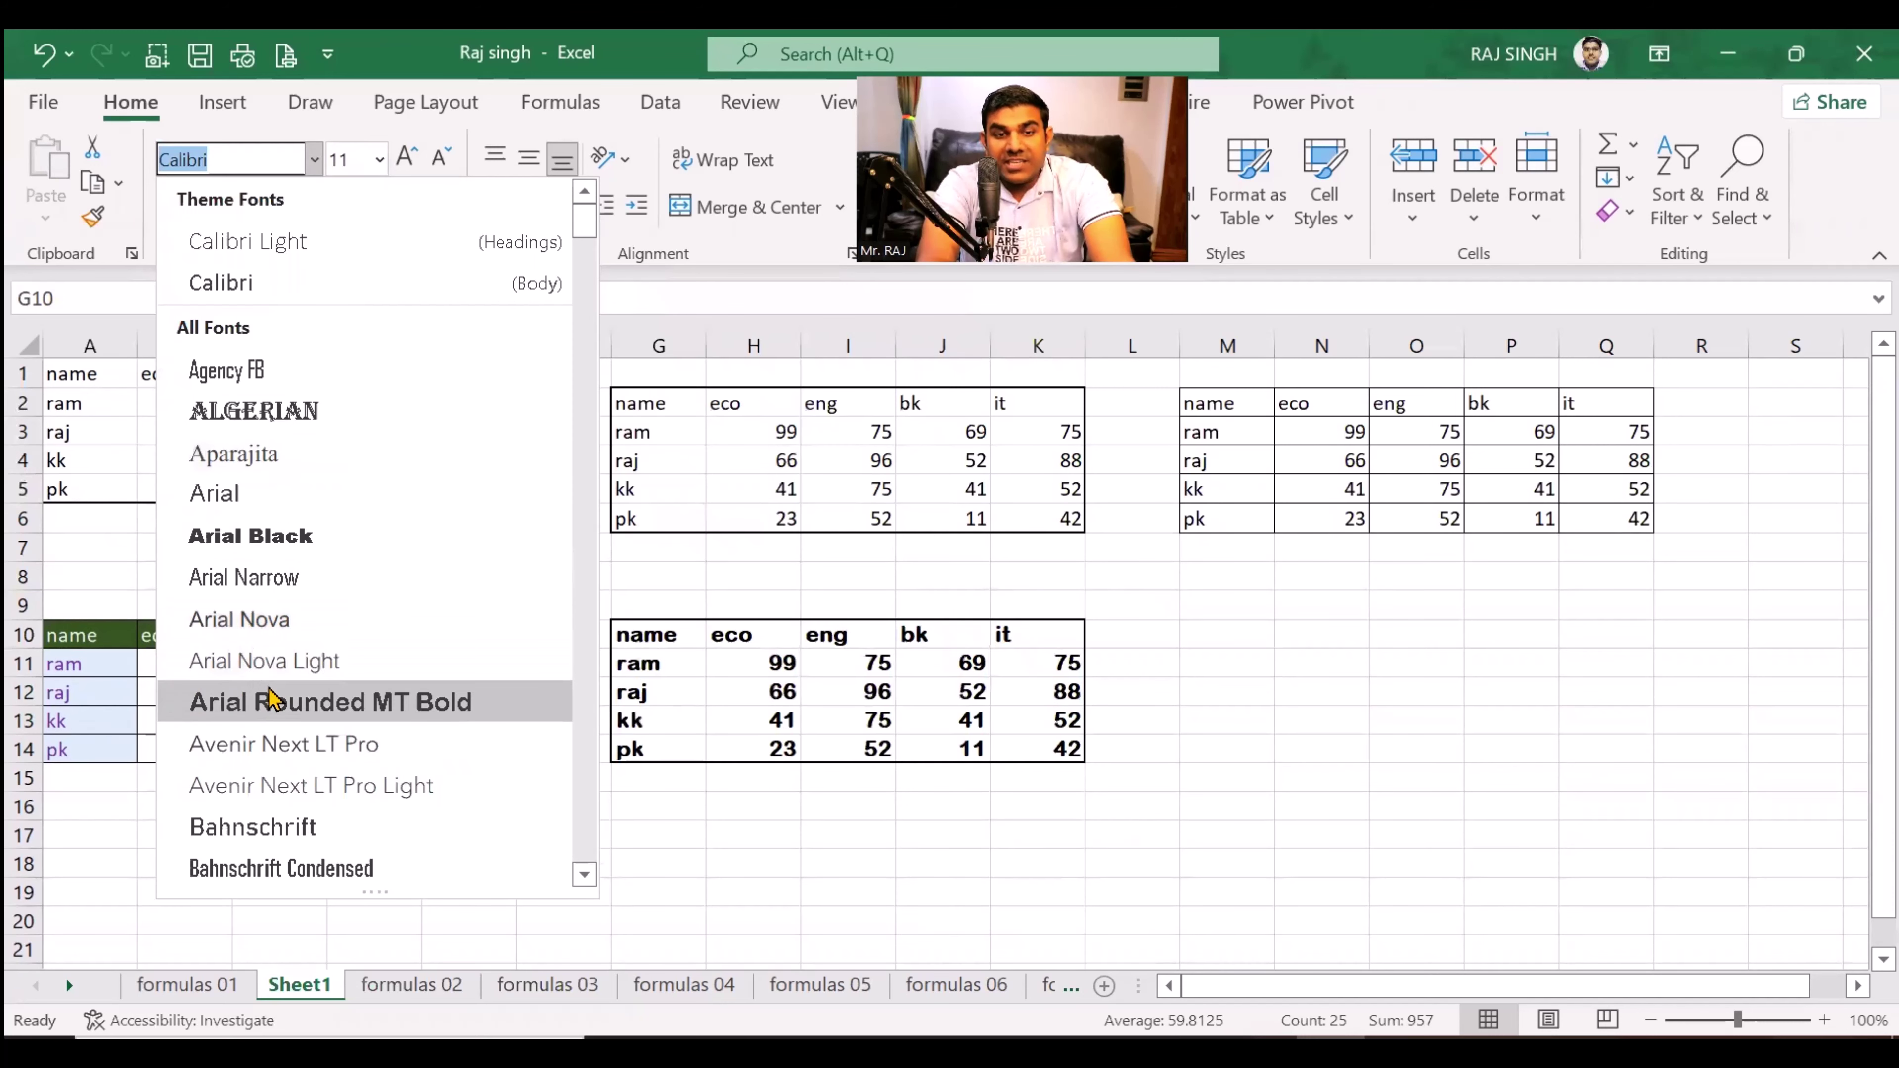
pyautogui.click(271, 702)
pyautogui.click(631, 643)
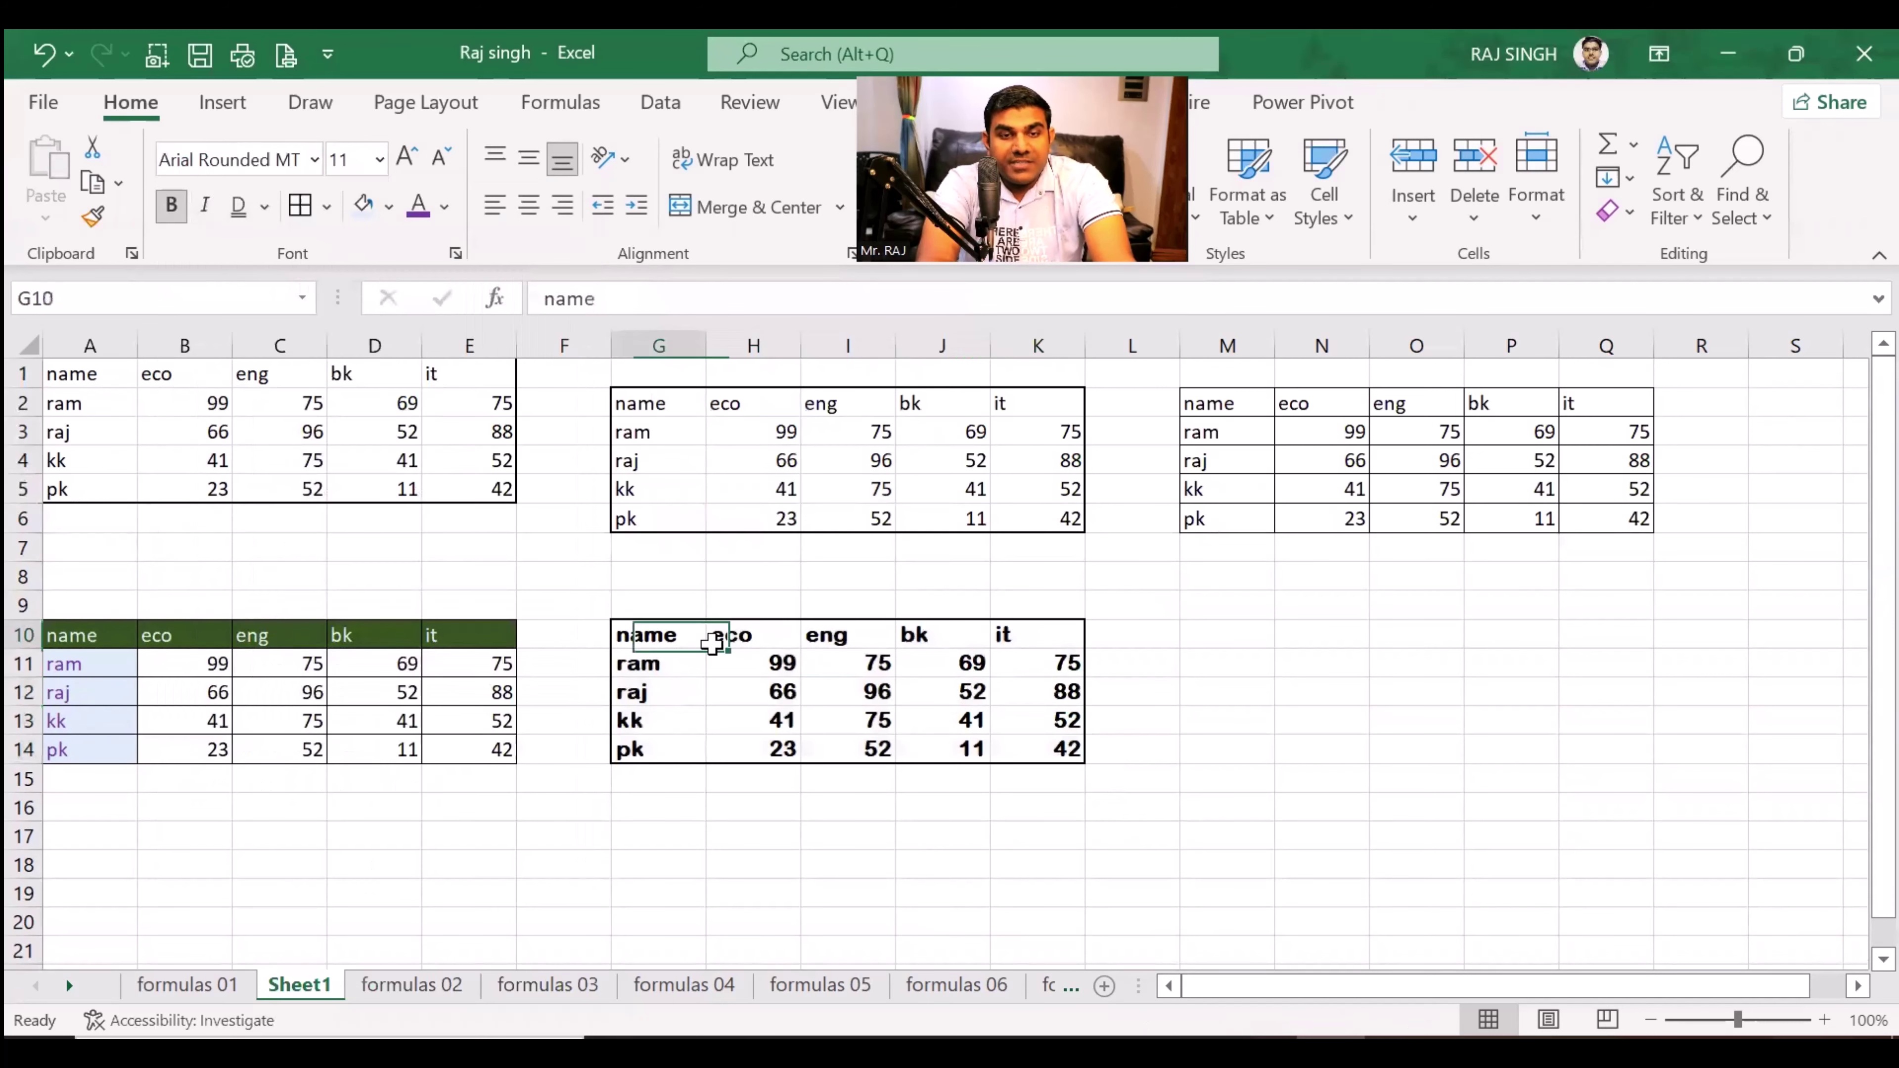
pyautogui.moveTo(712, 644); pyautogui.dragTo(1006, 748)
# Step: Copy G10:K14 to M10 and enlarge its font to size 14
pyautogui.hotkey('ctrl', 'c')
pyautogui.click(1234, 633)
pyautogui.hotkey('ctrl', 'v')
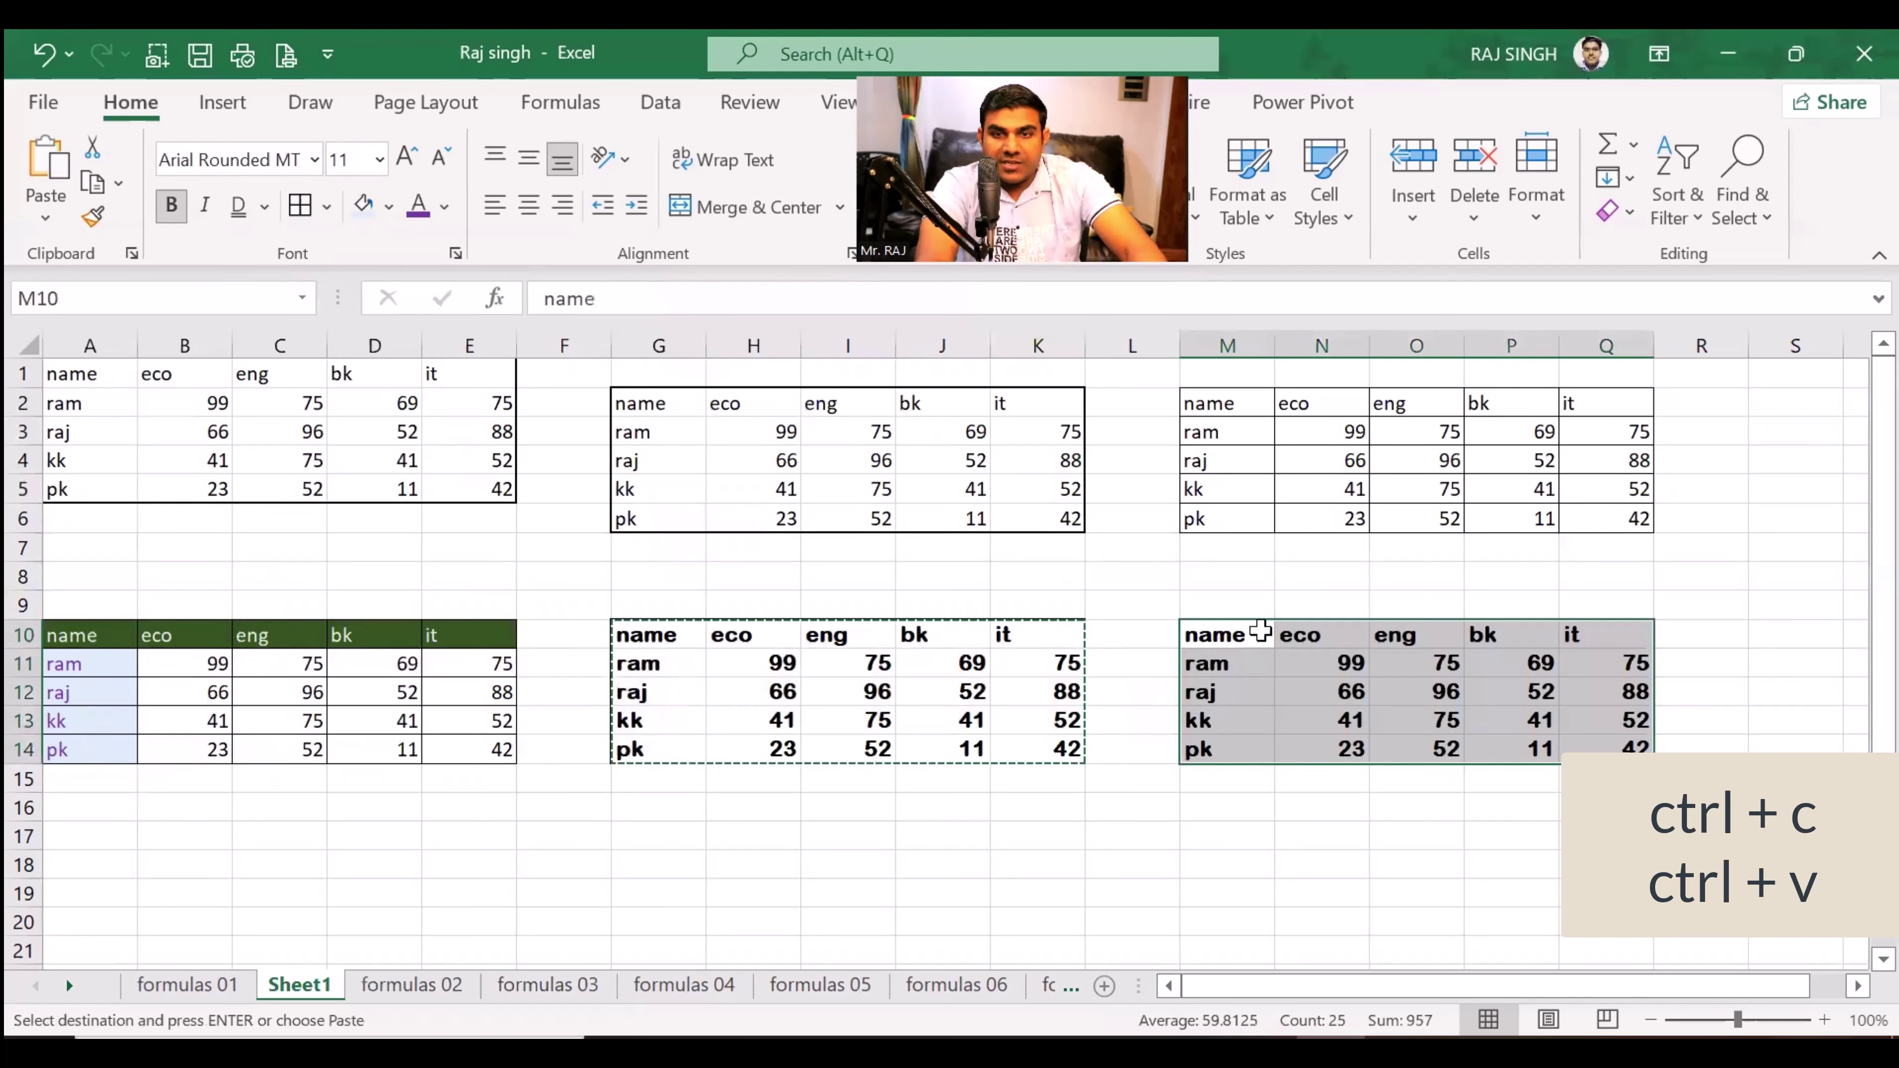
pyautogui.click(402, 161)
pyautogui.click(402, 161)
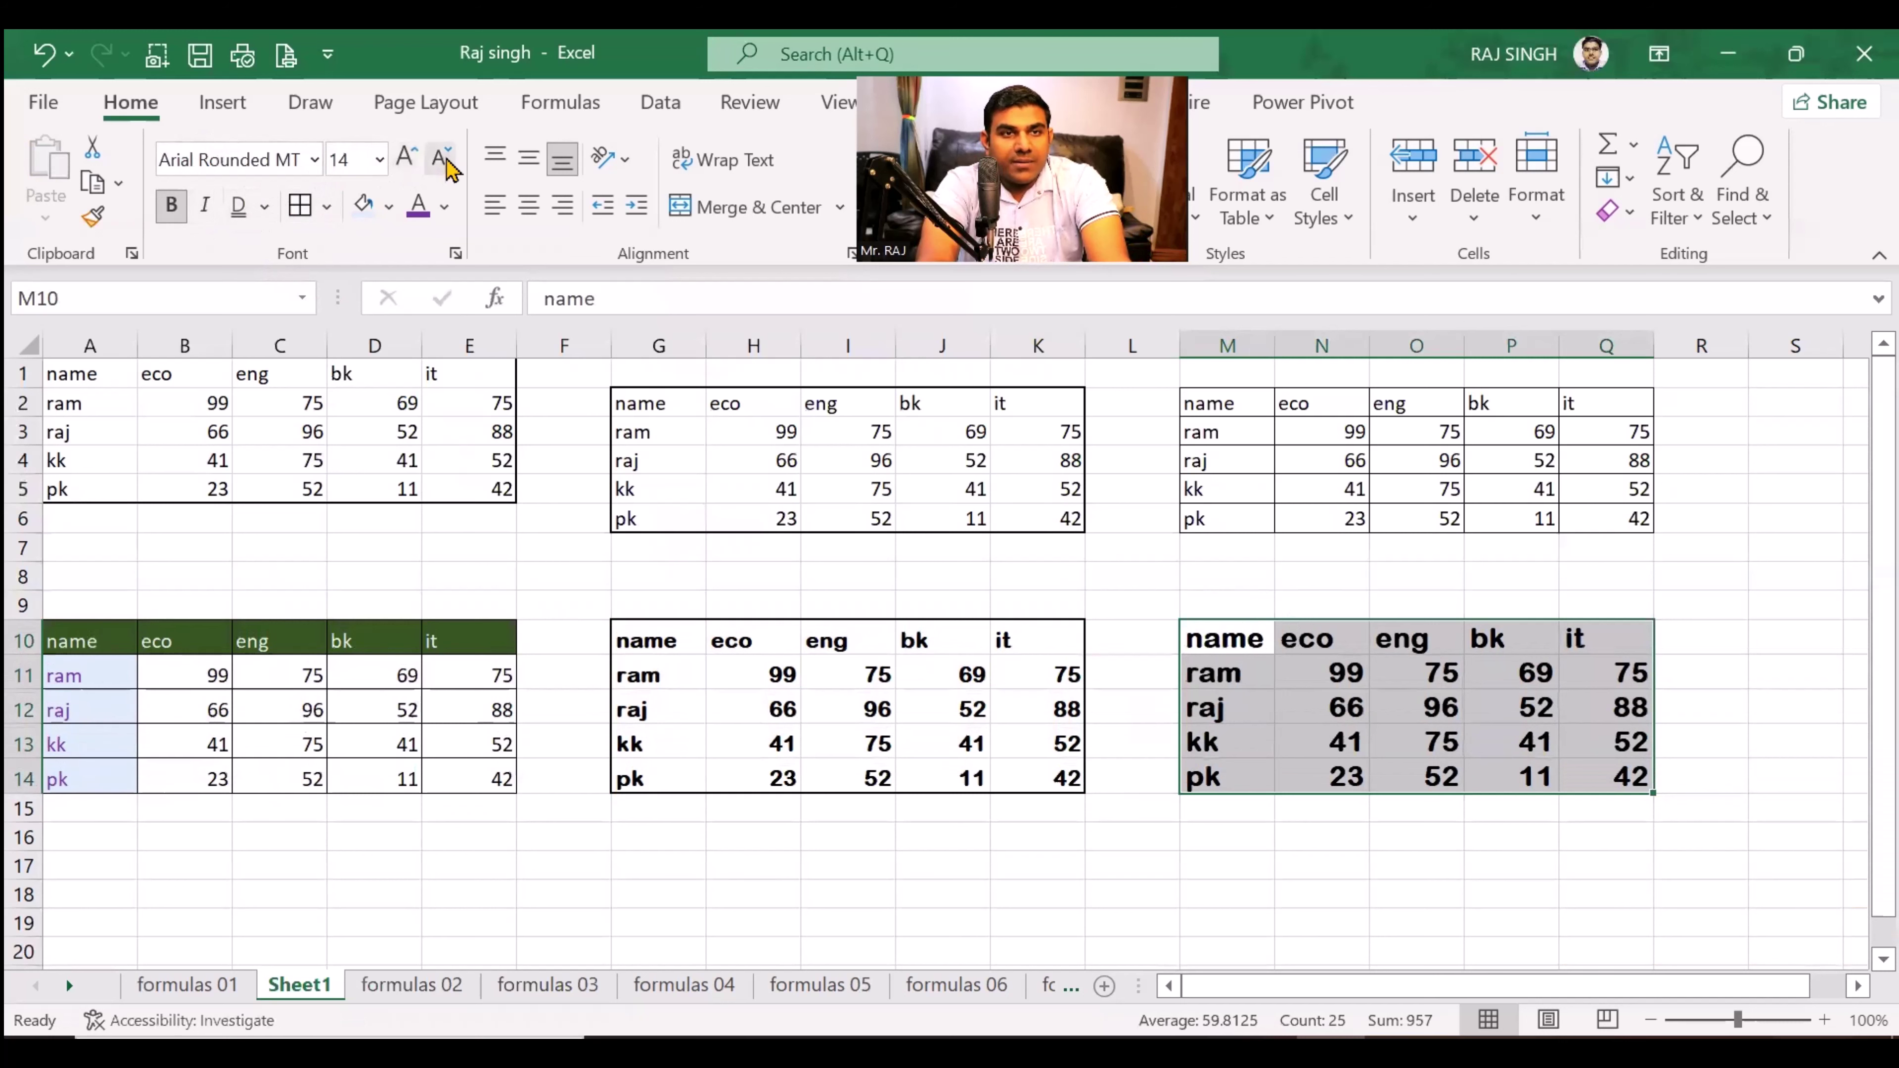
# Step: Set the M10:Q14 table's font to Bauhaus 93
pyautogui.scroll(-3, 318, 168)
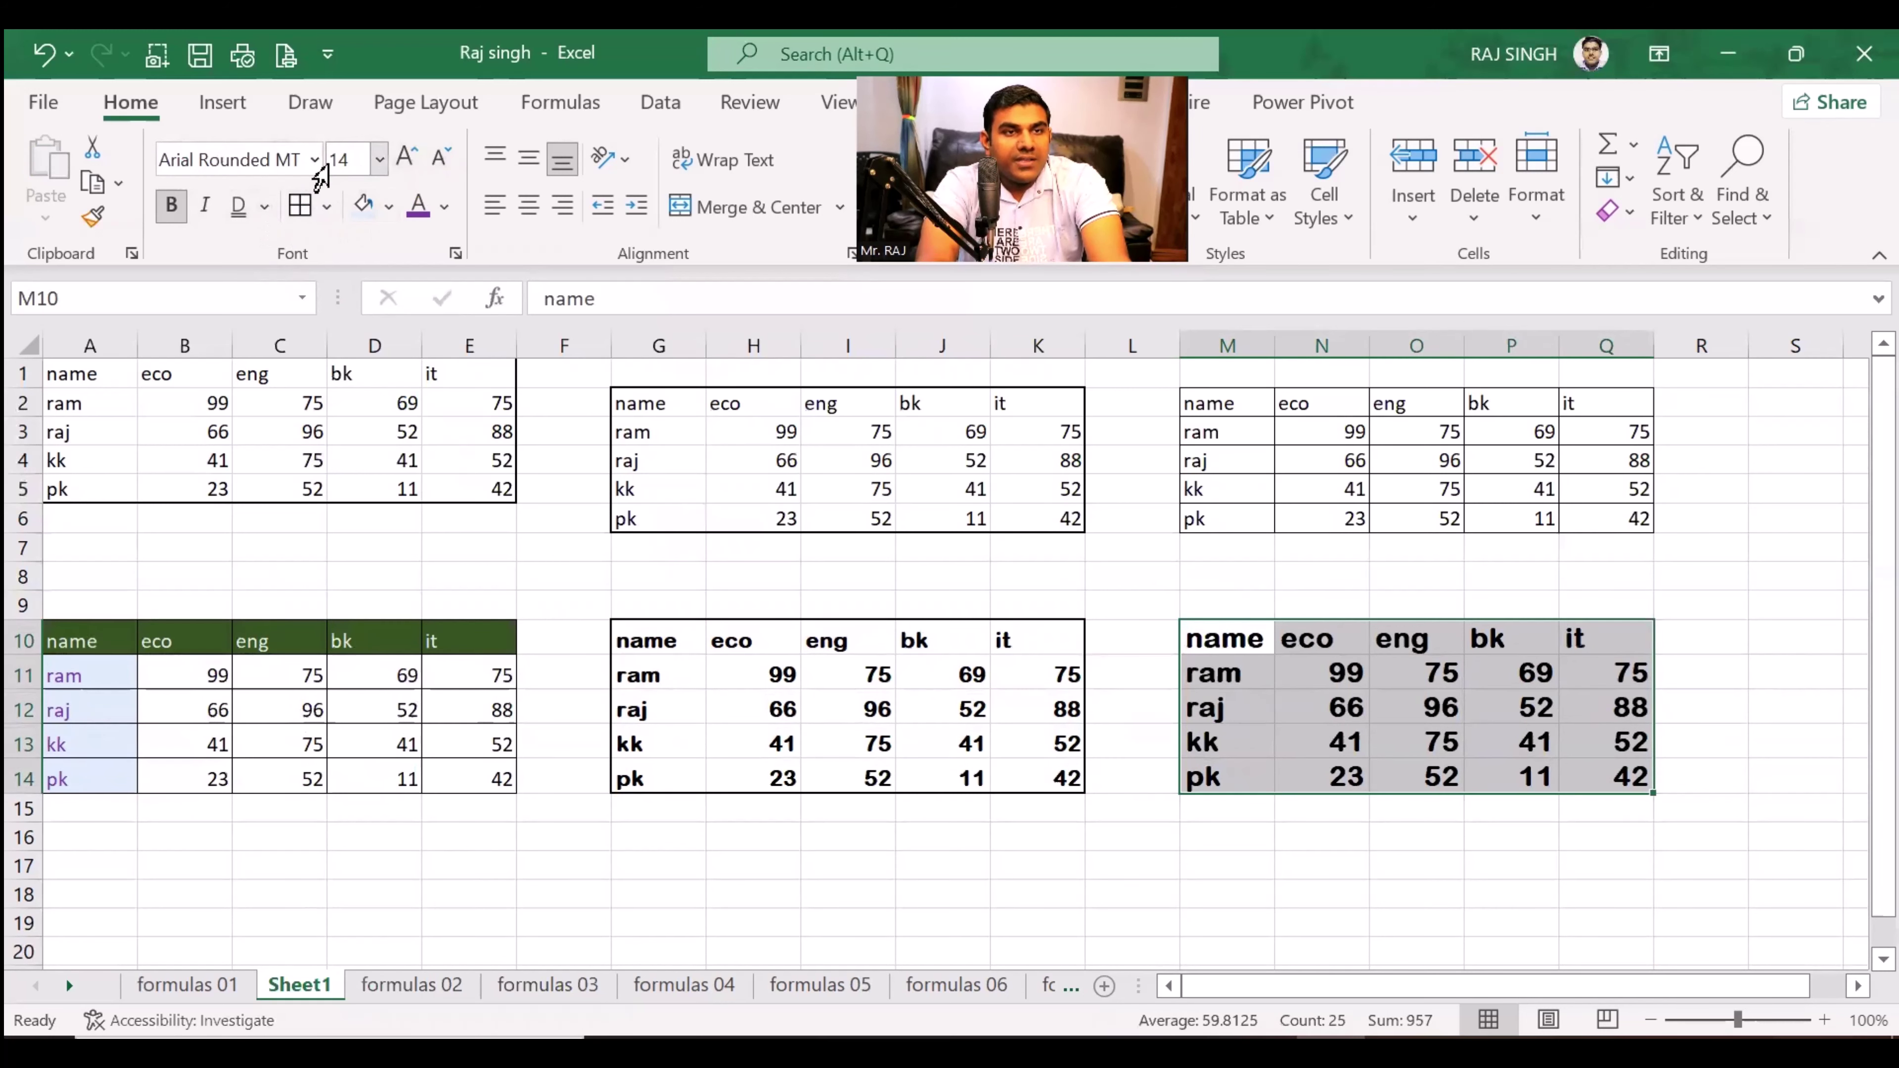
pyautogui.click(315, 160)
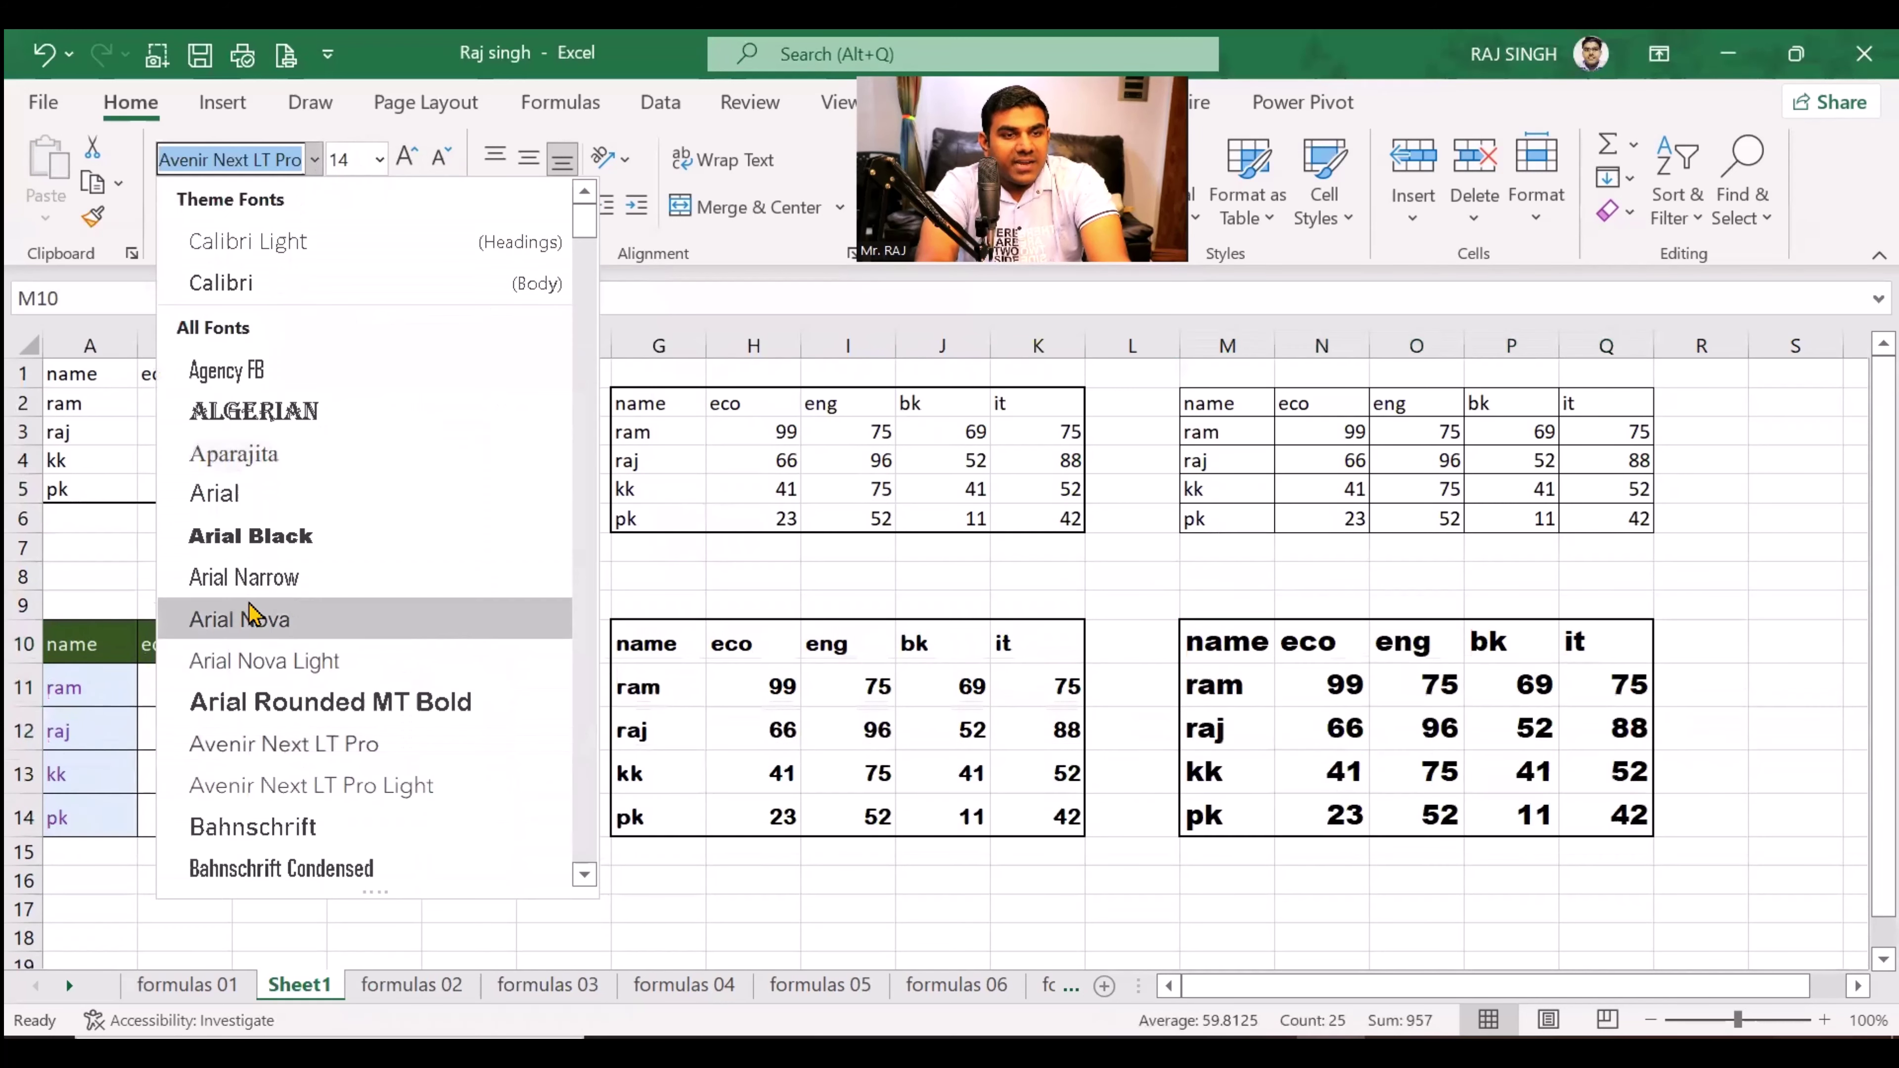
pyautogui.scroll(-1, 262, 591)
pyautogui.scroll(-3, 269, 599)
pyautogui.scroll(-4, 282, 621)
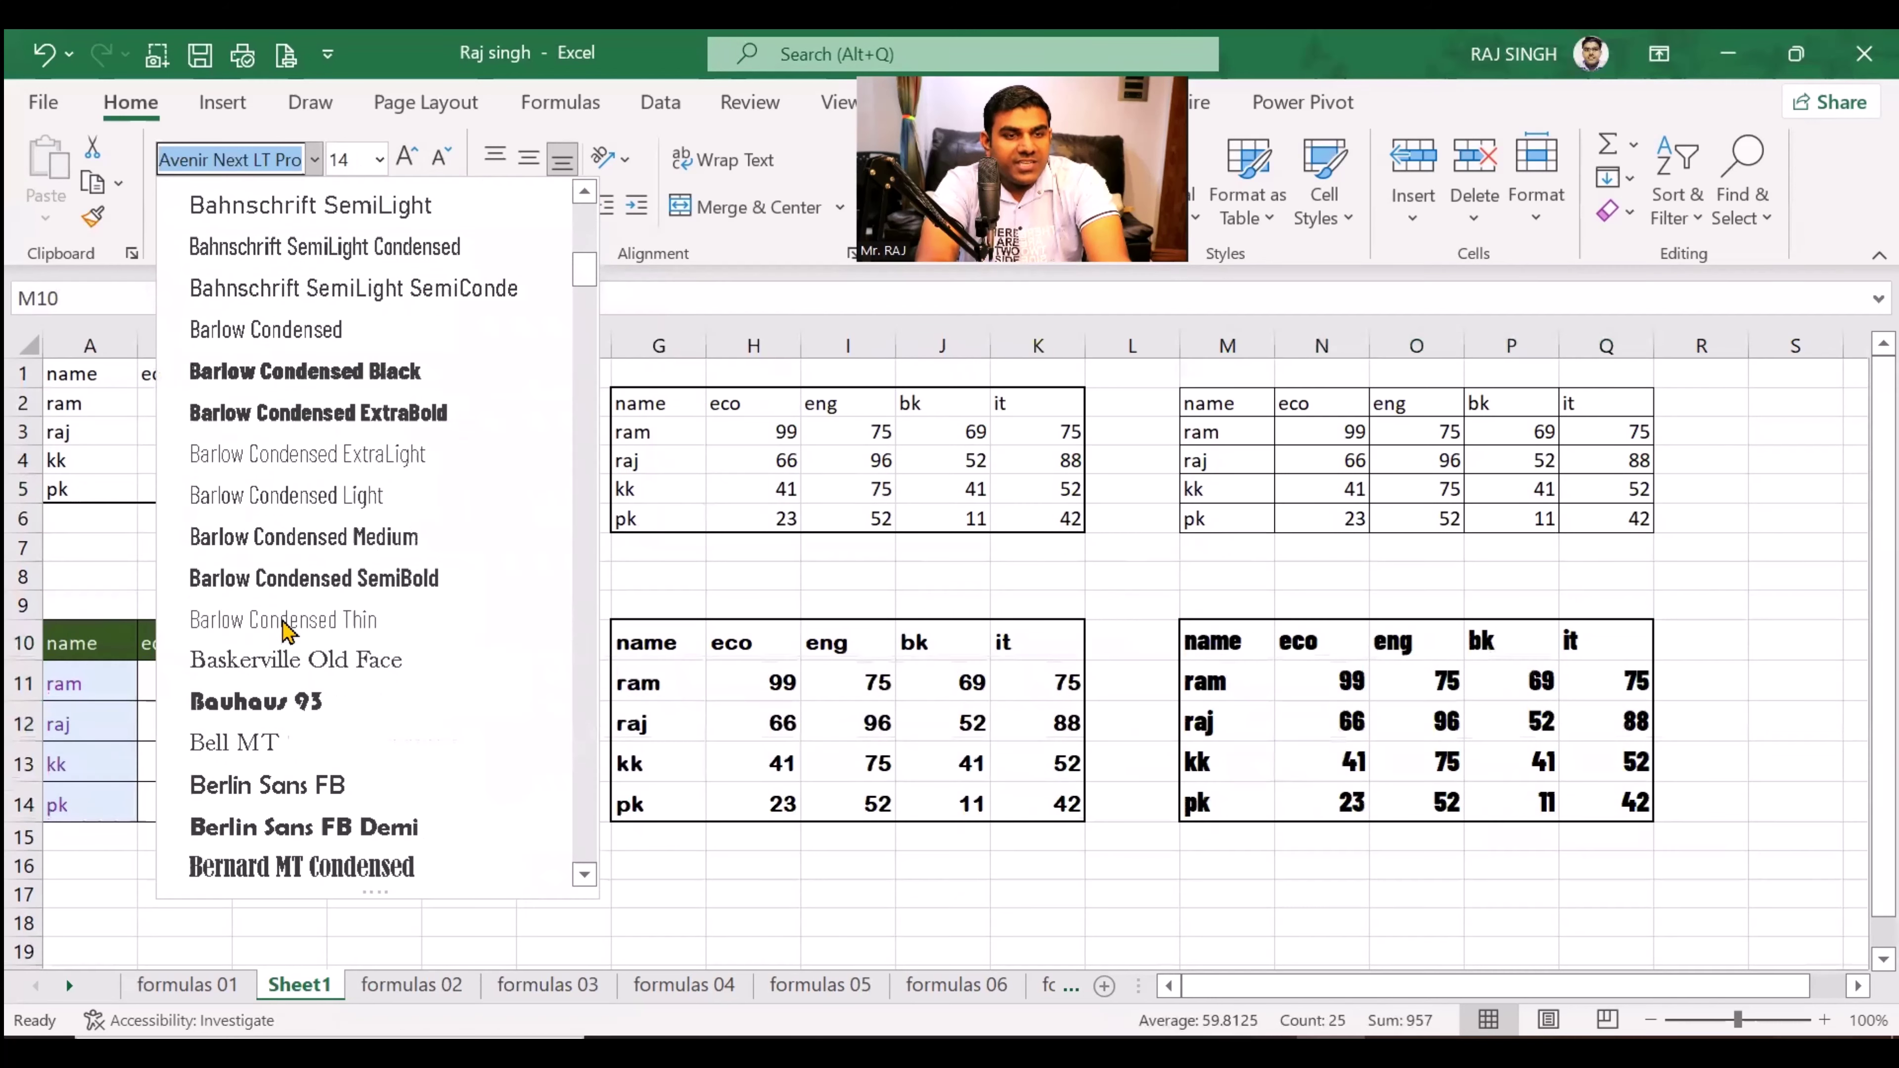
pyautogui.click(256, 701)
pyautogui.click(1726, 627)
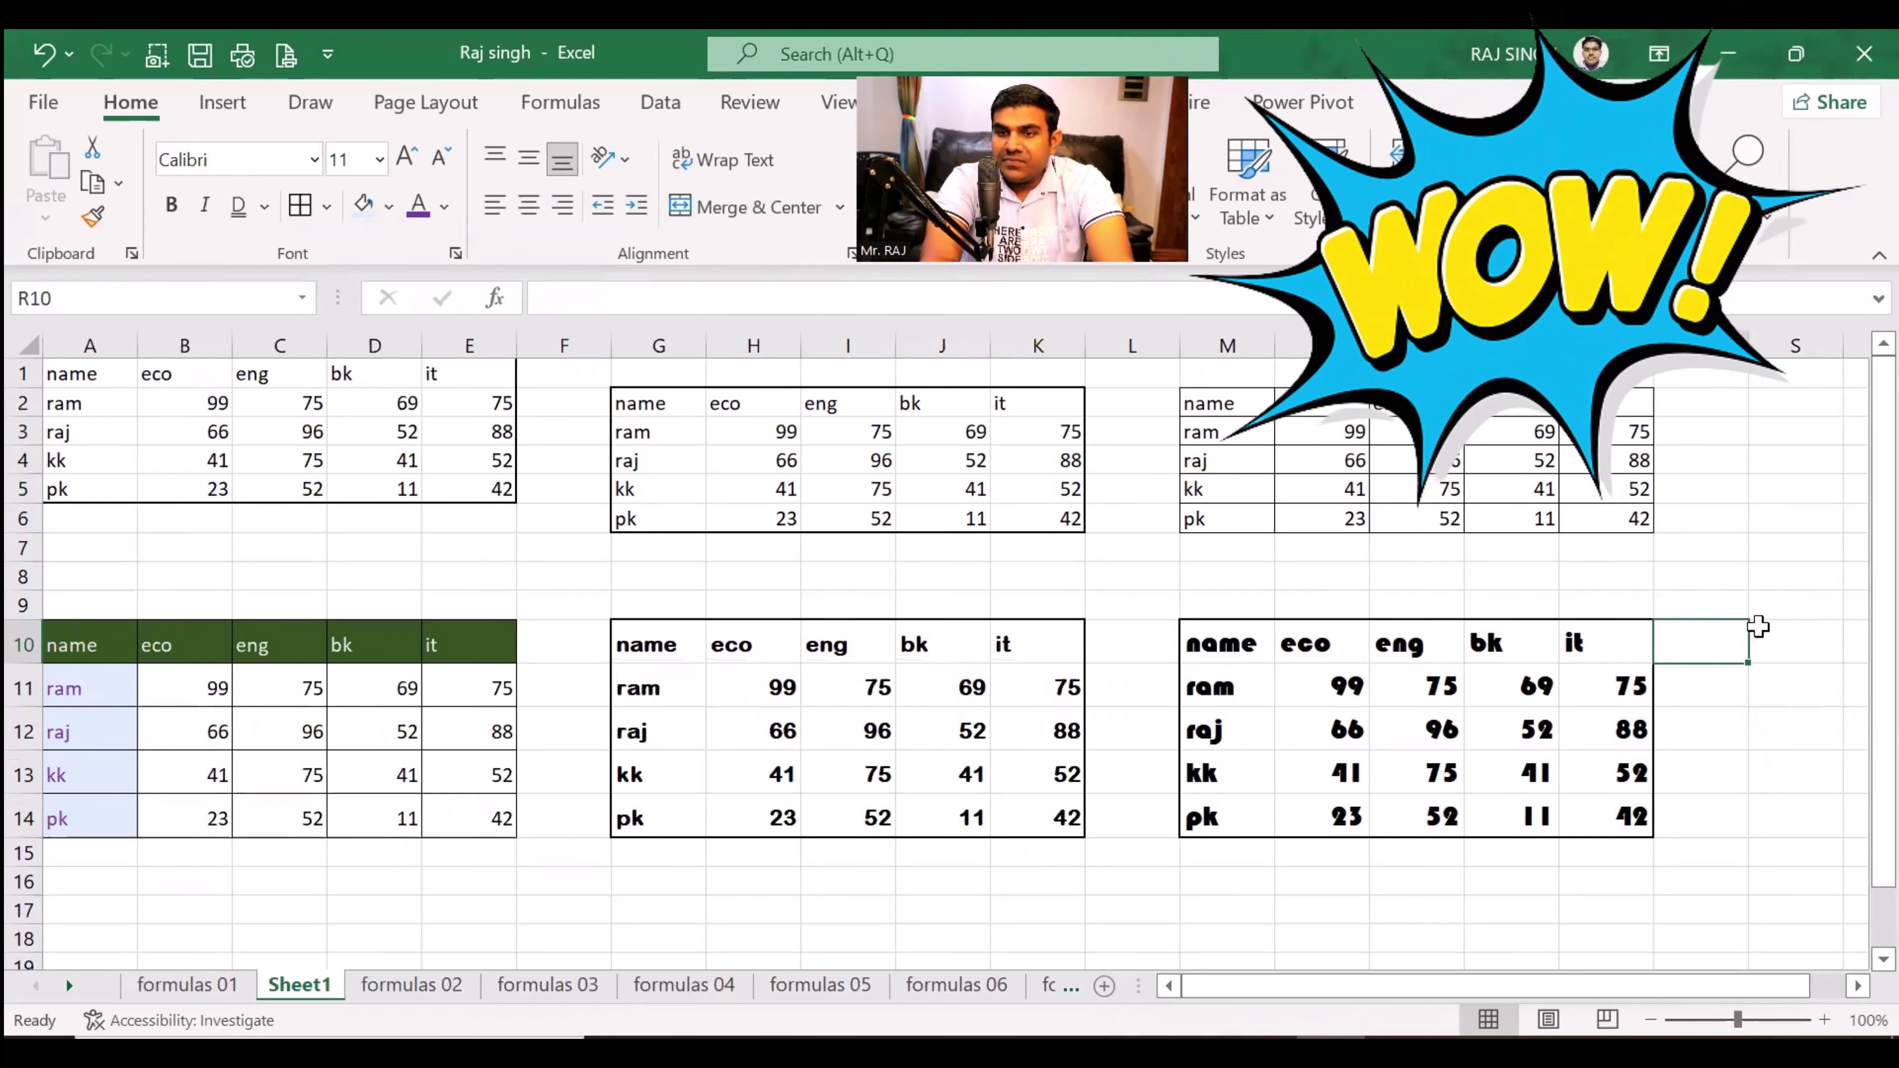
pyautogui.click(1758, 632)
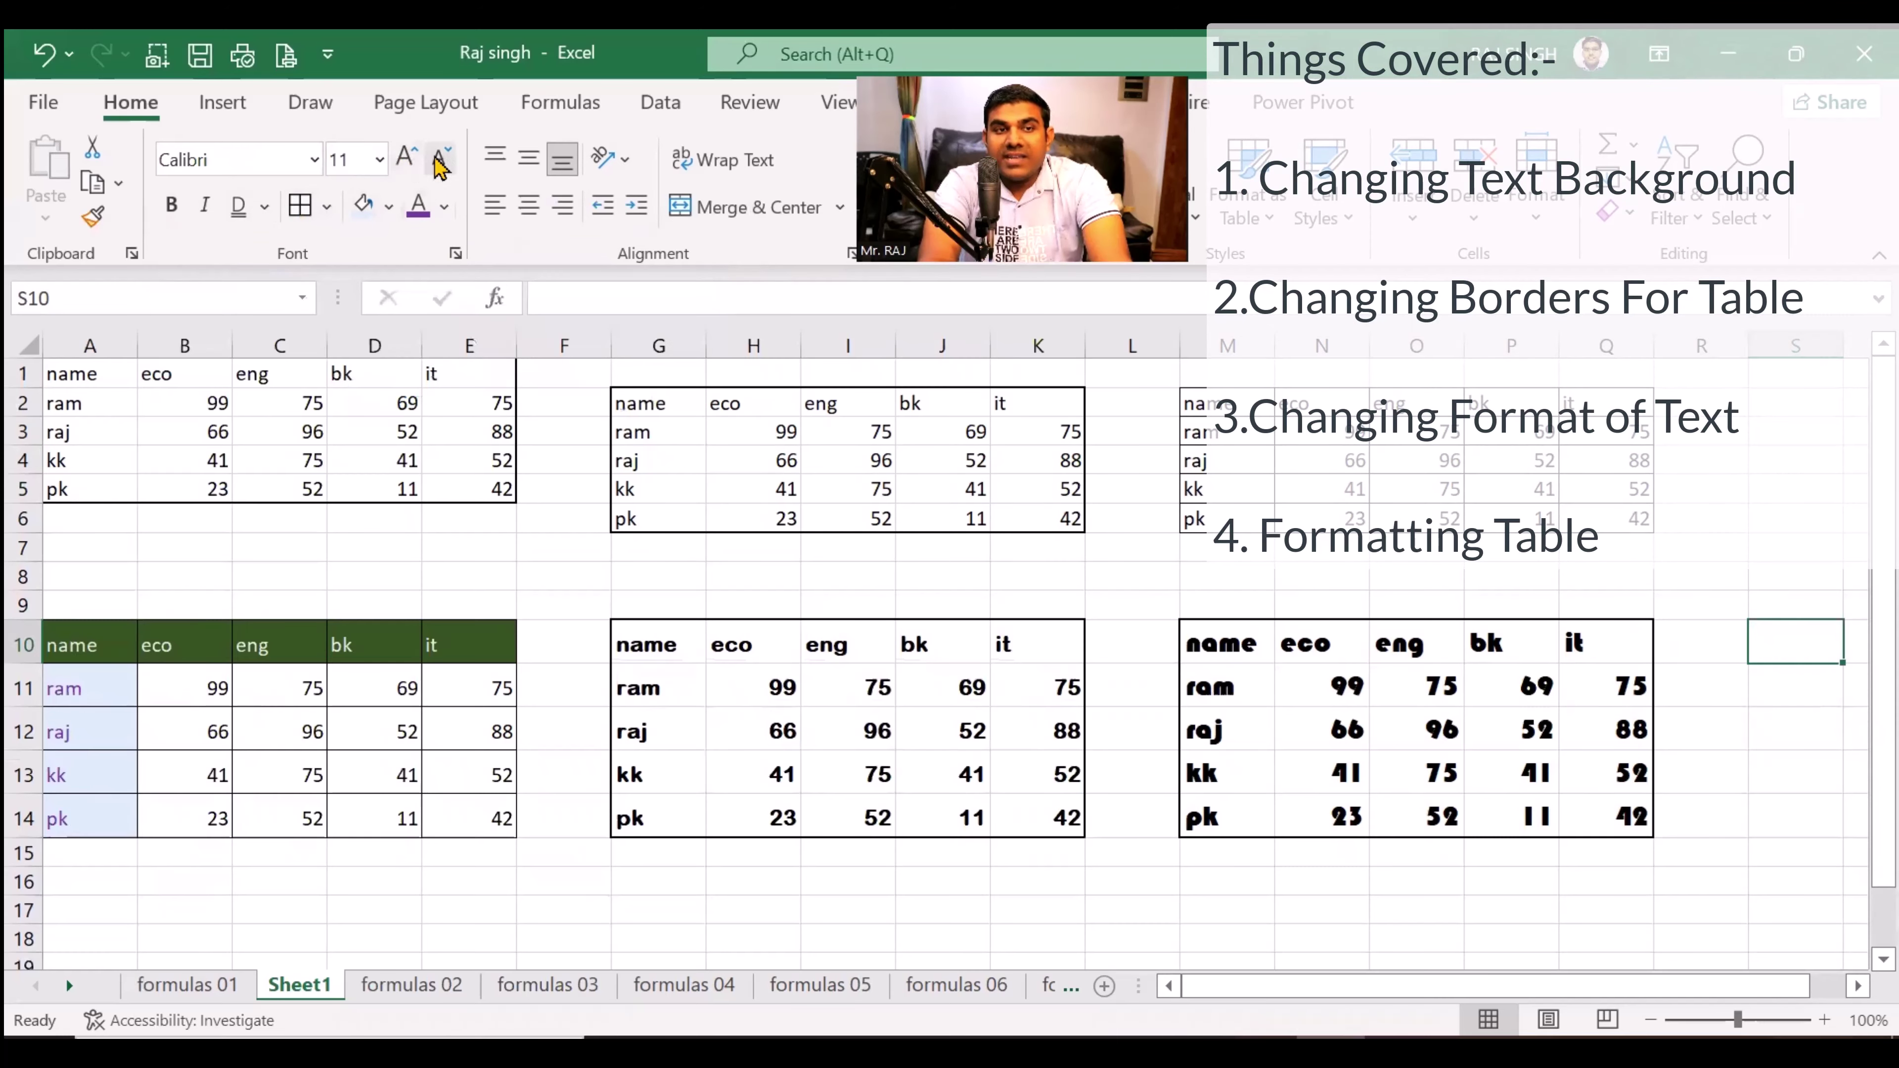
pyautogui.click(382, 161)
pyautogui.click(382, 161)
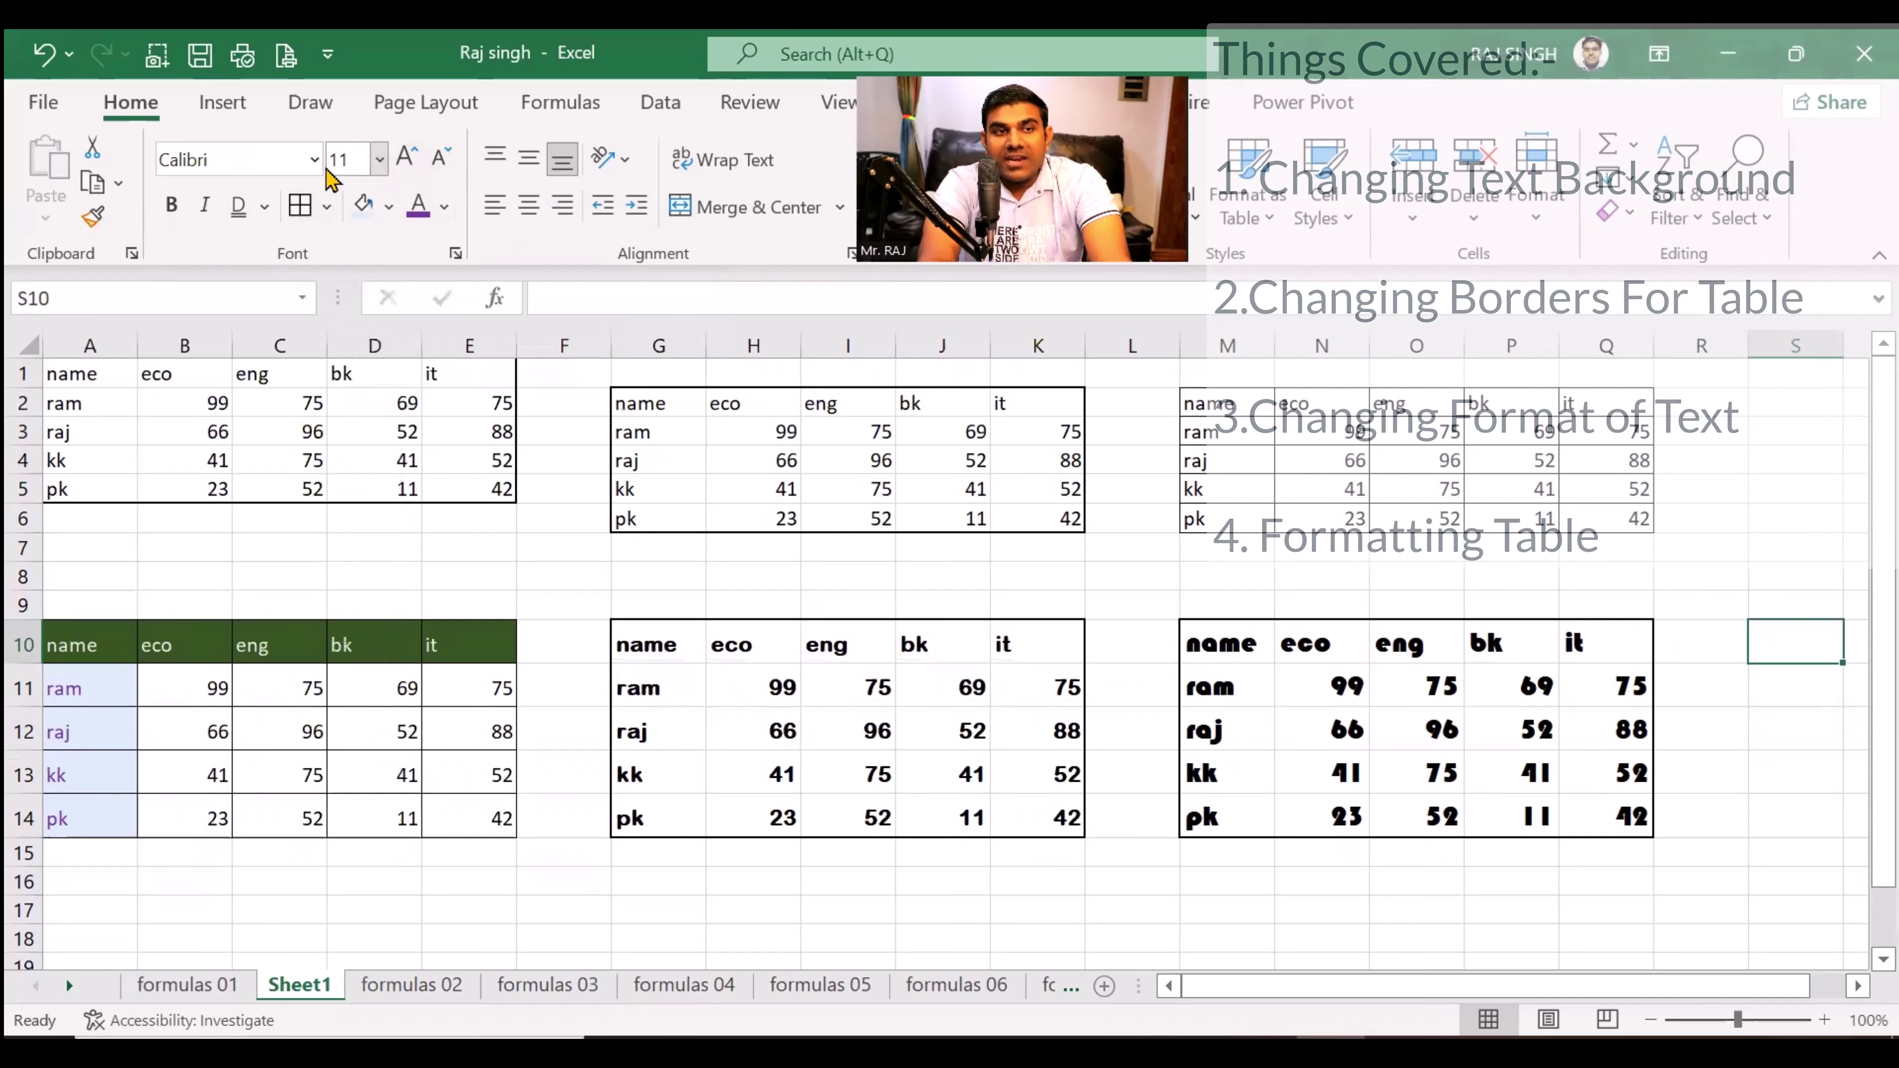